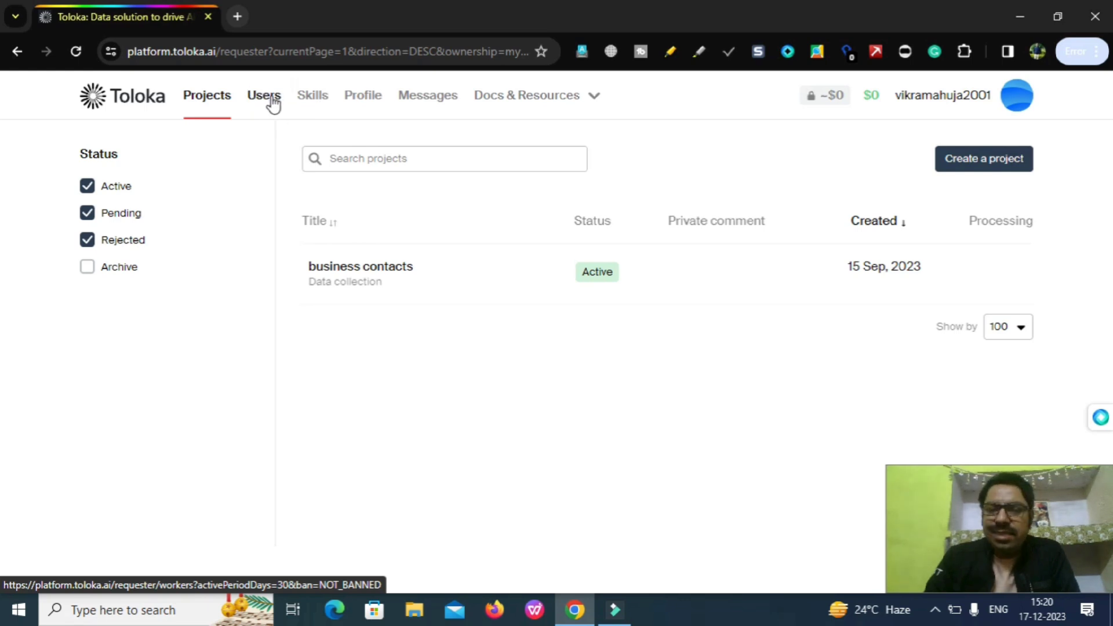
Step: Look over the Users page and the Docs & Resources links
left_click(326, 105)
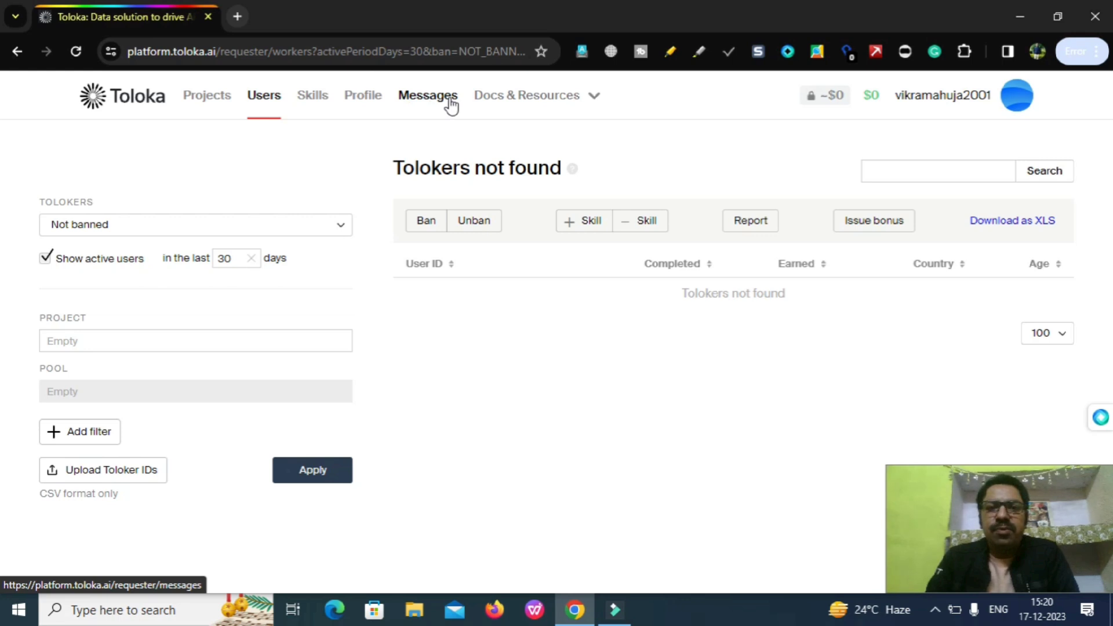
mouse_move(547, 109)
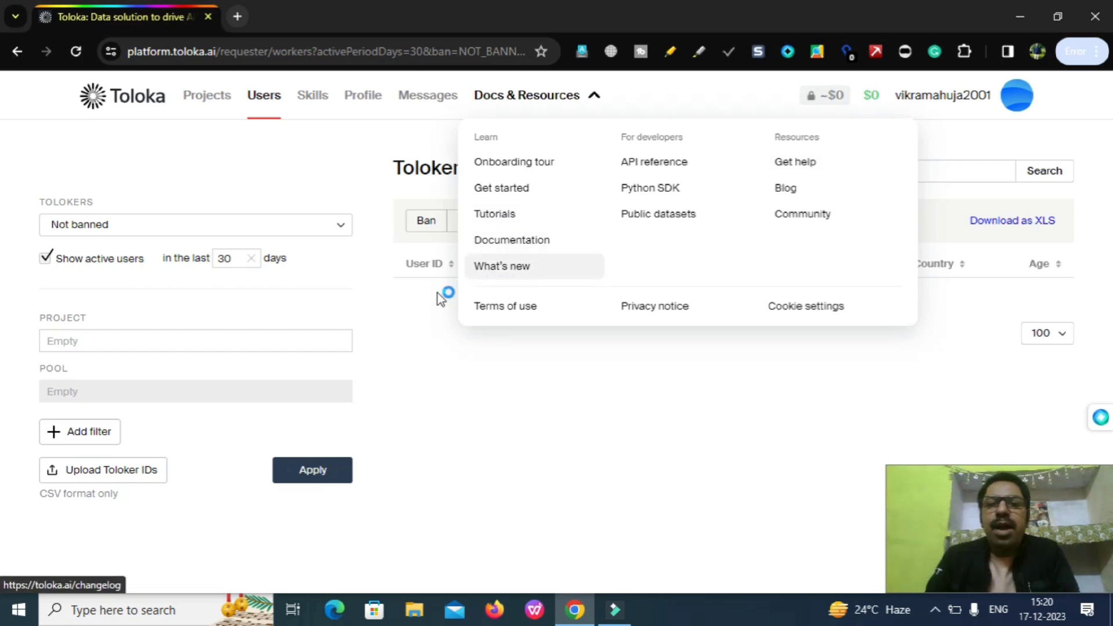
left_click(418, 317)
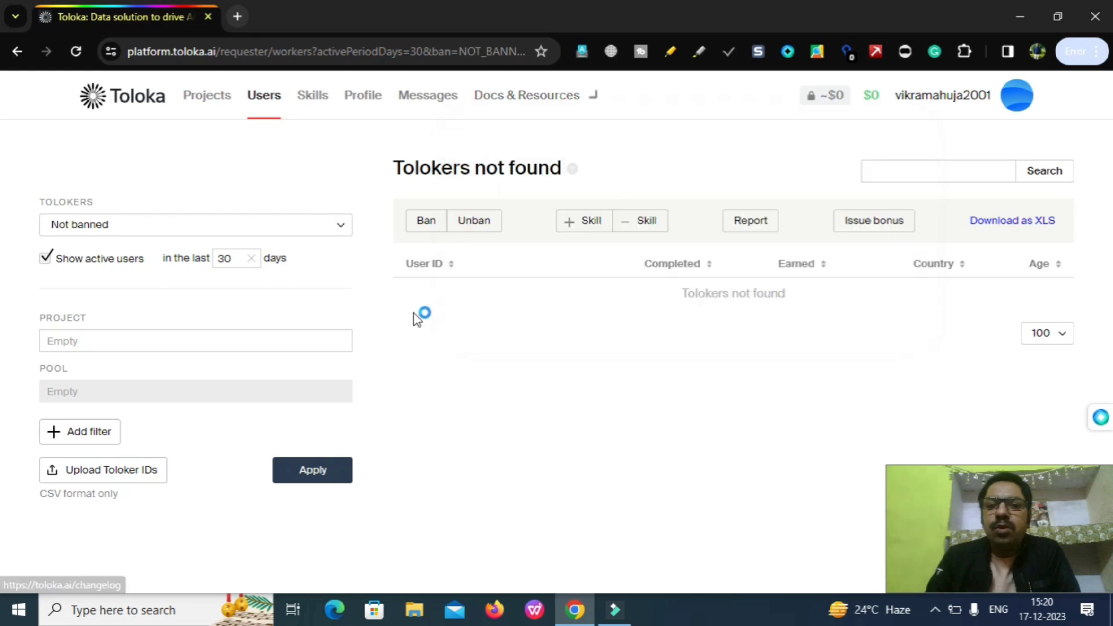
Step: Start creating a new project from the projects list, choosing to set it up with Do it myself
left_click(211, 104)
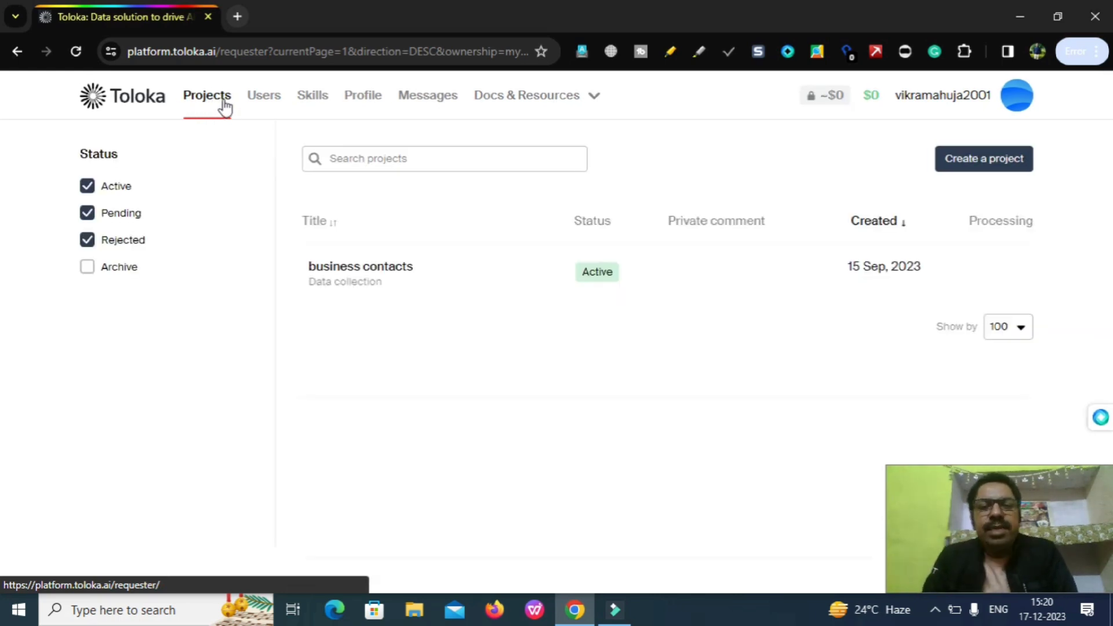
left_click(995, 164)
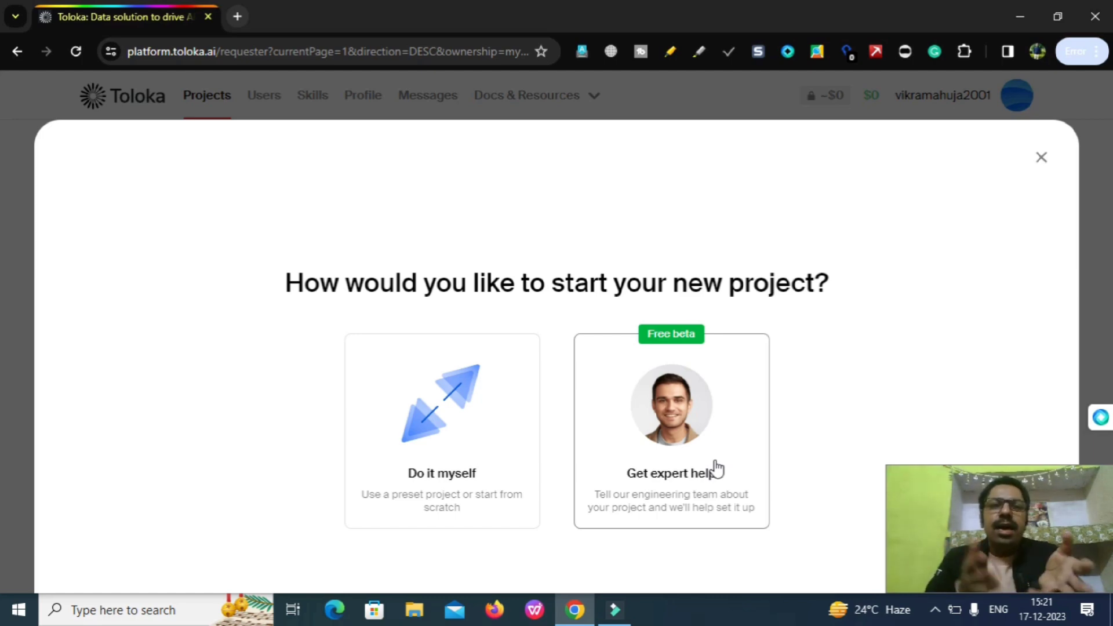
left_click(457, 470)
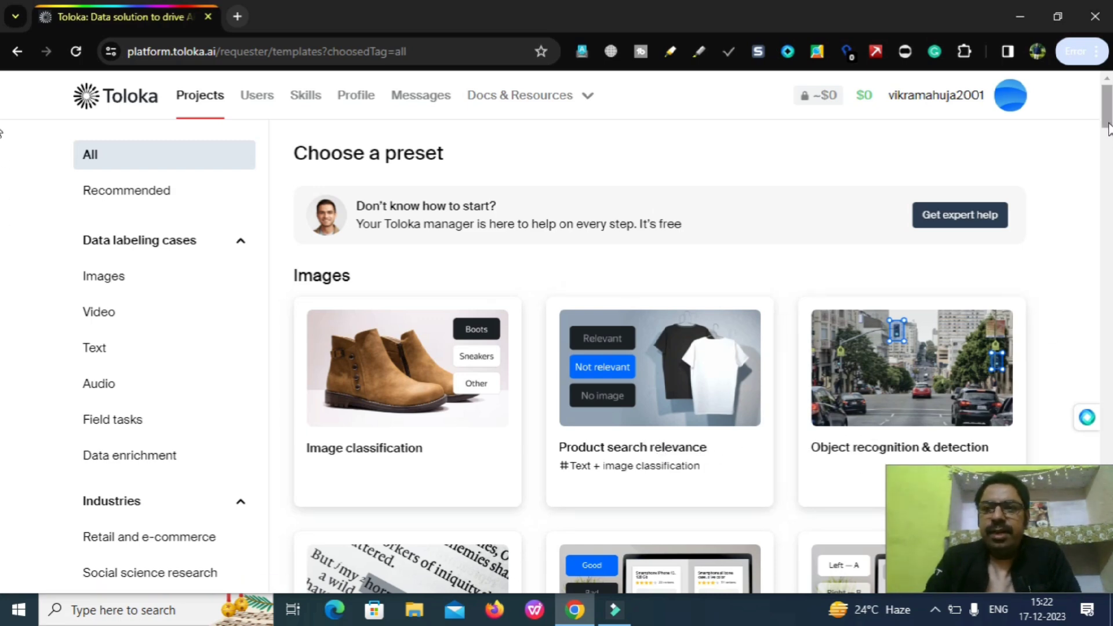
Step: Look through the available project presets, from Images, Video, Text and Audio down to Product & marketing research
scroll(3, 158, "down", 5)
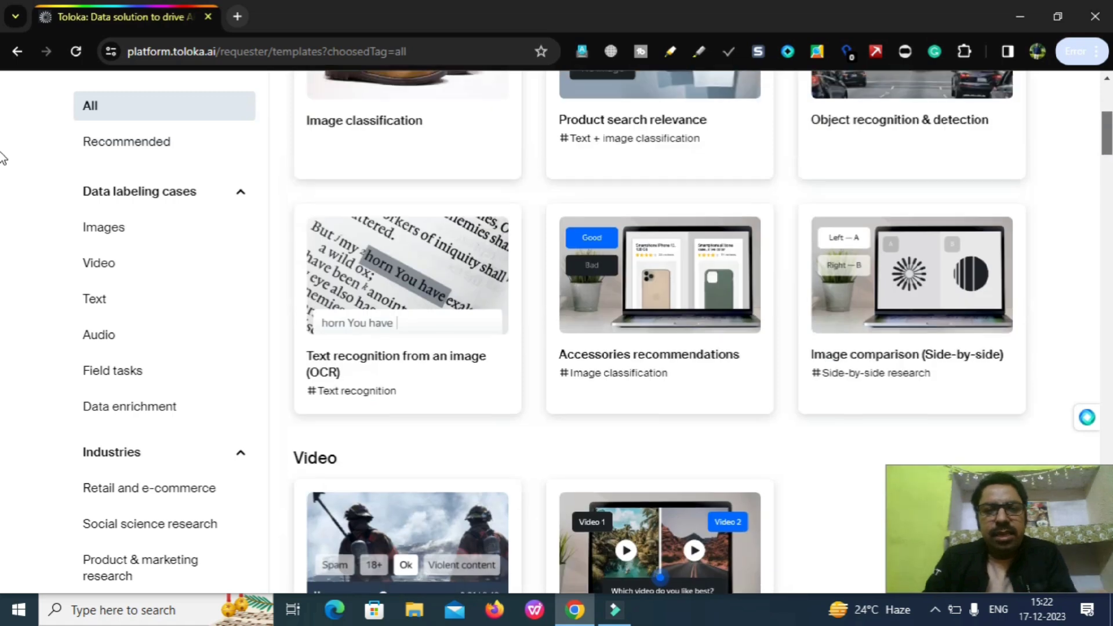
scroll(2, 160, "down", 1)
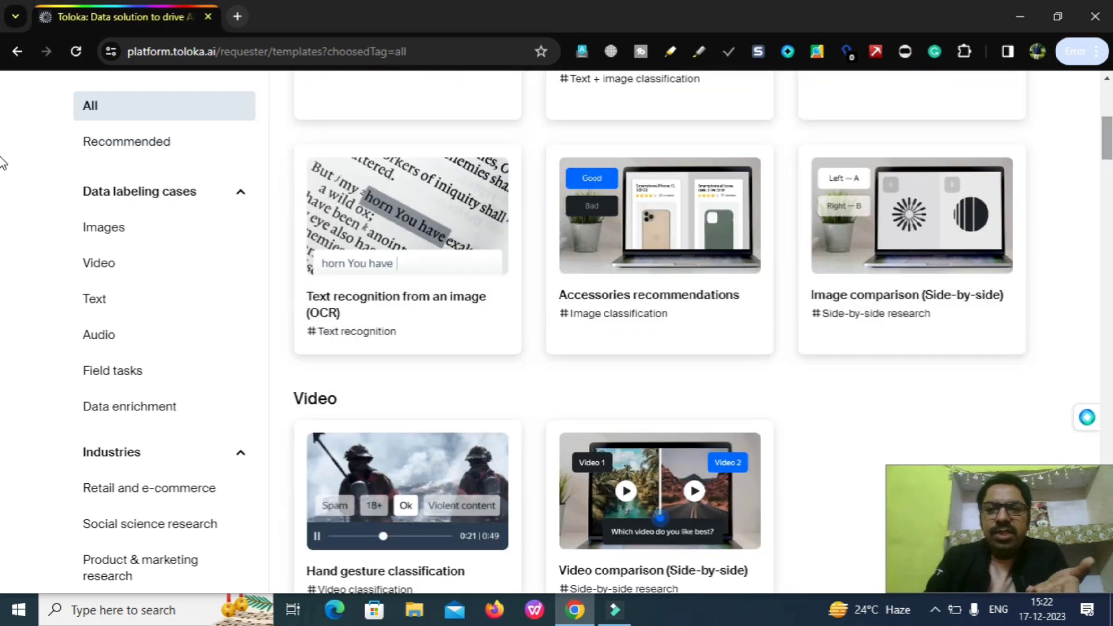
scroll(3, 165, "down", 2)
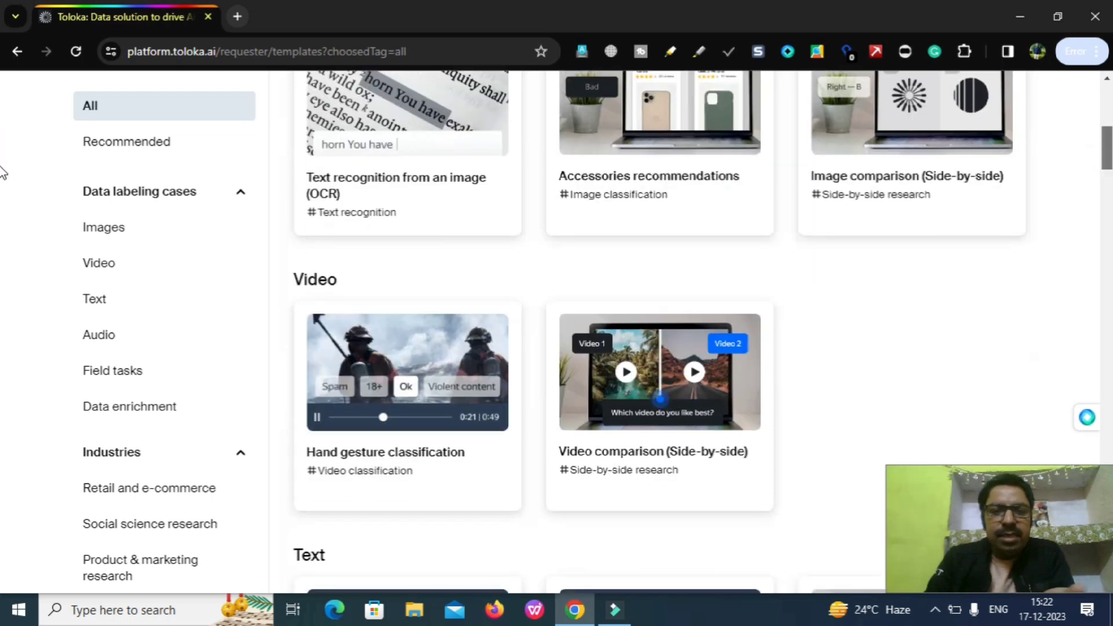
scroll(3, 174, "down", 2)
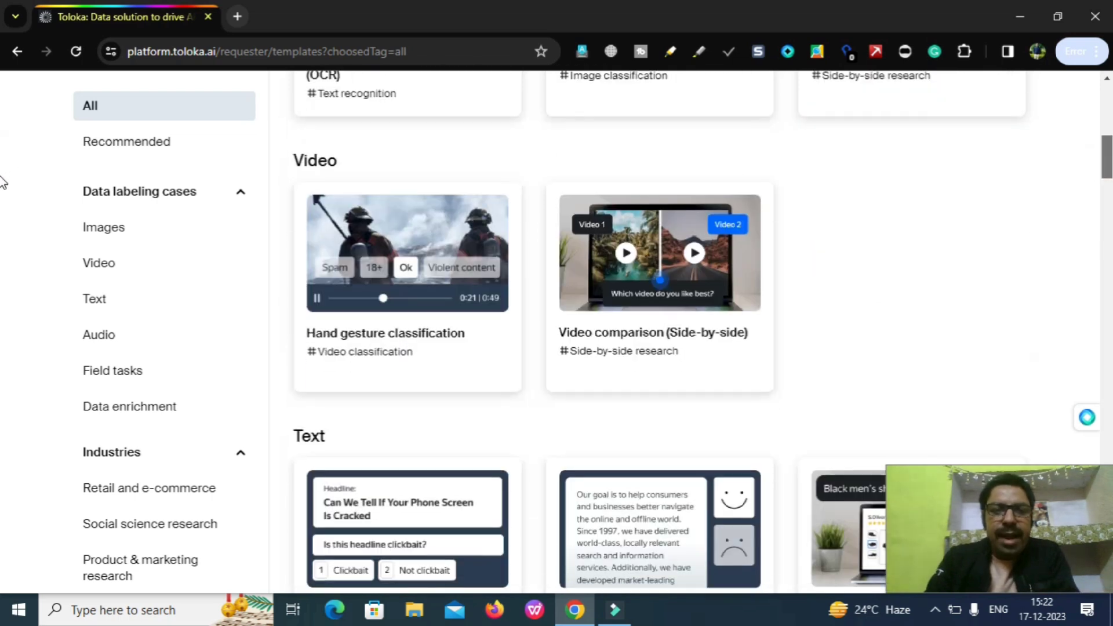
scroll(2, 186, "down", 2)
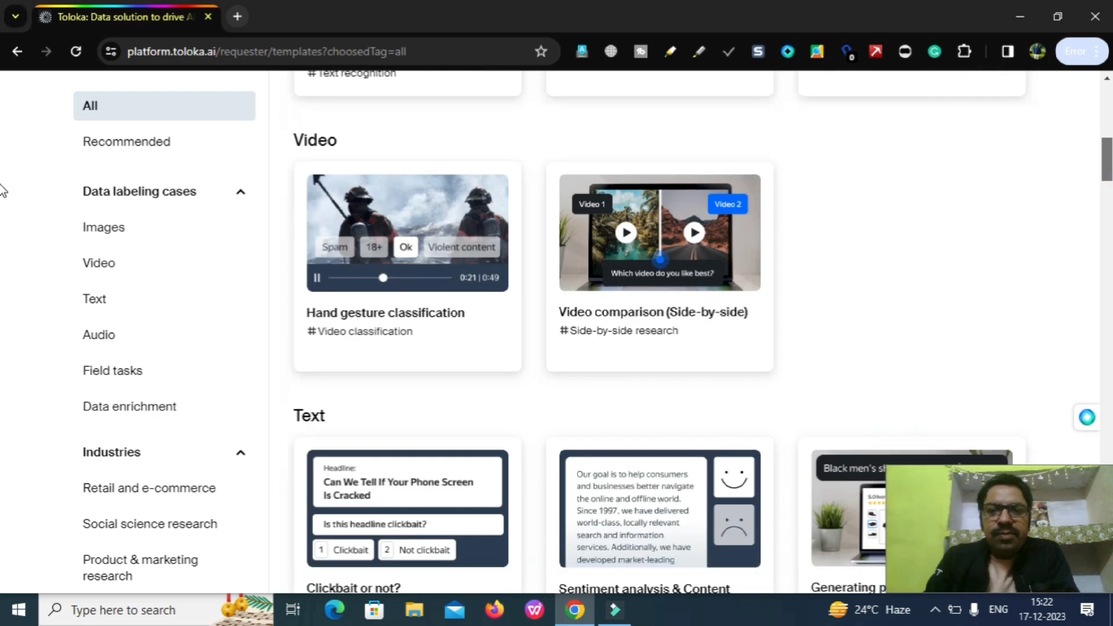
scroll(2, 197, "down", 3)
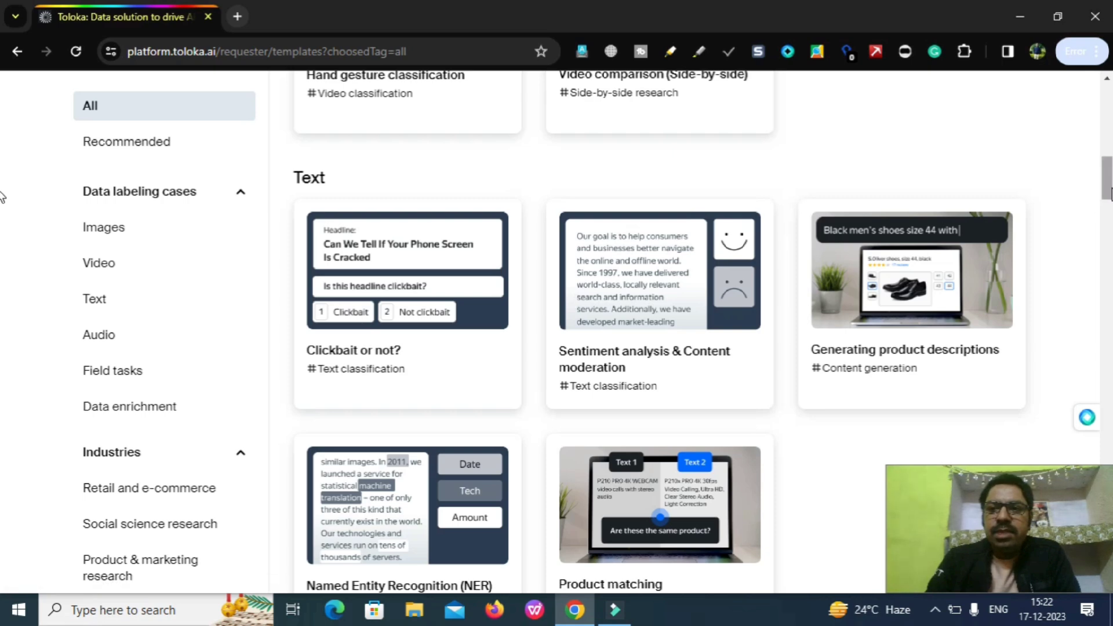
scroll(2, 220, "down", 8)
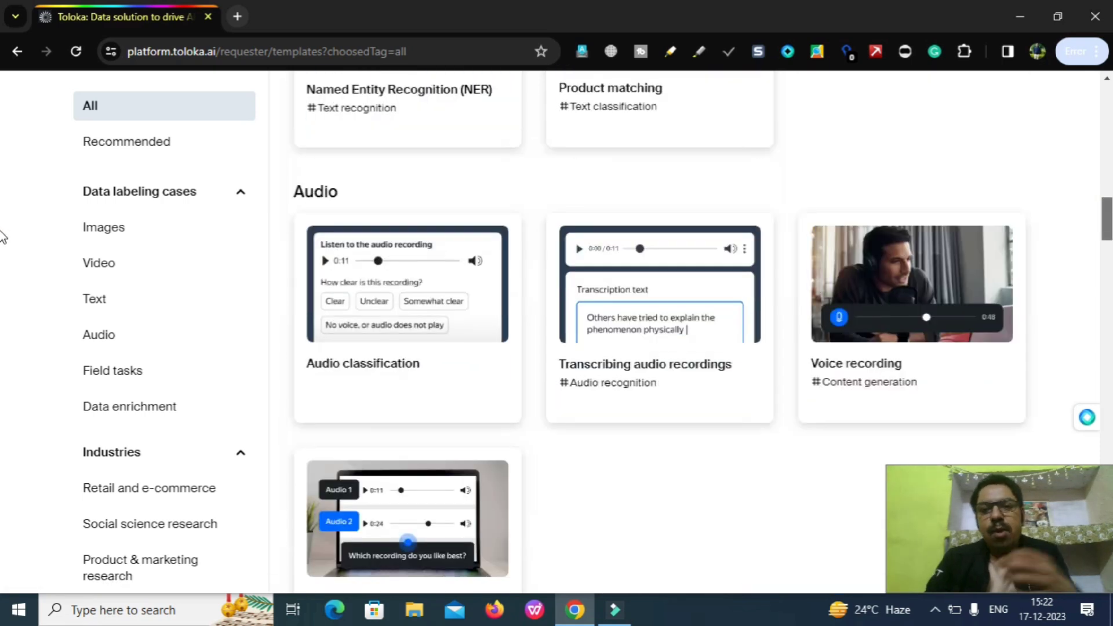
scroll(3, 237, "up", 1)
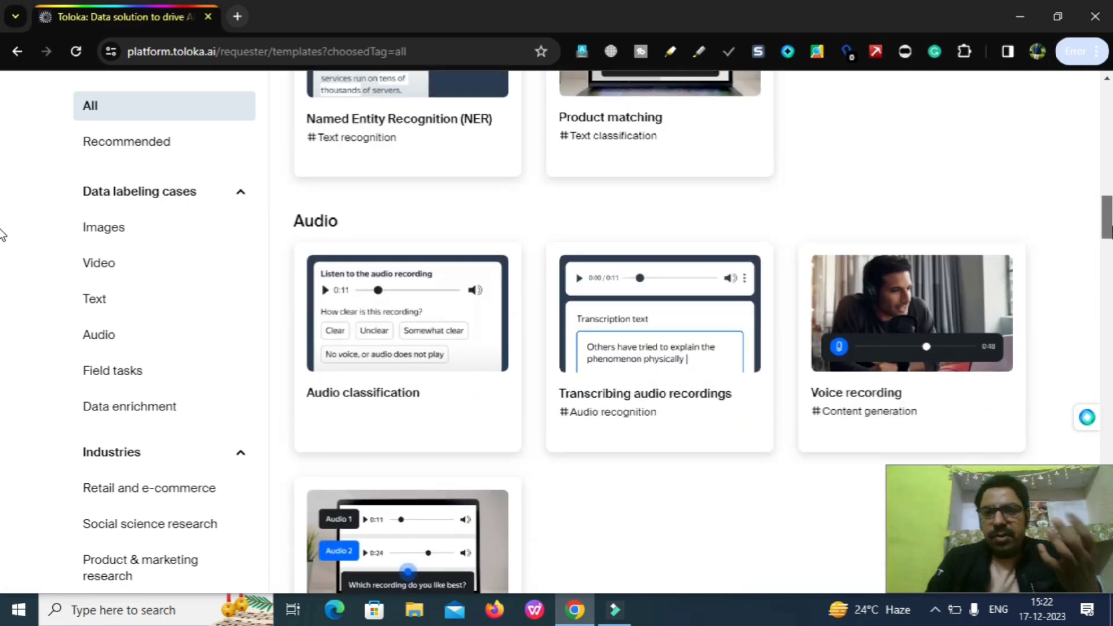
scroll(2, 235, "down", 3)
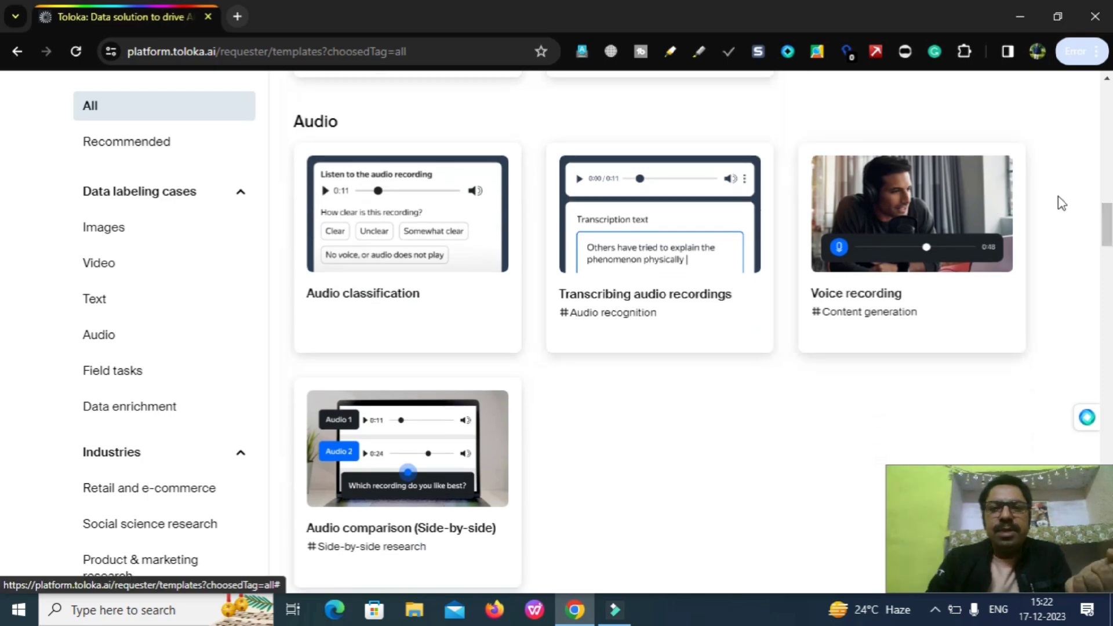
left_click_drag(1106, 241, 2, 273)
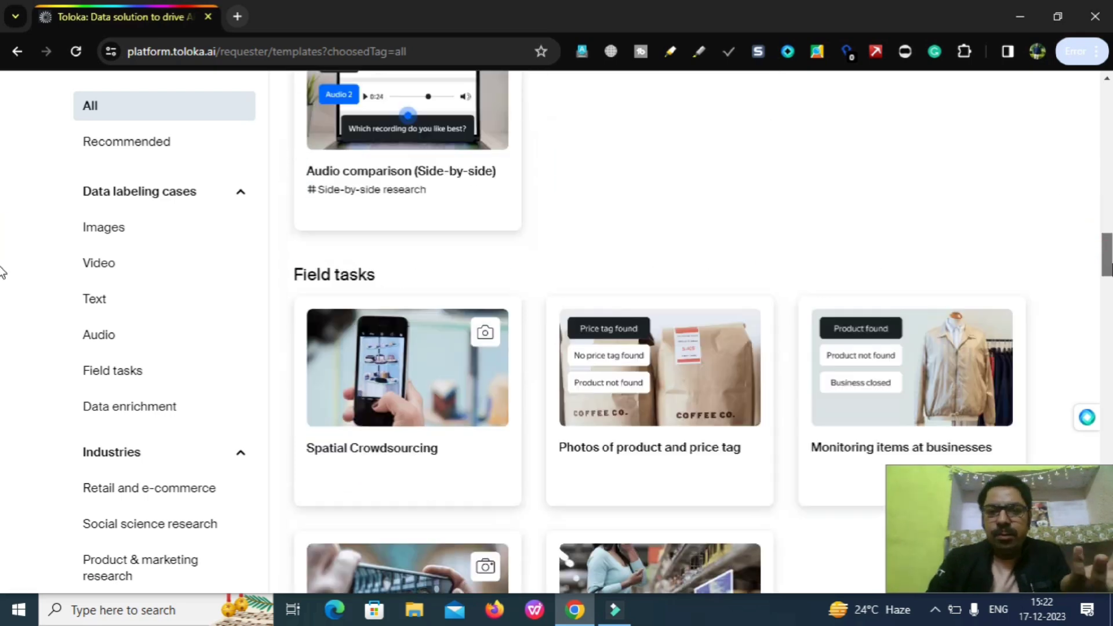
scroll(2, 272, "down", 8)
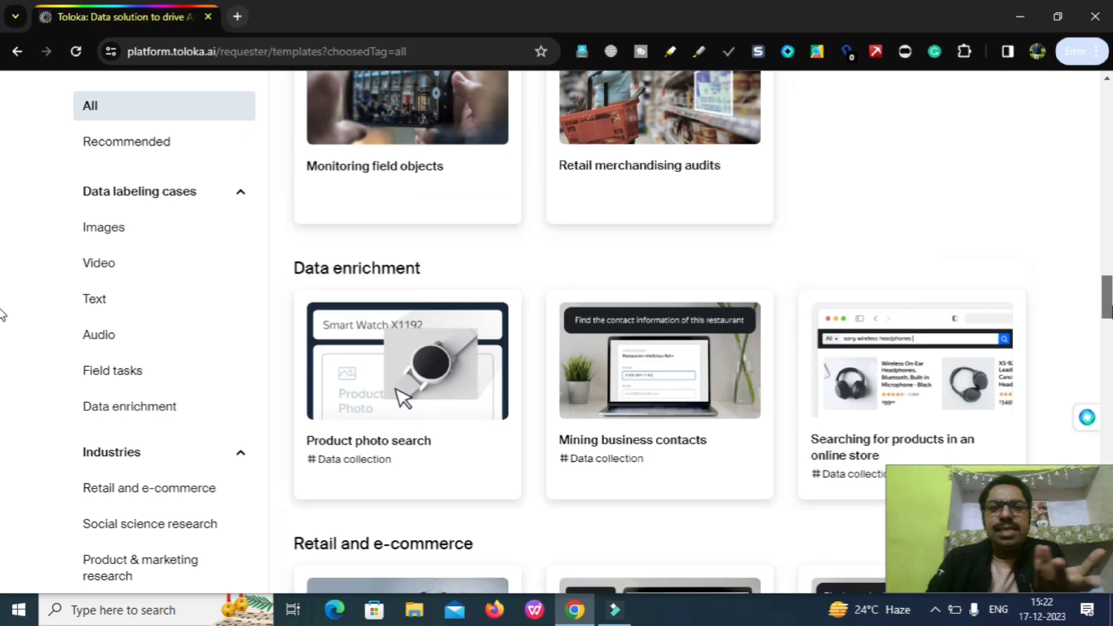
left_click_drag(2, 275, 2, 352)
scroll(2, 352, "down", 9)
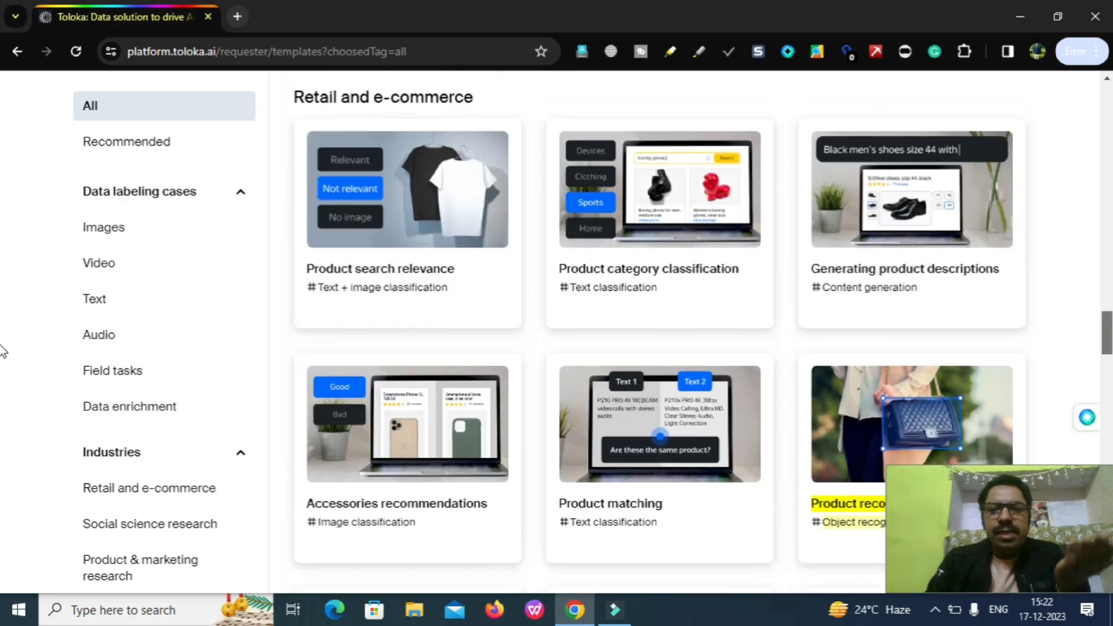
scroll(2, 382, "down", 9)
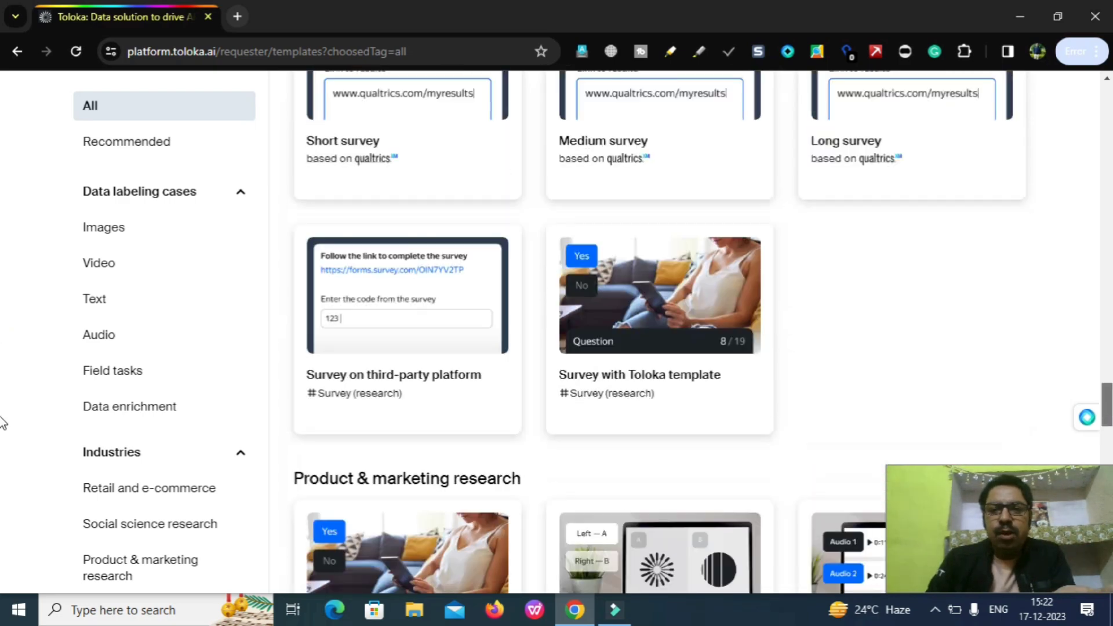
scroll(1, 429, "down", 3)
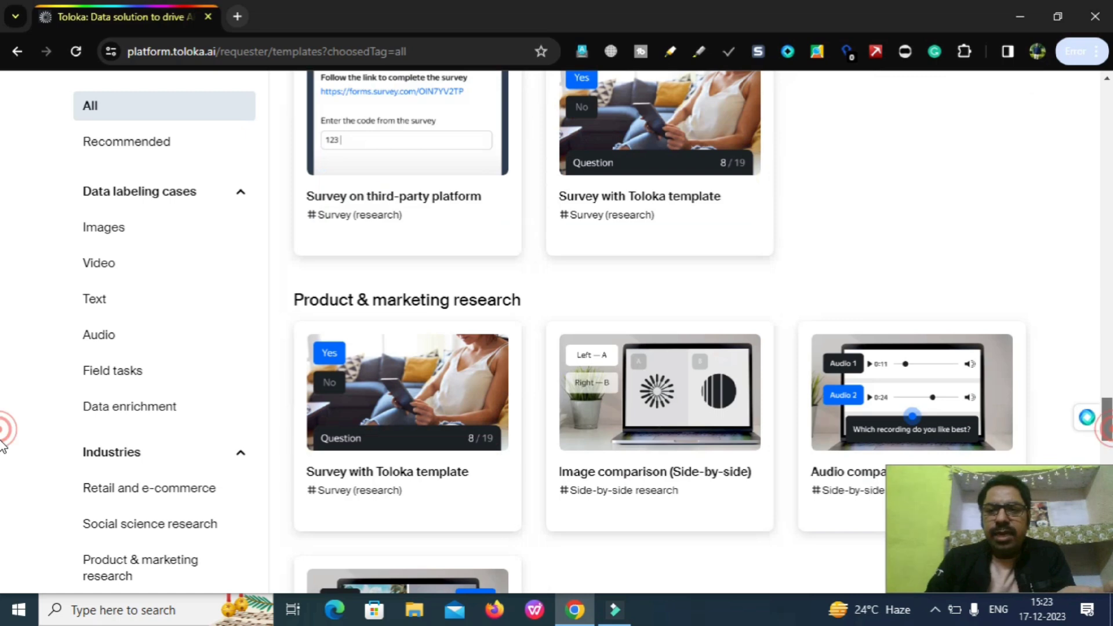
scroll(1, 463, "down", 10)
scroll(2, 498, "down", 14)
Step: Go back to the Data enrichment presets and open the details of Mining business contacts
scroll(3, 507, "up", 8)
scroll(2, 499, "up", 19)
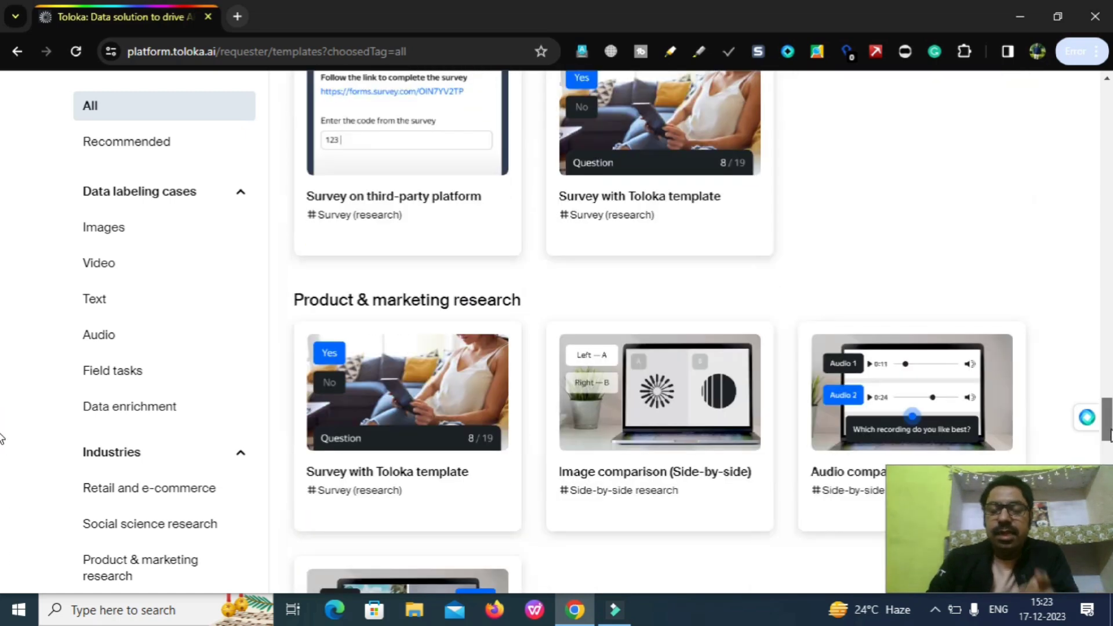
scroll(2, 417, "up", 10)
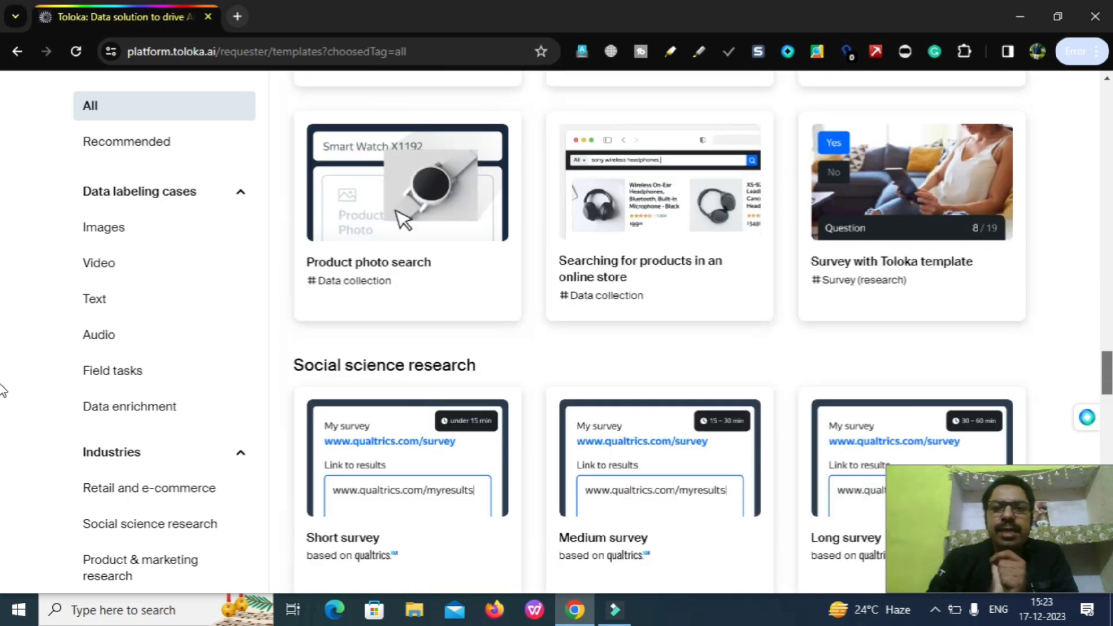
scroll(2, 387, "up", 2)
scroll(2, 383, "up", 10)
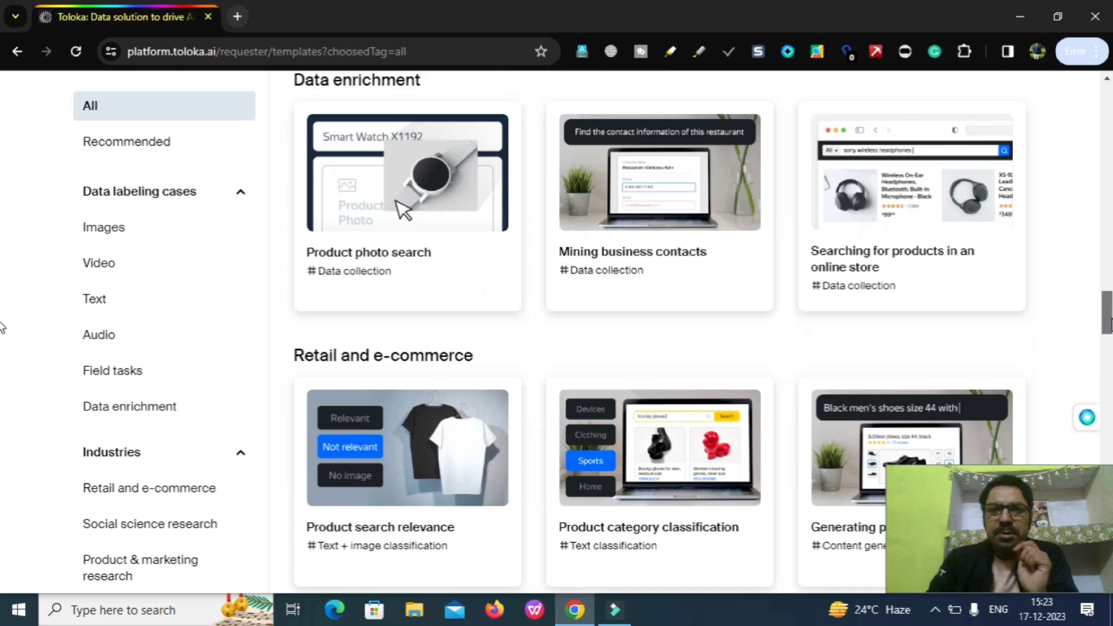
scroll(2, 324, "up", 4)
scroll(2, 316, "down", 2)
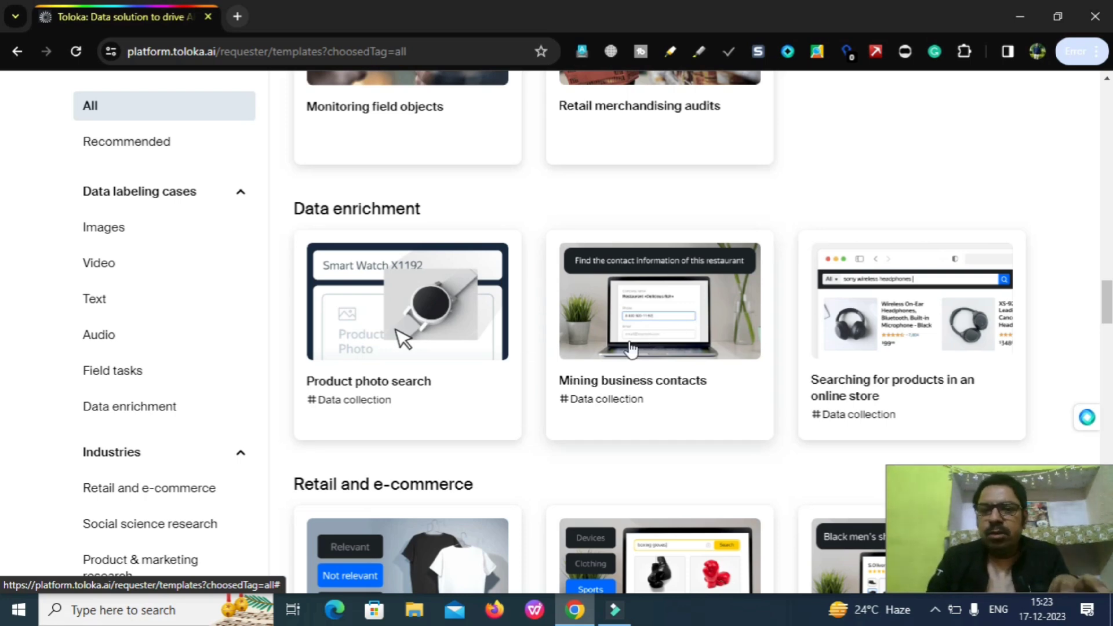
left_click(615, 350)
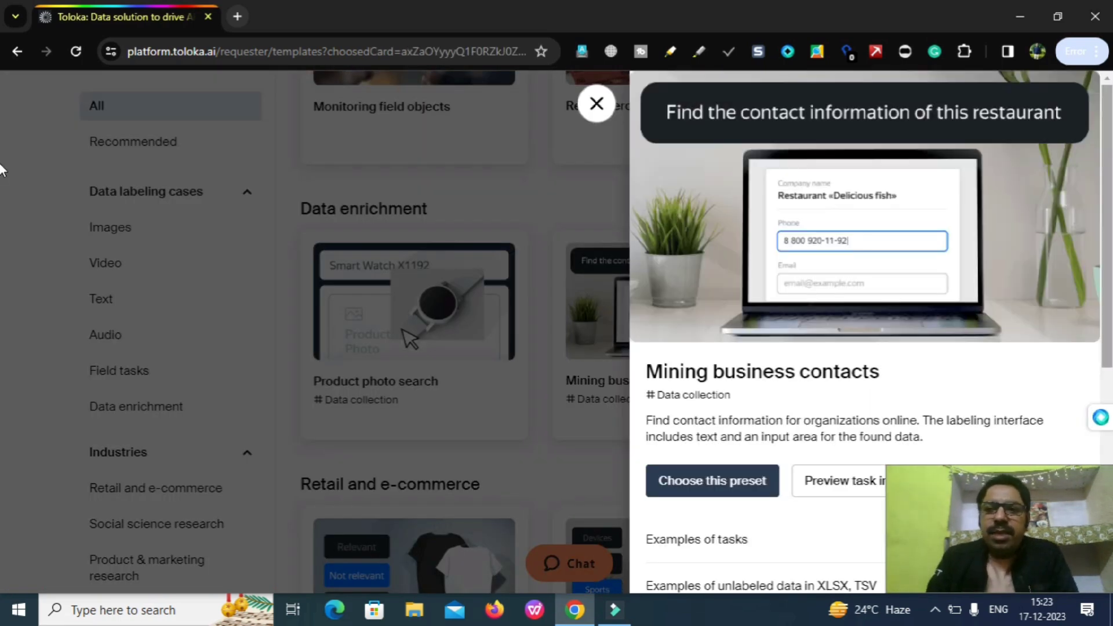
Step: Review the preset's details, expanding the example of labeled results and the examples of tasks
scroll(0, 220, "down", 3)
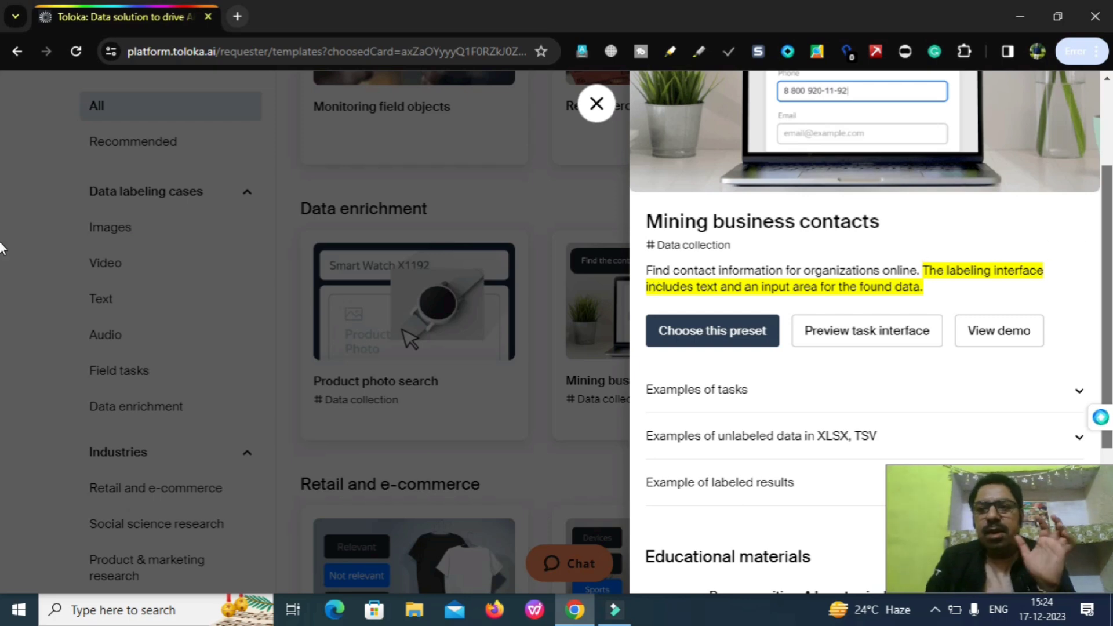
scroll(2, 278, "down", 2)
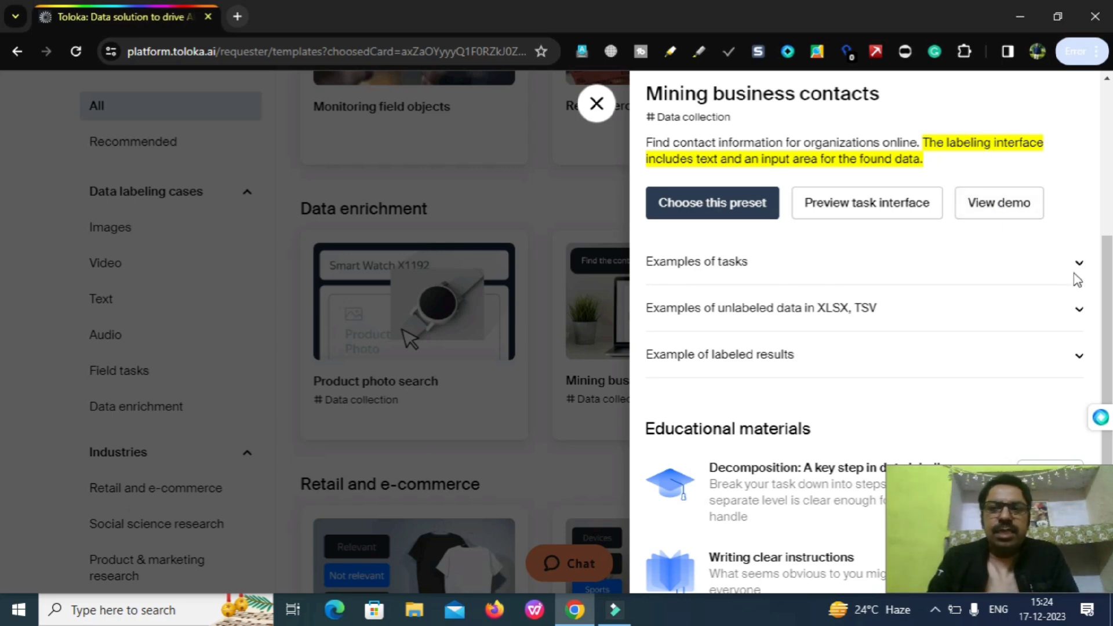
scroll(1089, 261, "down", 1)
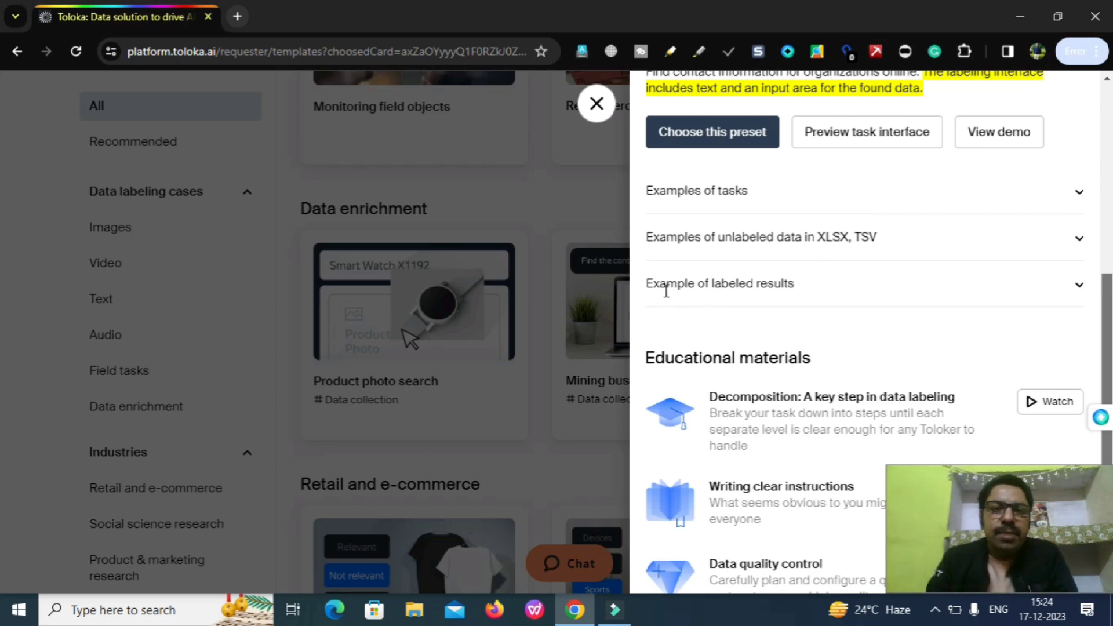
left_click_drag(654, 288, 837, 303)
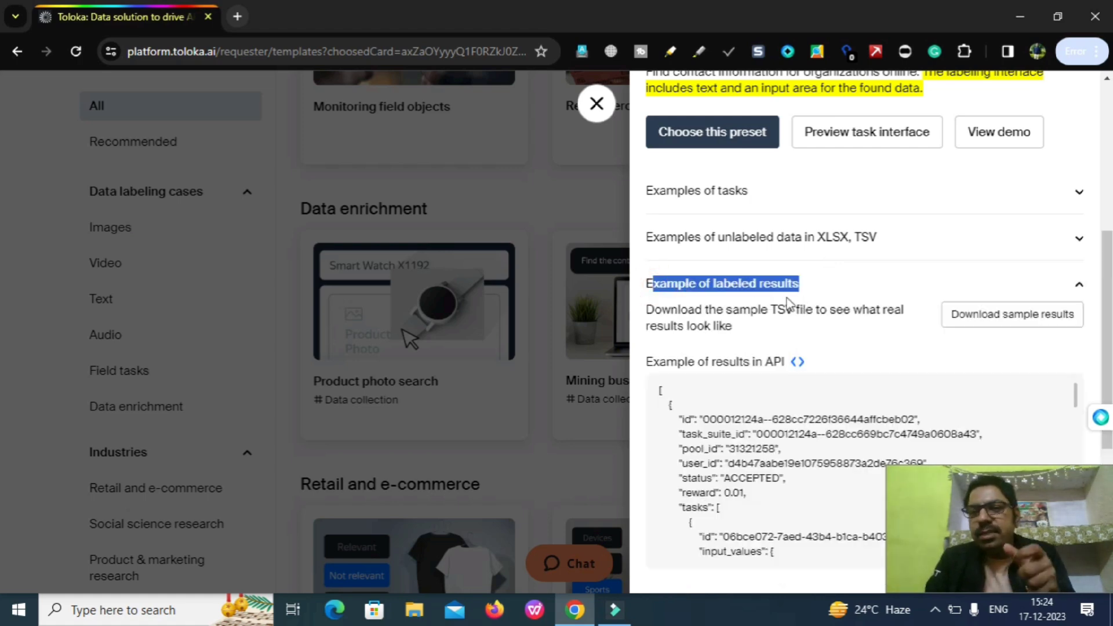
double_click(697, 198)
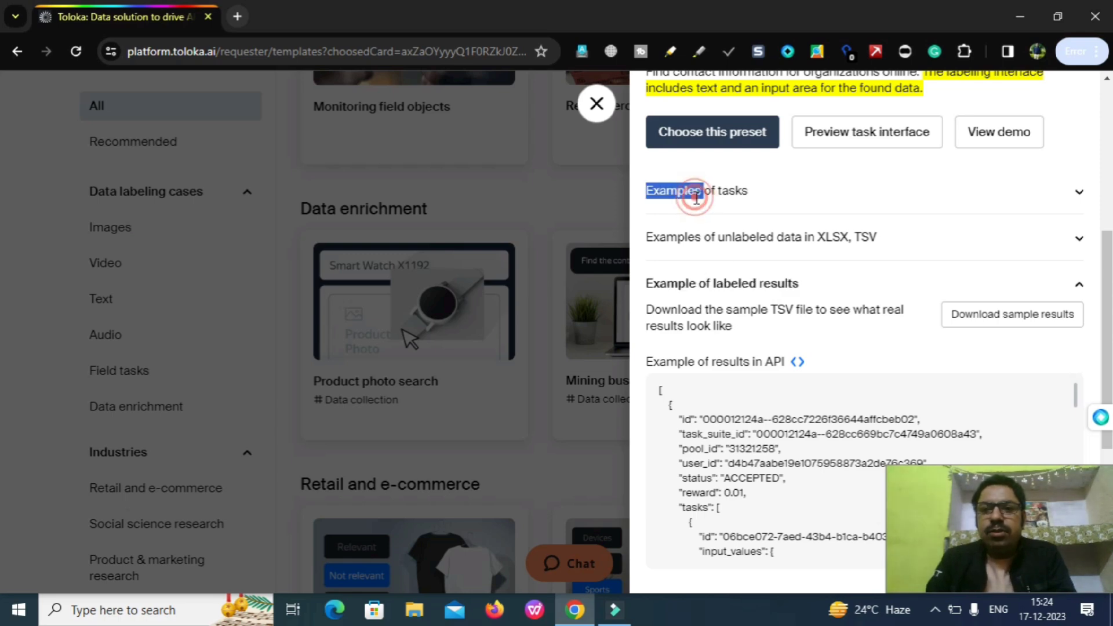
left_click(1082, 194)
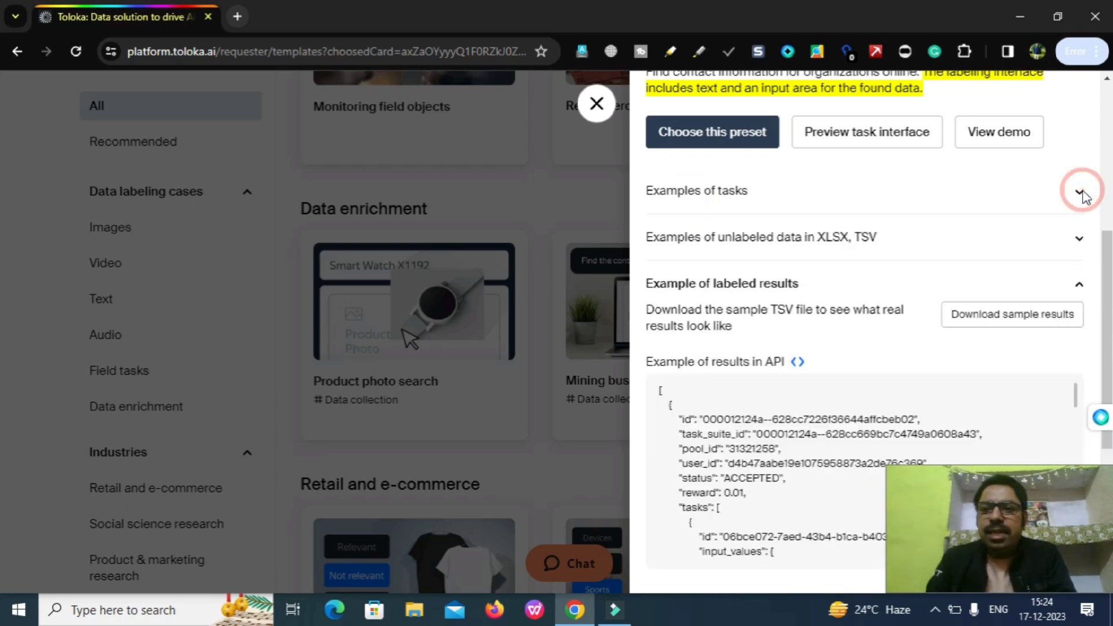
left_click(1082, 194)
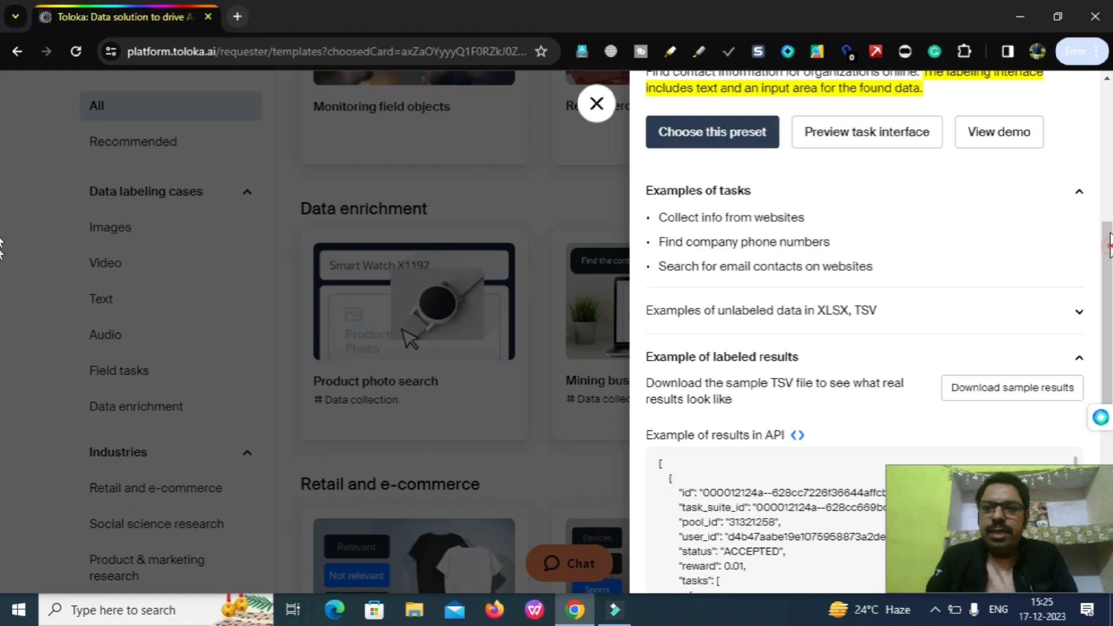
Step: Choose the Mining business contacts preset for the new project and view its General information
scroll(1108, 243, "up", 2)
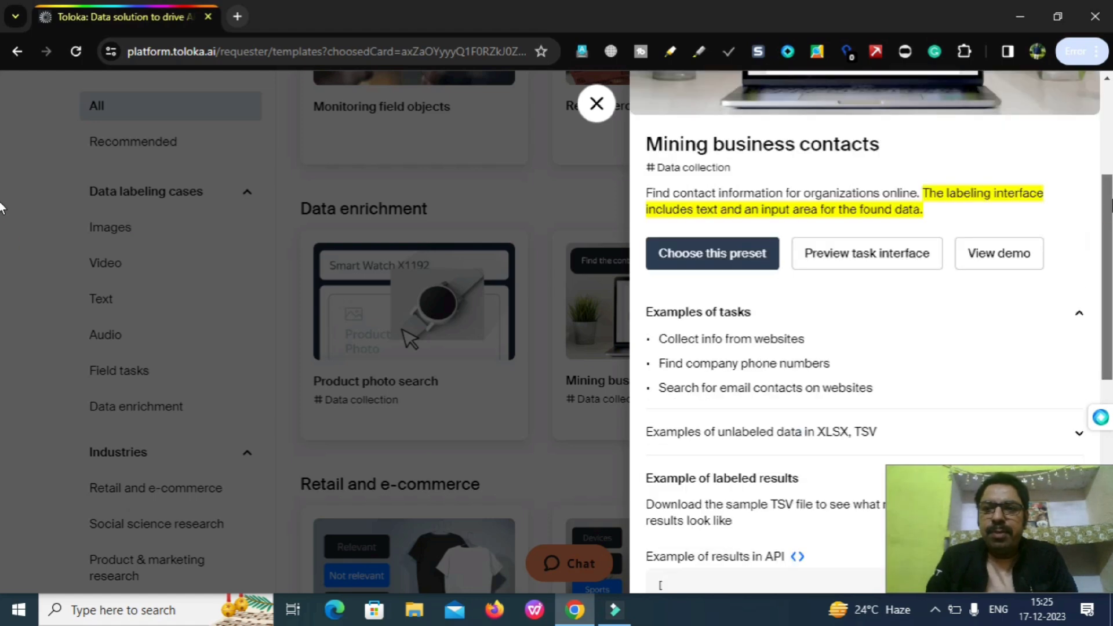
left_click(721, 258)
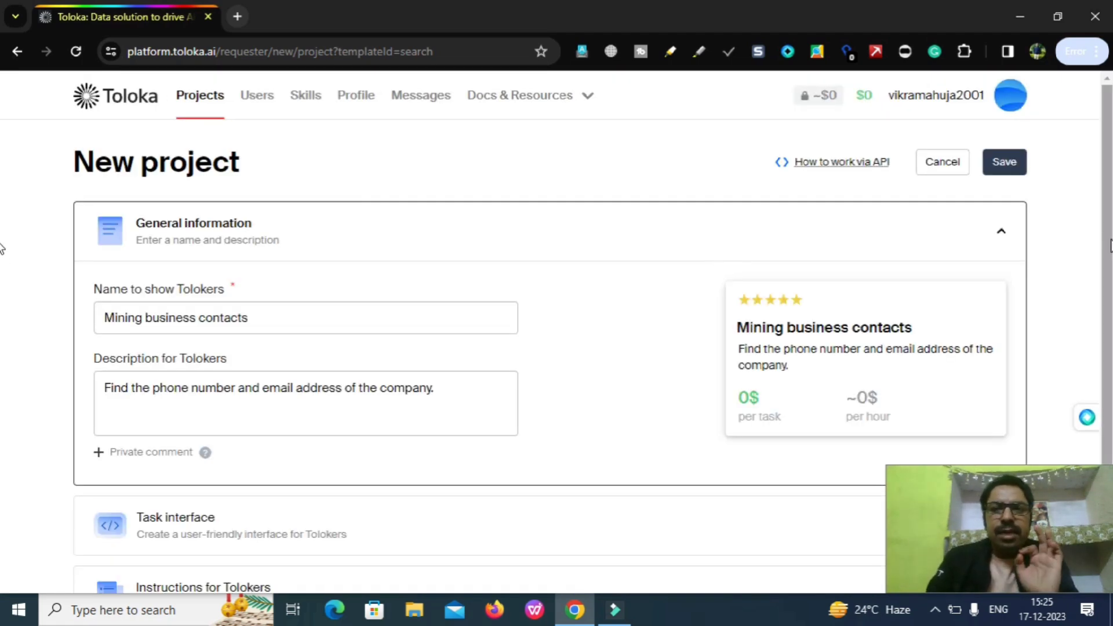
scroll(3, 268, "down", 1)
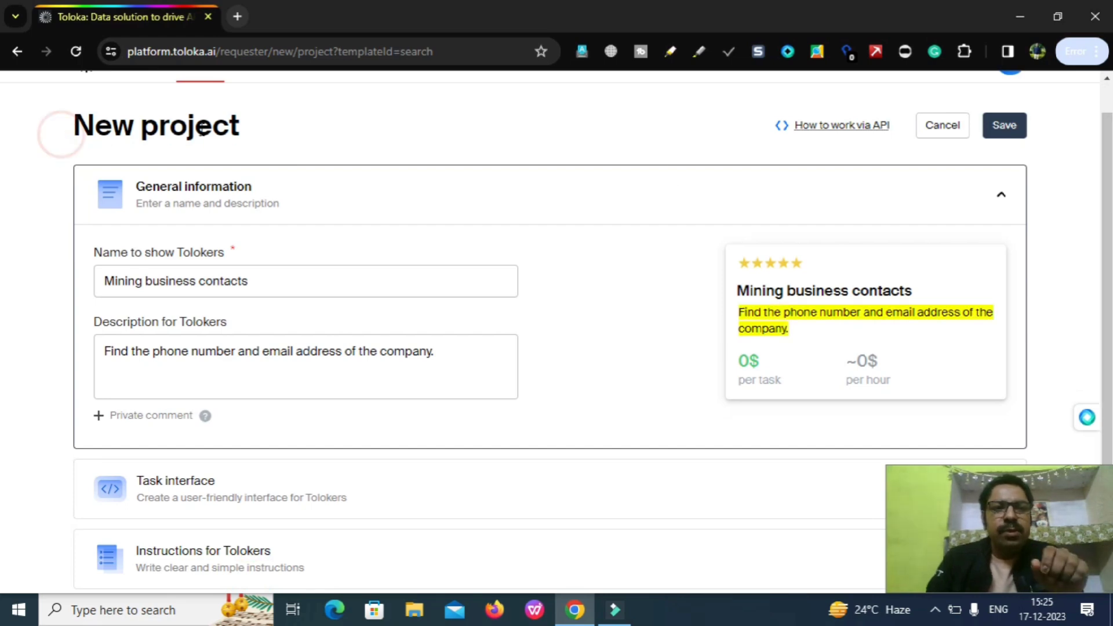
double_click(228, 131)
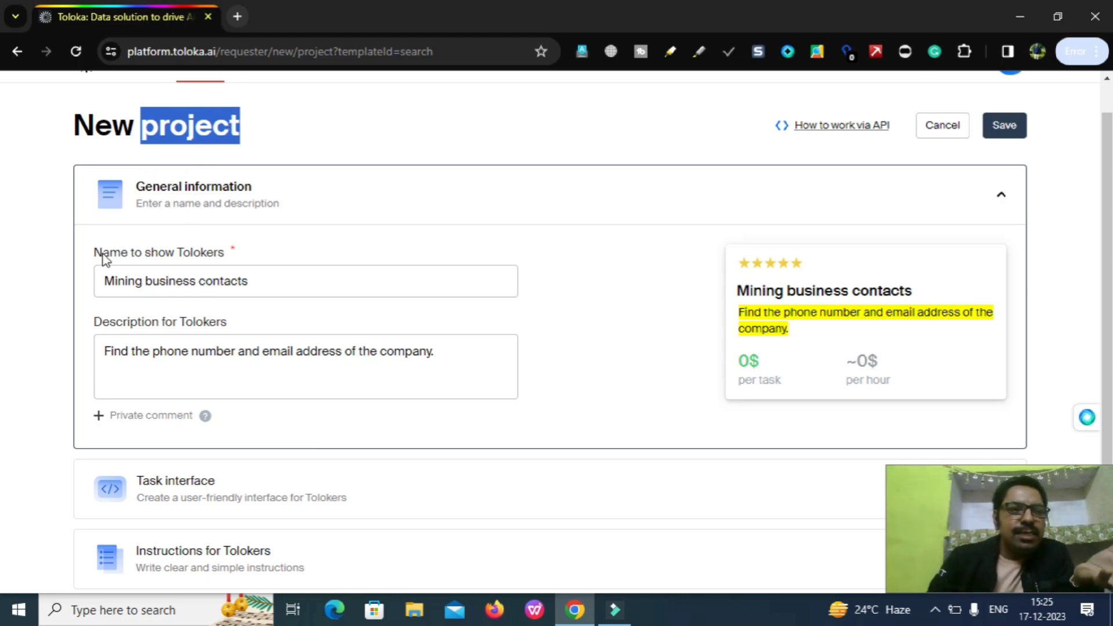
left_click_drag(96, 251, 221, 249)
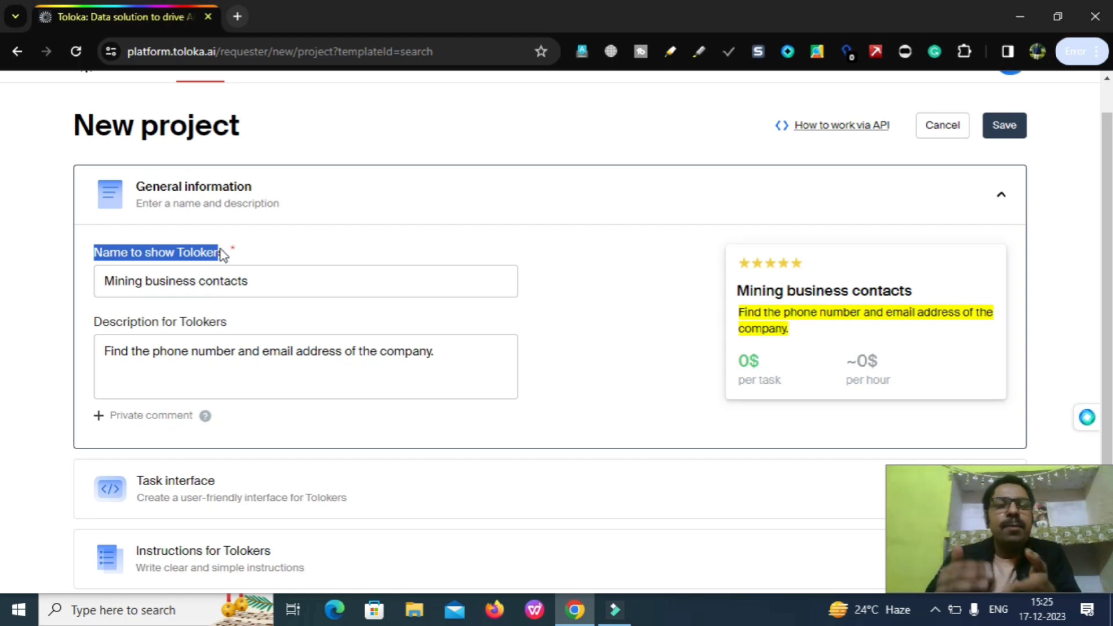
left_click_drag(266, 280, 87, 290)
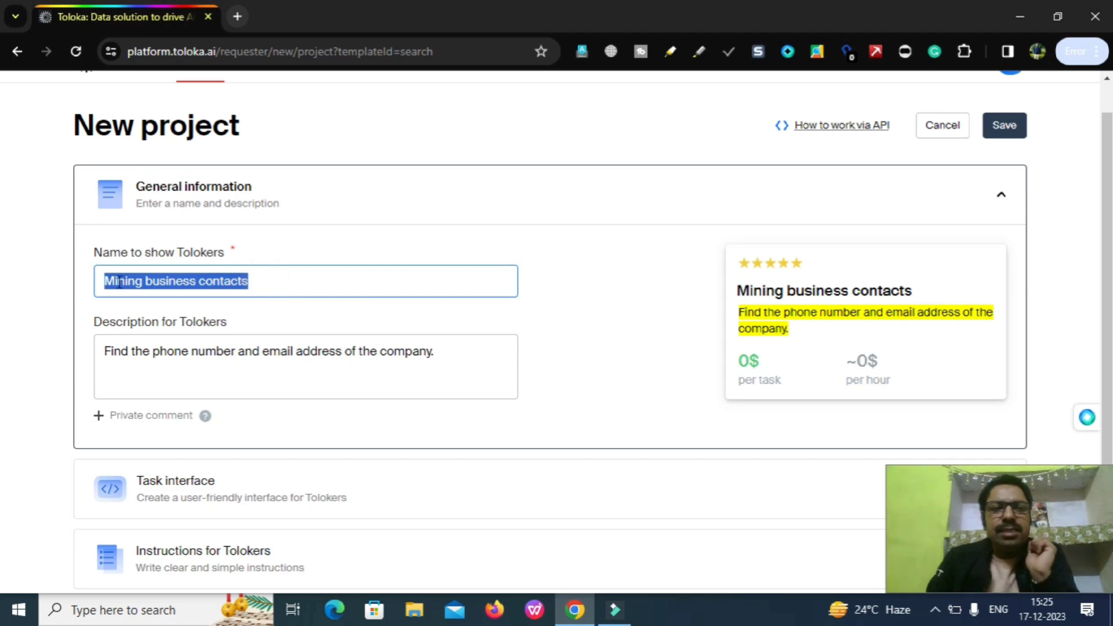
left_click(307, 272)
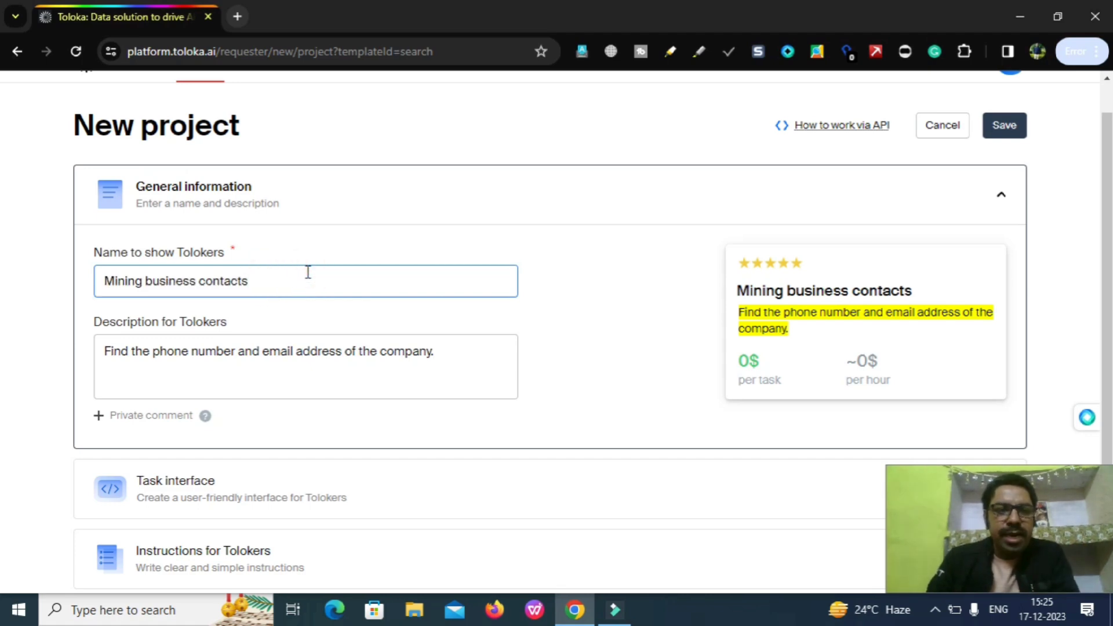
left_click_drag(303, 271, 87, 279)
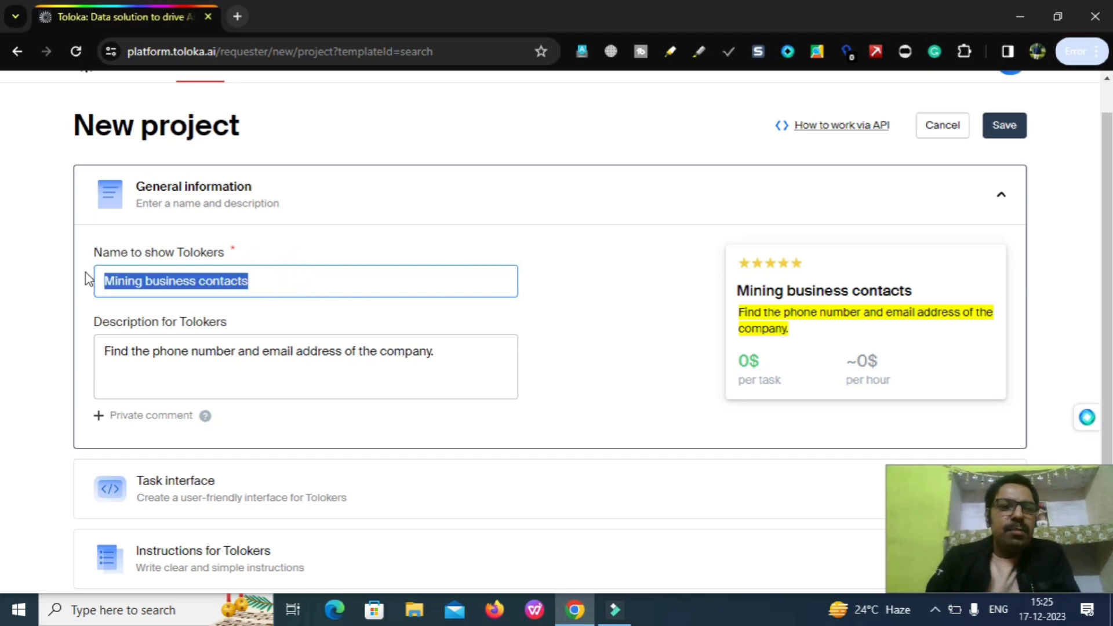
Step: Remove the word "Mining" from the project name shown to Tolokers
left_click(142, 281)
key("BackSpace")
key("BackSpace")
key("BackSpace")
key("BackSpace")
key("BackSpace")
key("BackSpace")
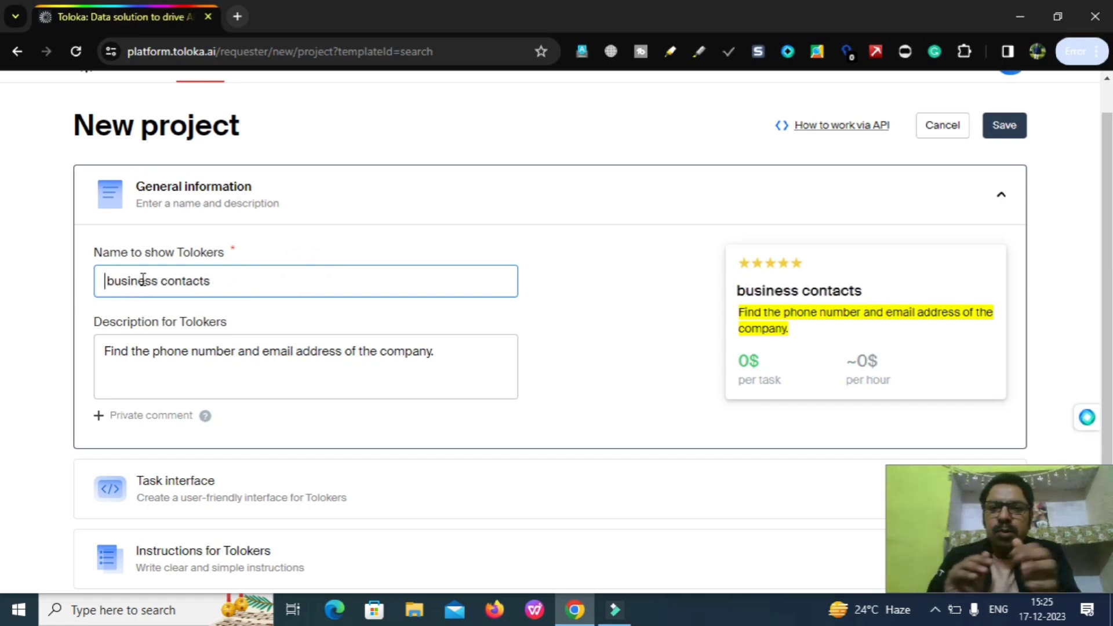
Step: Append "& Phone Numbers" so the name shown to Tolokers reads "business contacts & Phone Numbers"
left_click(213, 283)
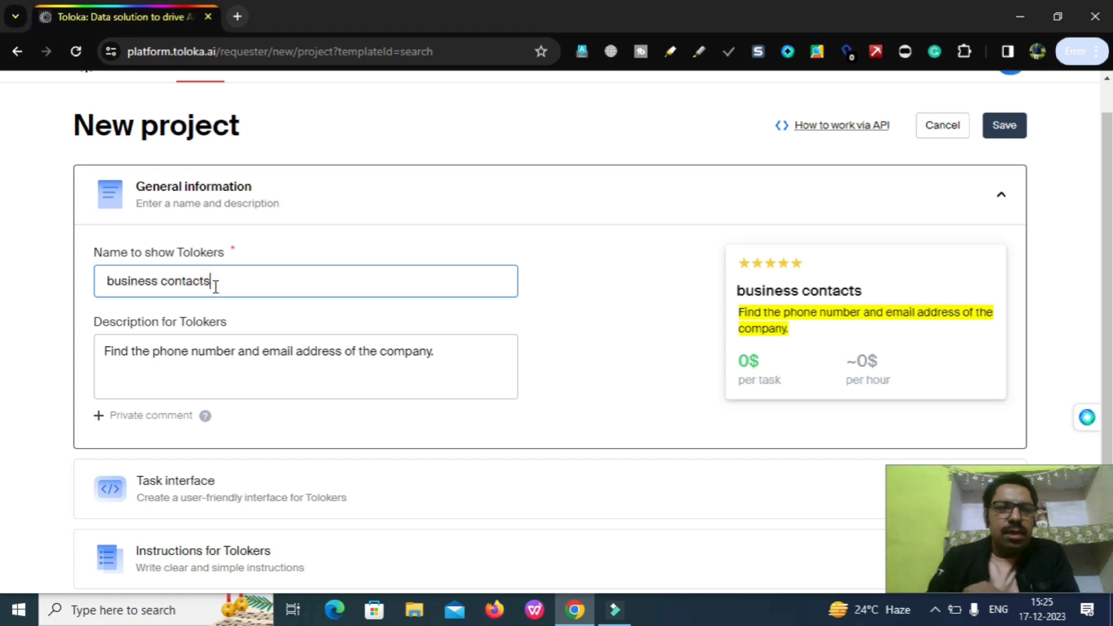
type("& ")
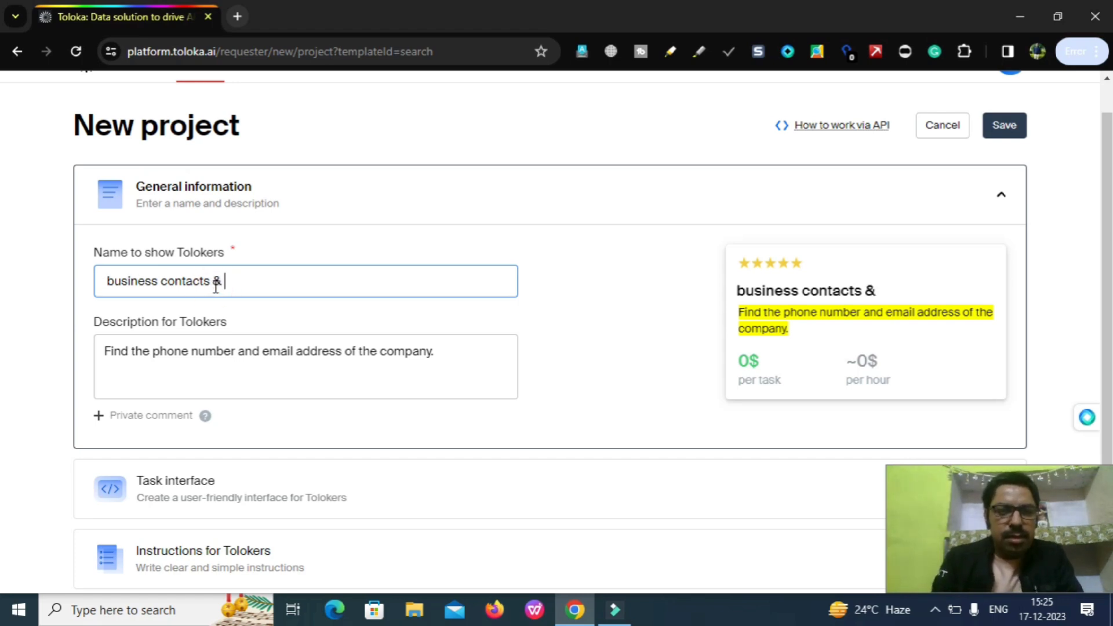
type("Phine")
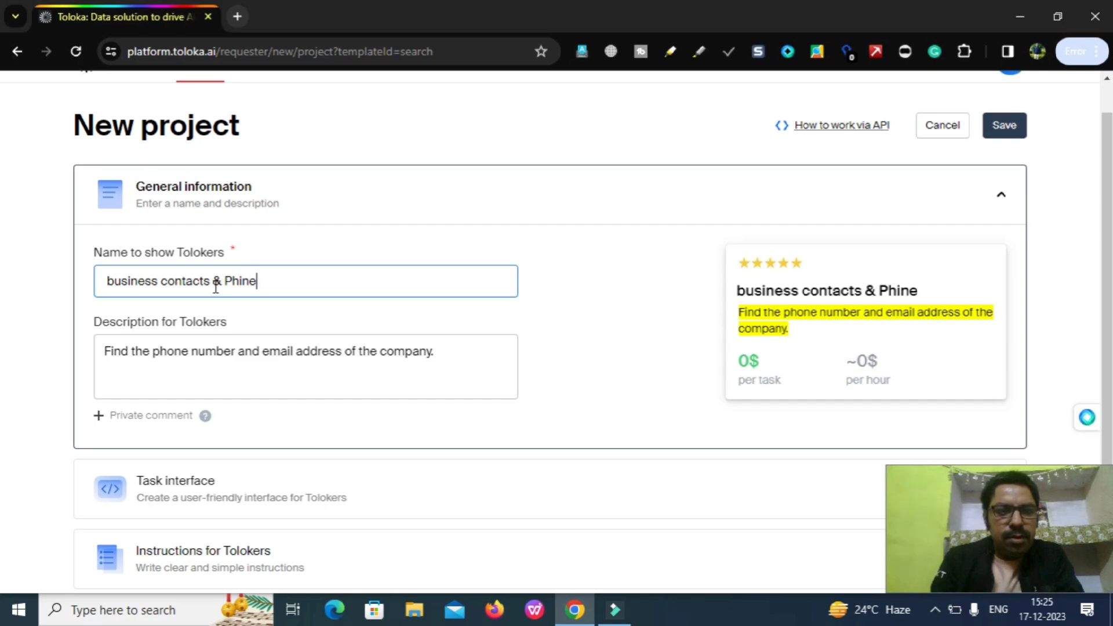
key("BackSpace")
key("BackSpace")
key("BackSpace")
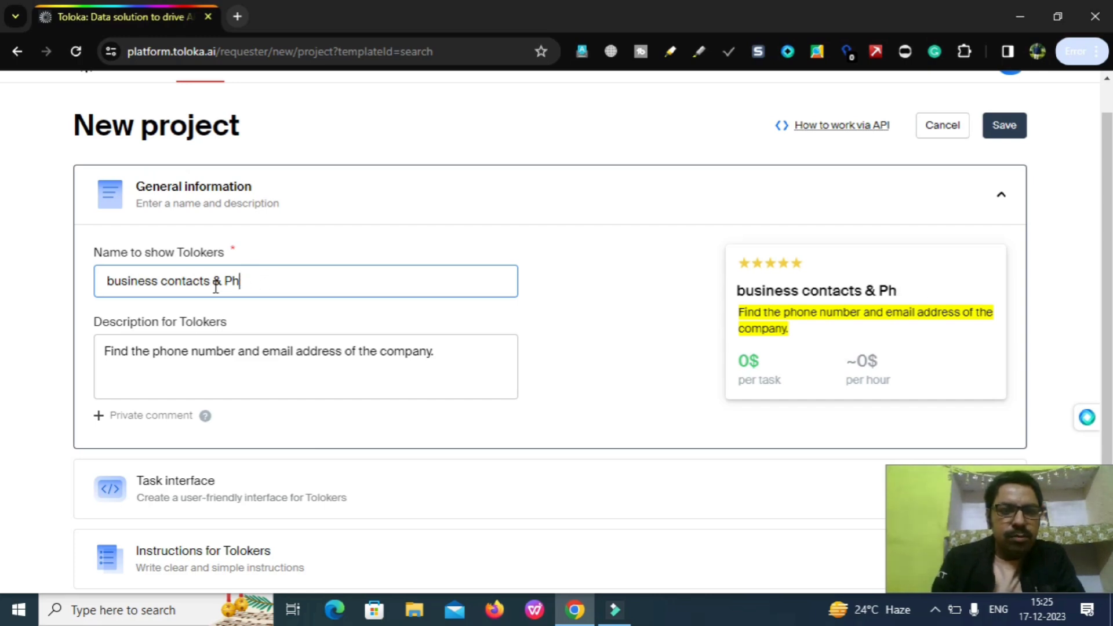
type("one N")
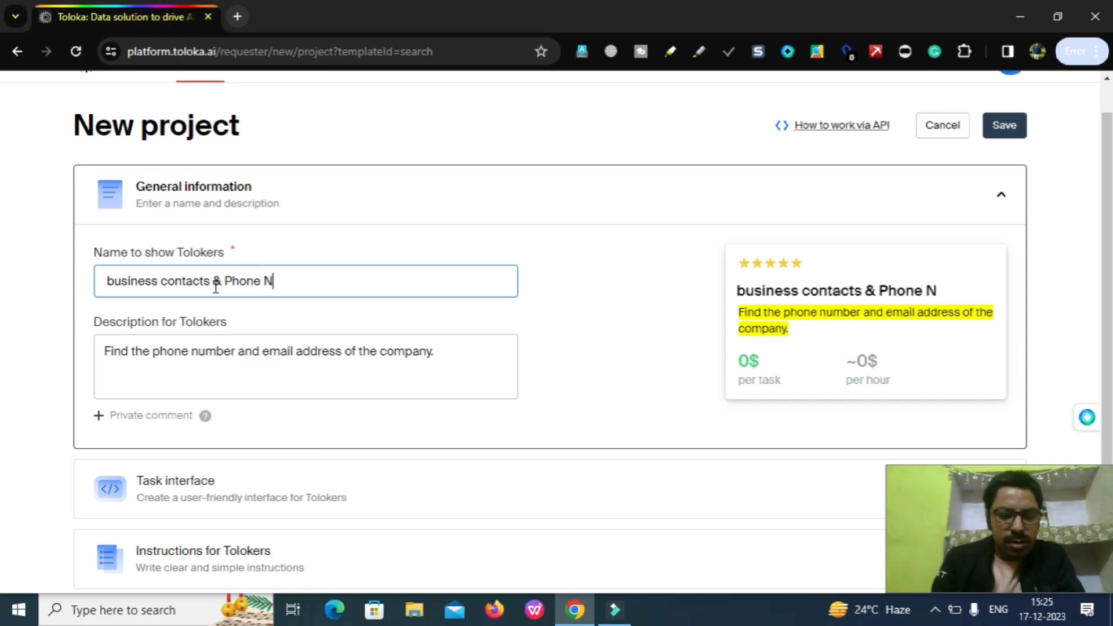
type("umbers")
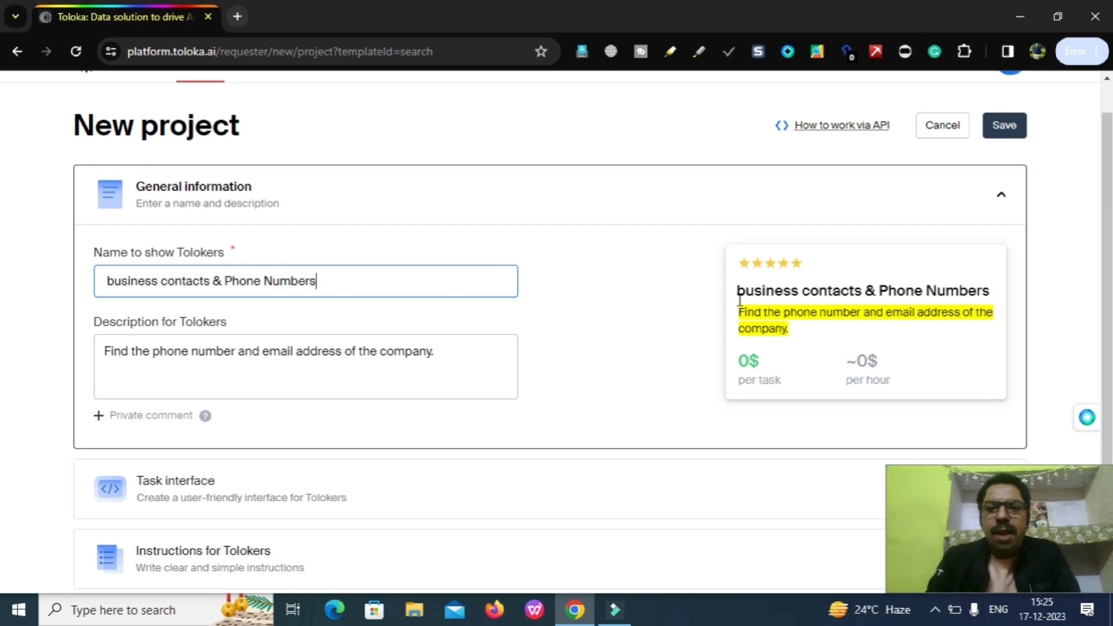
Step: Check the project title in the preview card and the description for Tolokers
left_click(823, 291)
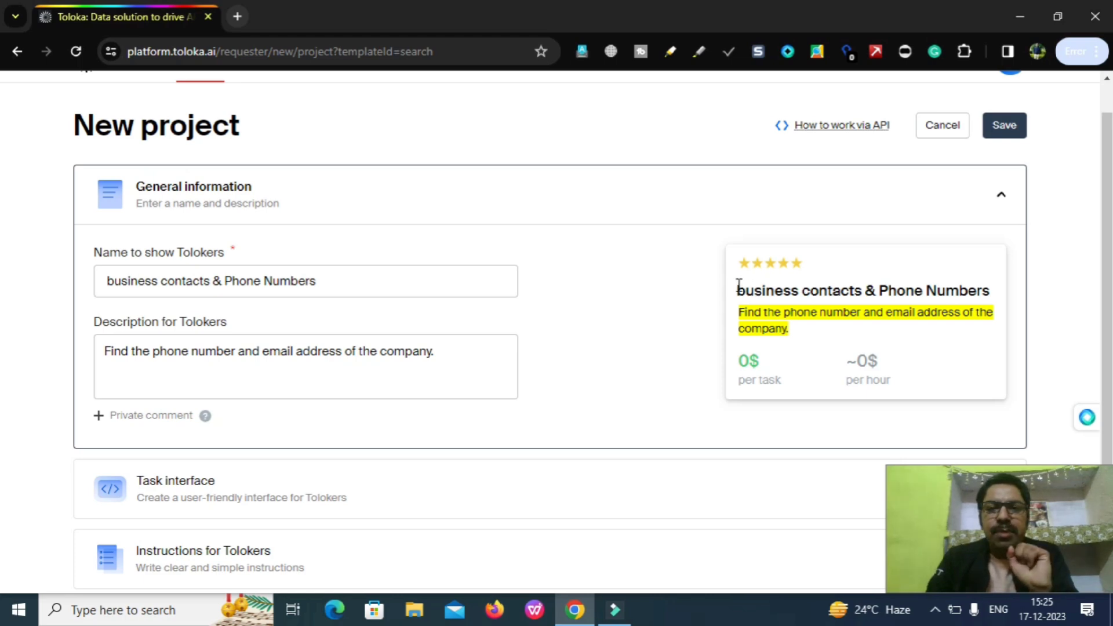
left_click_drag(737, 291, 1006, 294)
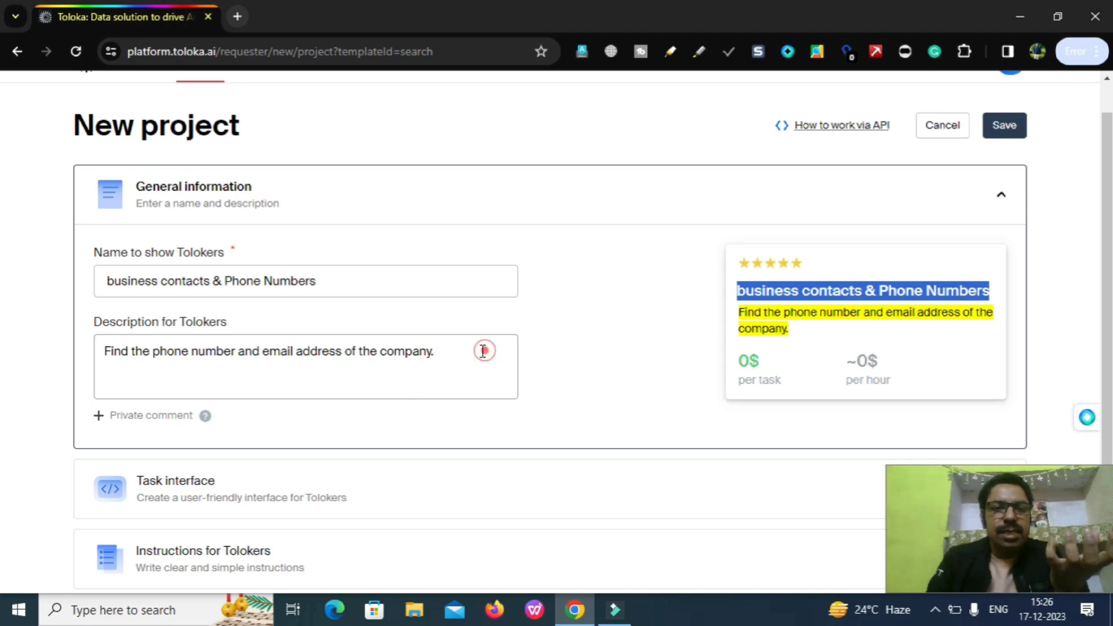
left_click_drag(487, 352, 82, 373)
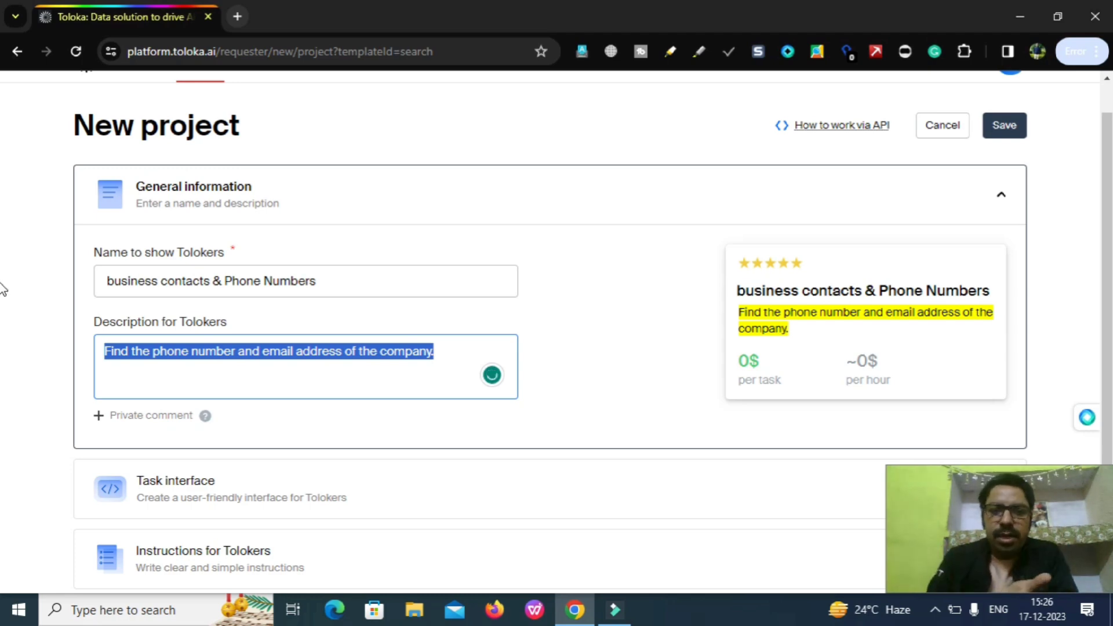
left_click(3, 263)
Step: Expand the Task interface section and look through its Template builder editor down to Data specification
scroll(1094, 341, "down", 2)
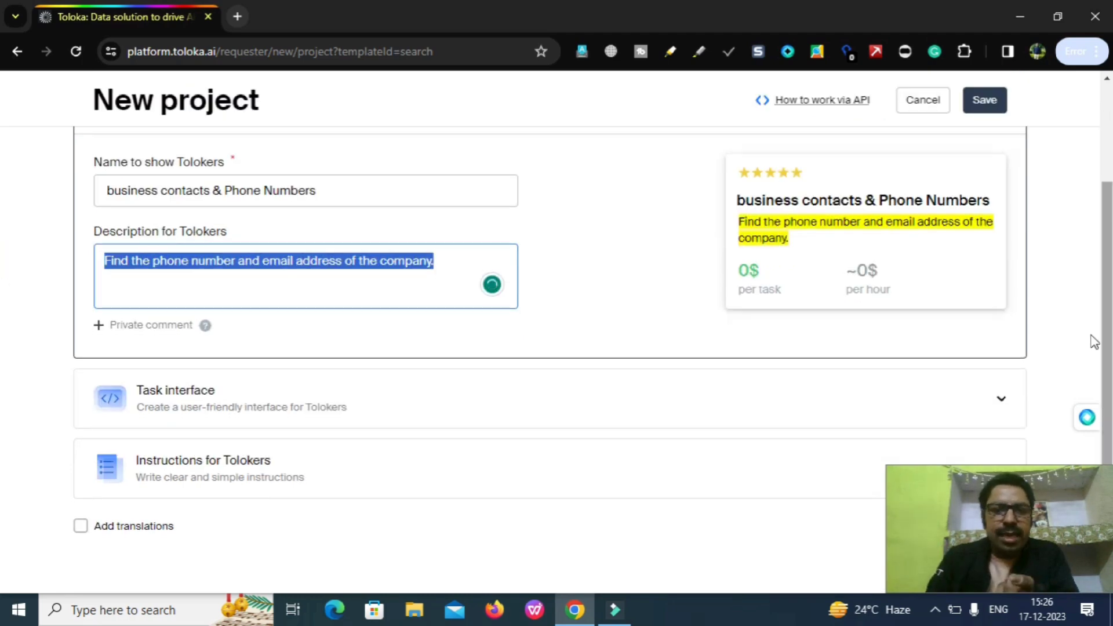
left_click(274, 419)
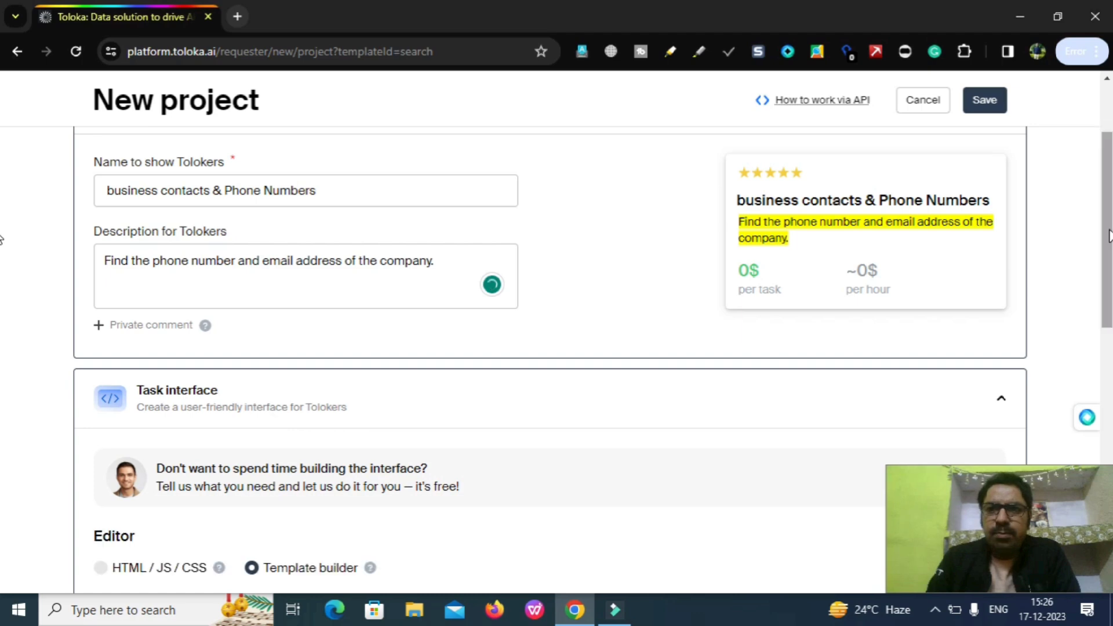
scroll(2, 293, "down", 7)
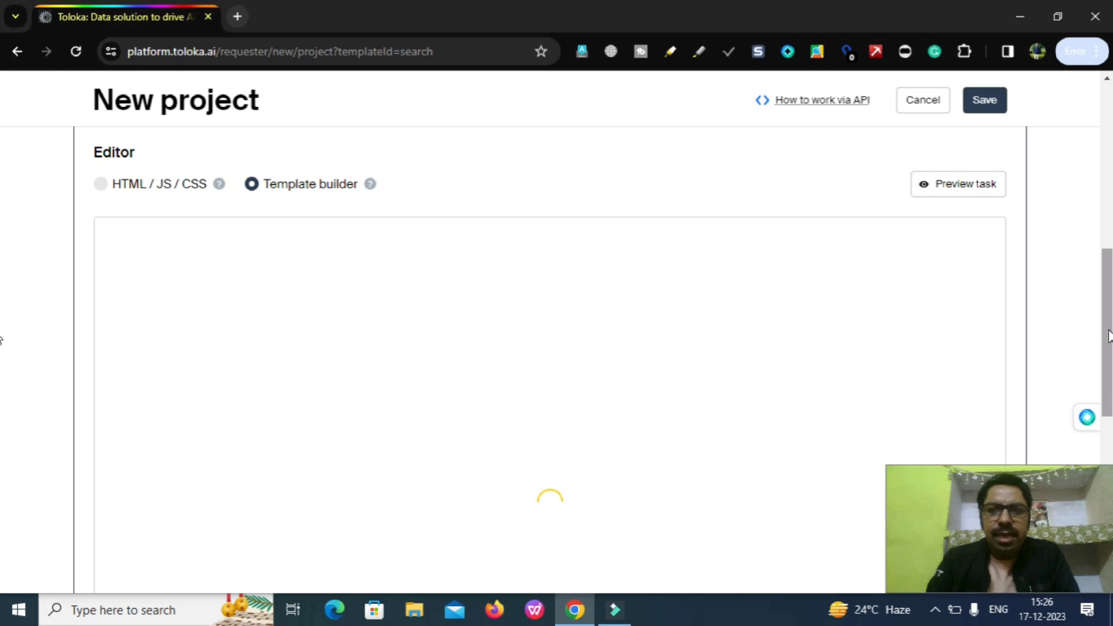
scroll(1108, 404, "down", 6)
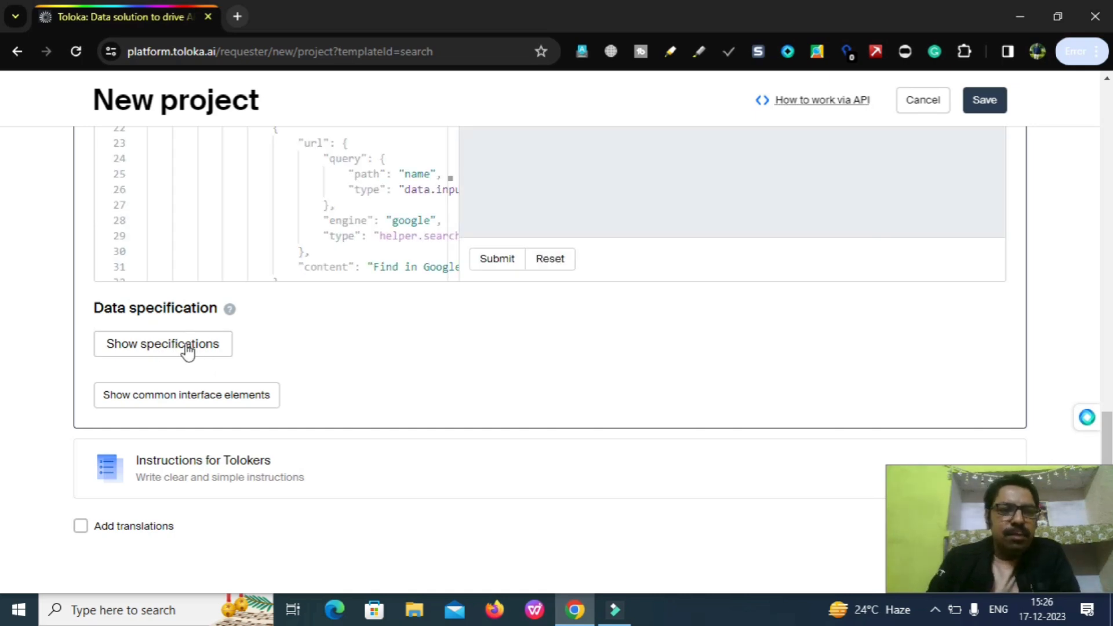
Step: Show the data specification and review its input and output data fields
left_click(160, 346)
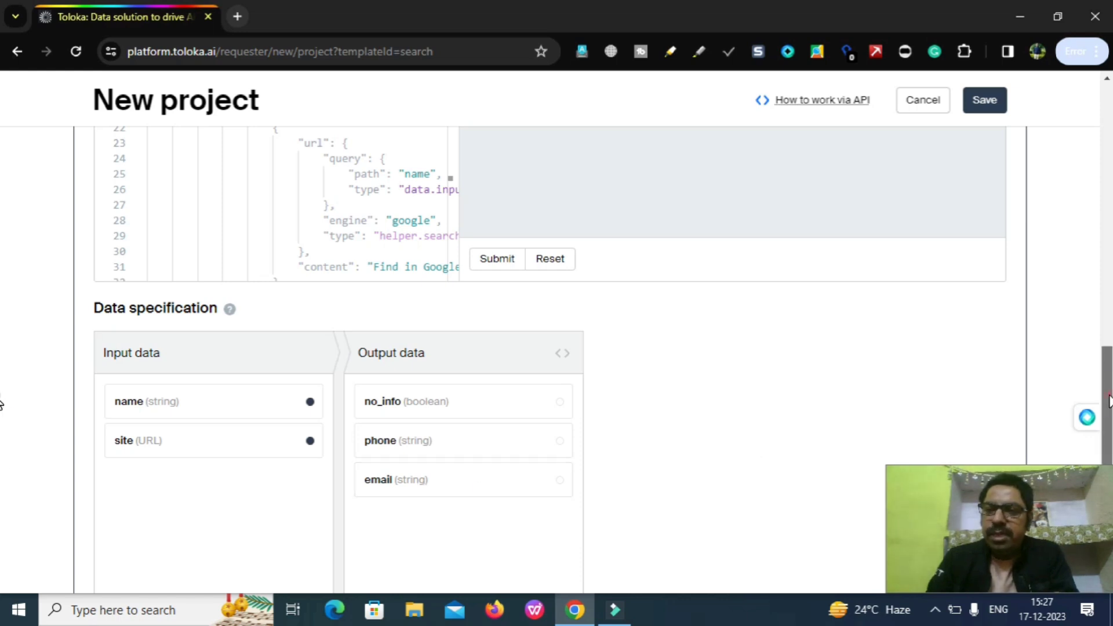
scroll(2, 518, "down", 5)
scroll(1, 518, "down", 1)
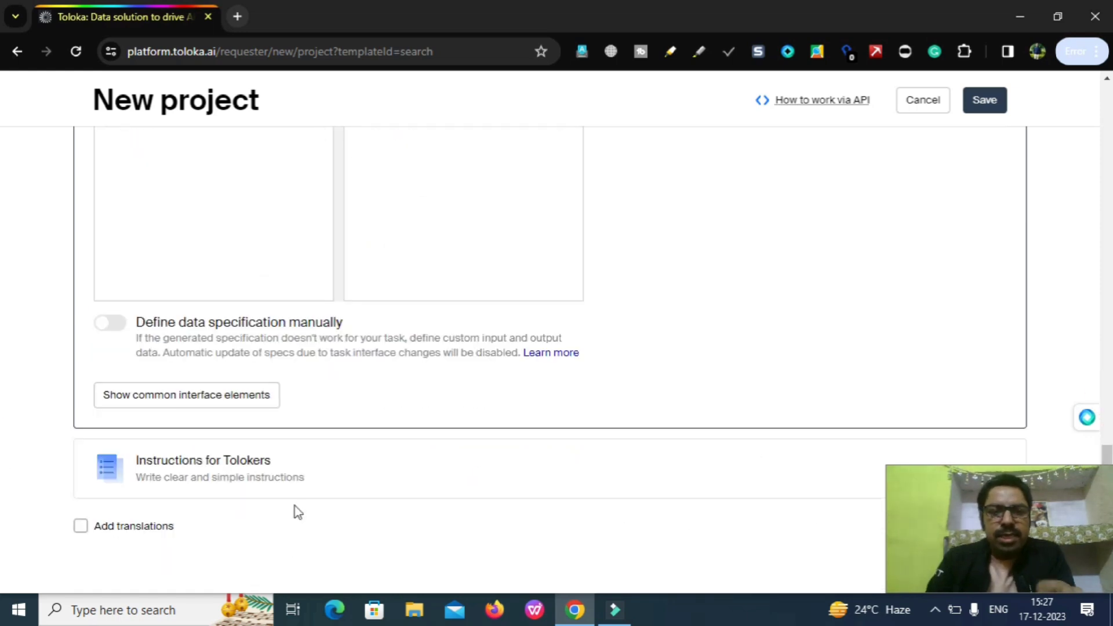
Step: Expand the Instructions for Tolokers section
left_click(230, 471)
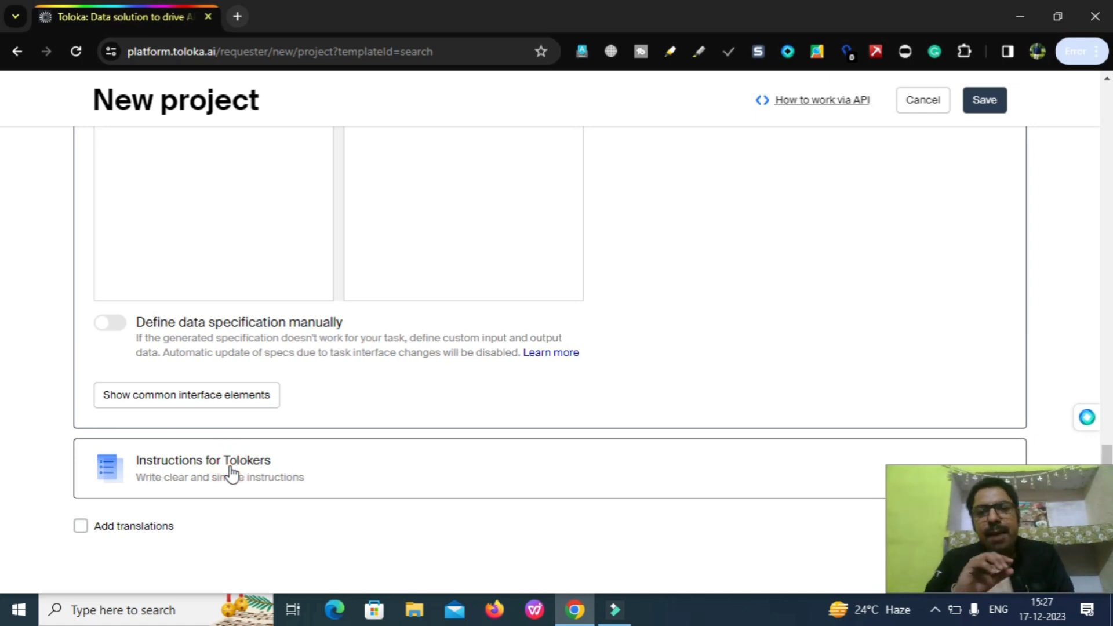
left_click(229, 469)
left_click(201, 473)
left_click(200, 472)
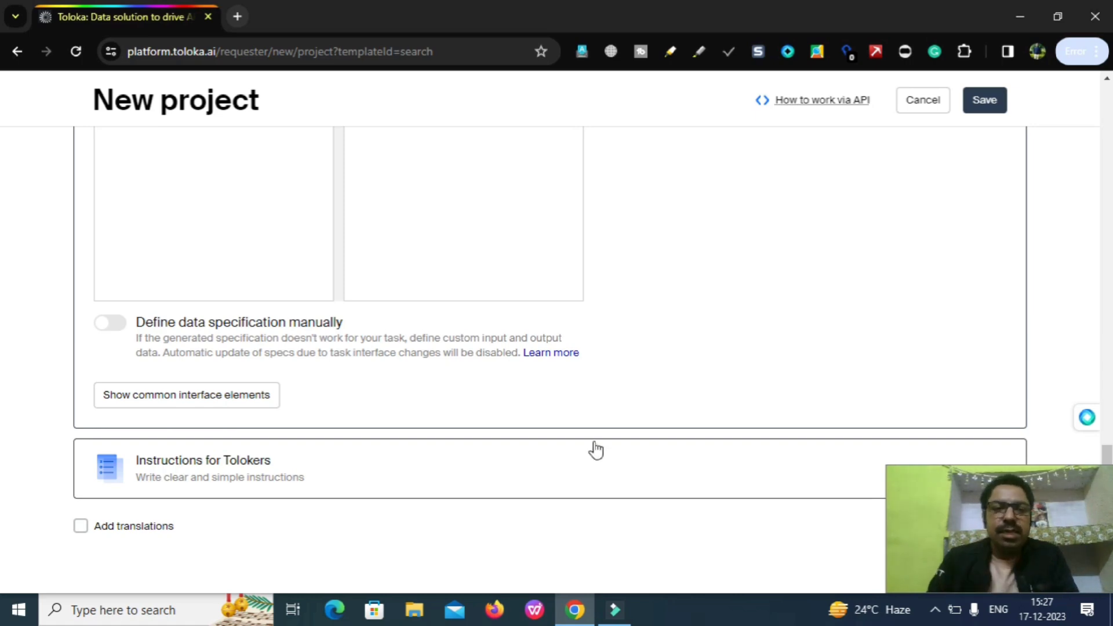
left_click(192, 482)
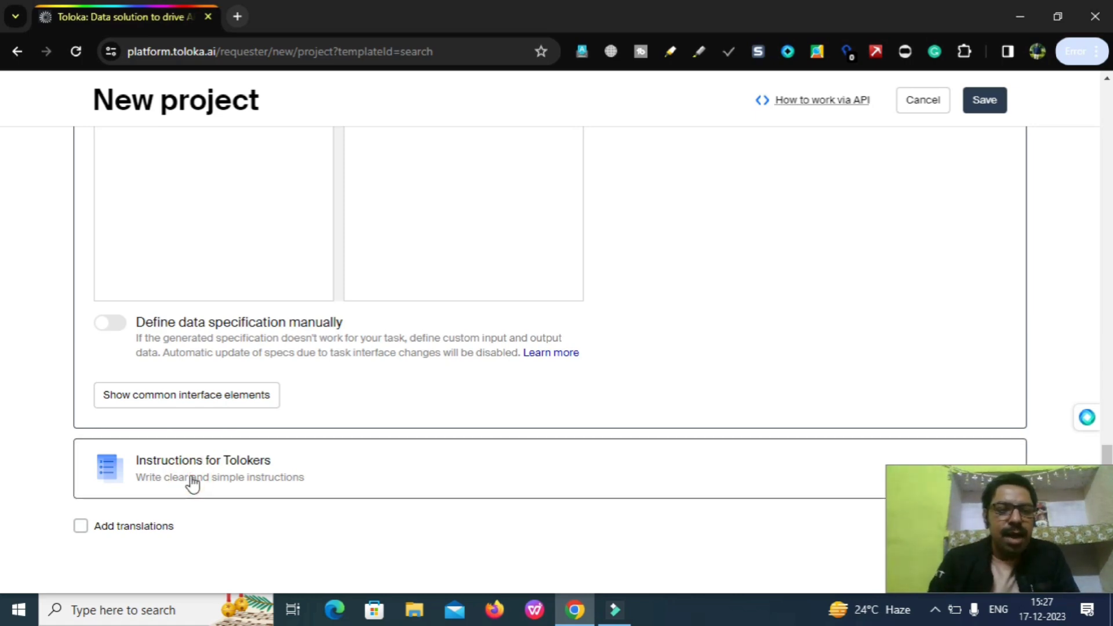
triple_click(192, 482)
left_click(122, 468)
left_click(199, 479)
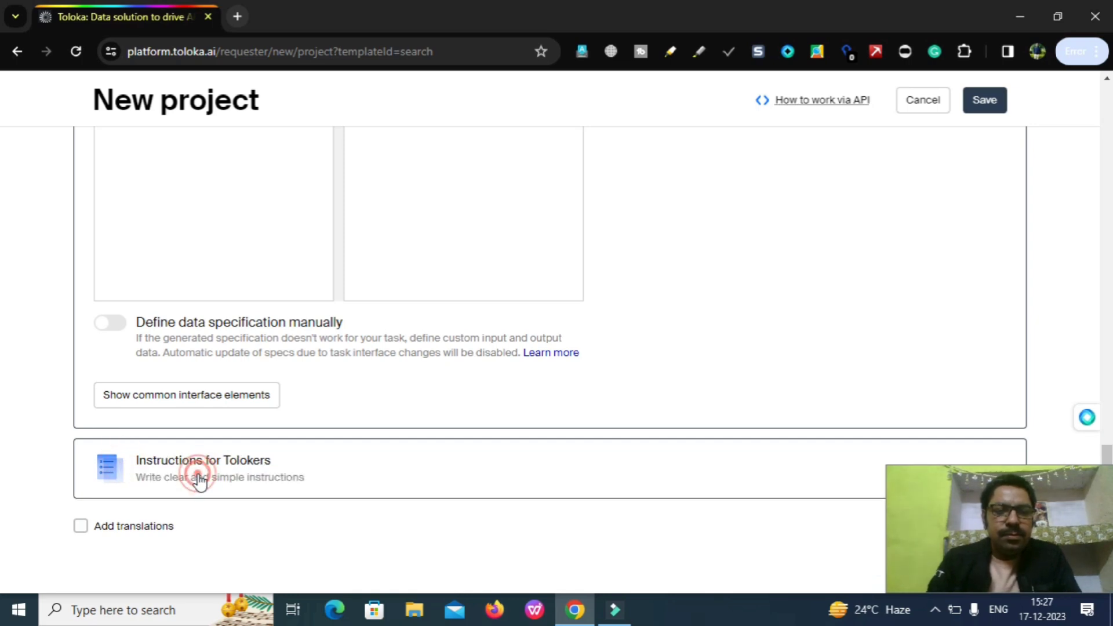
left_click(207, 464)
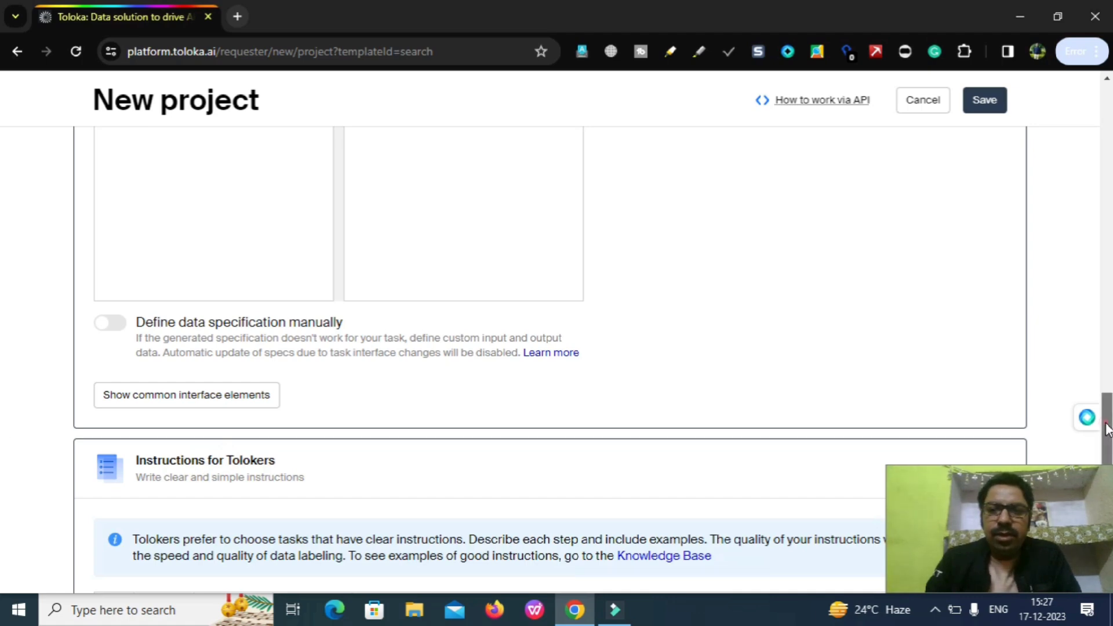
Step: Review the prefilled Toloker instructions from the introduction to Helpful tips, and save the new project
scroll(3, 471, "down", 3)
scroll(3, 470, "down", 3)
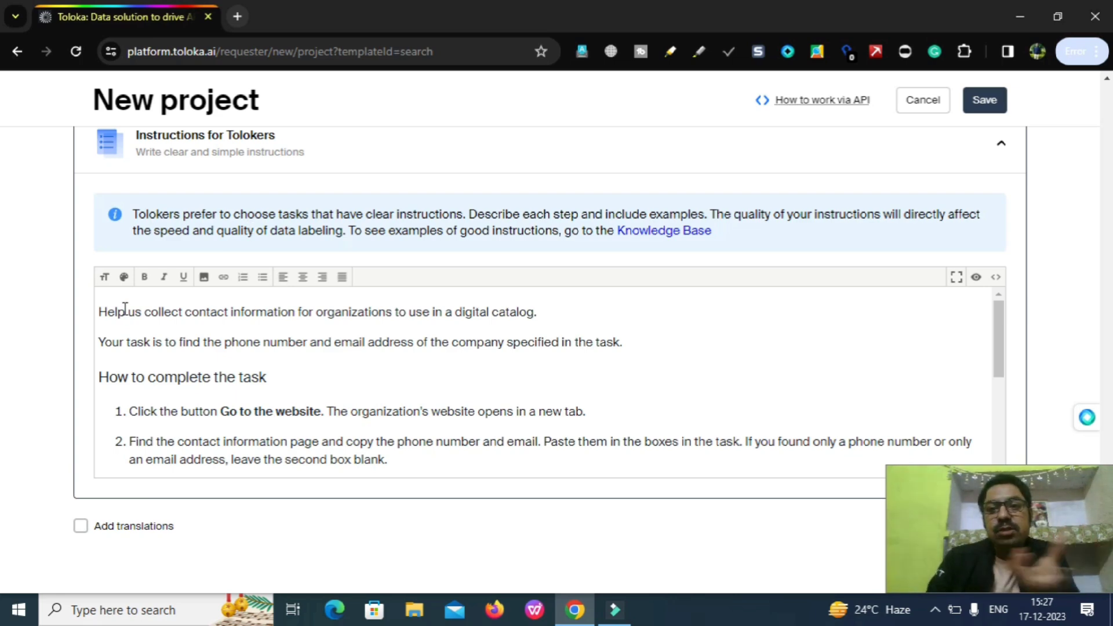
left_click(103, 311)
left_click_drag(103, 310, 513, 445)
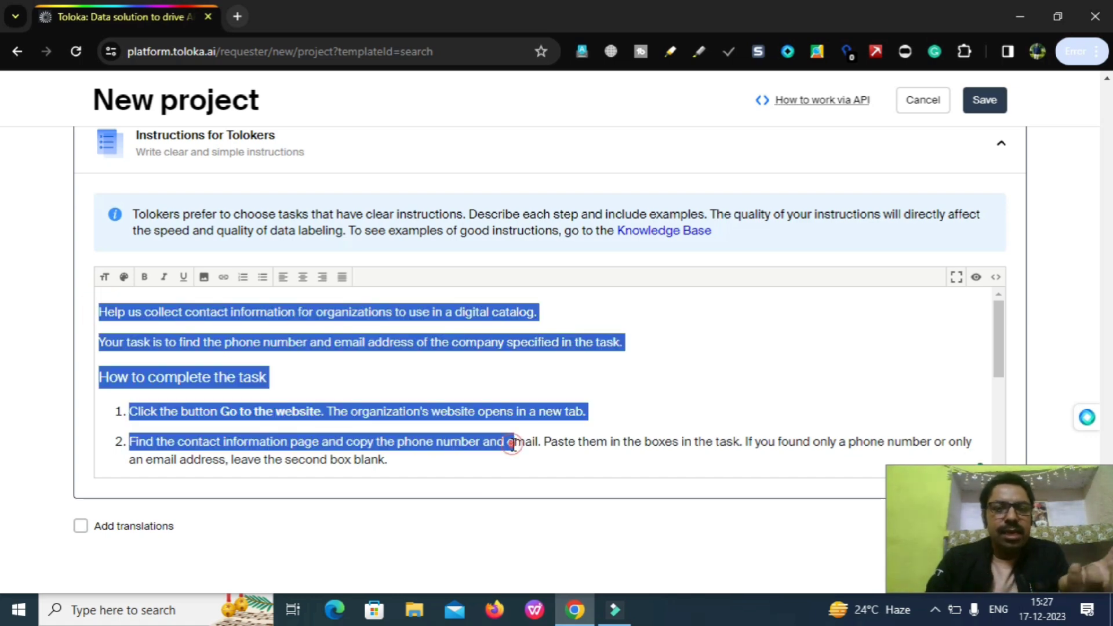
left_click(512, 445)
left_click_drag(425, 469, 143, 360)
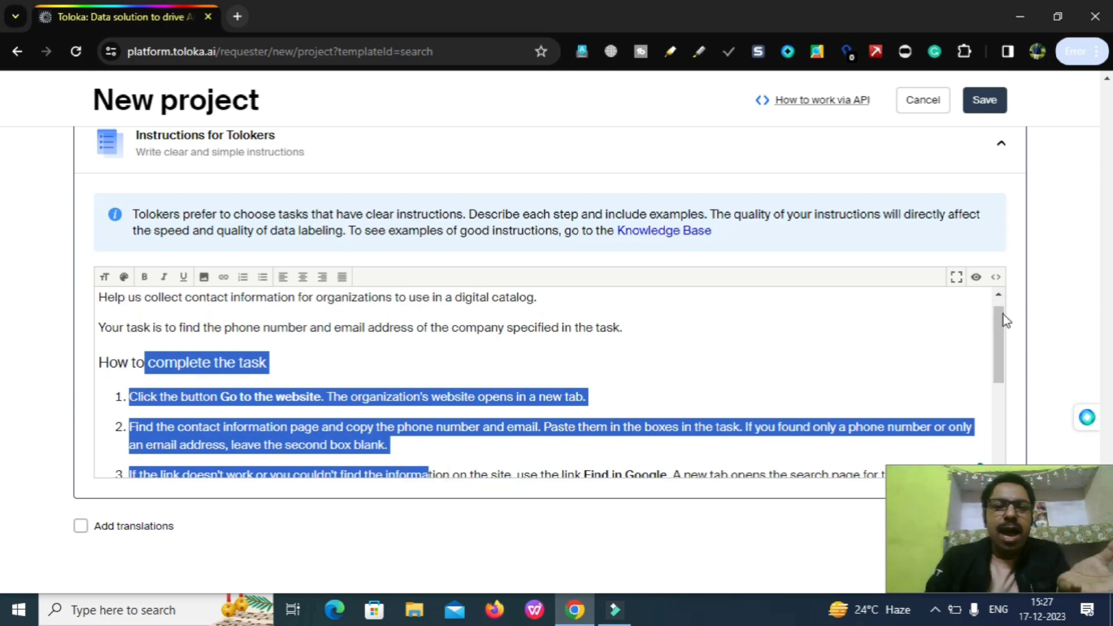
left_click_drag(1003, 328, 1009, 415)
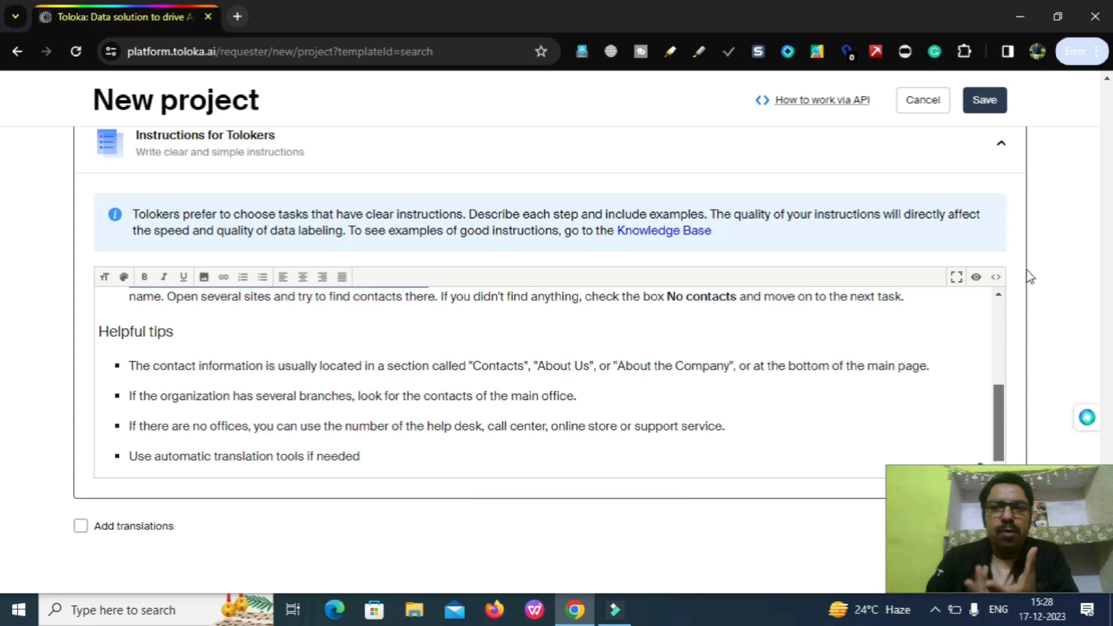
left_click(985, 100)
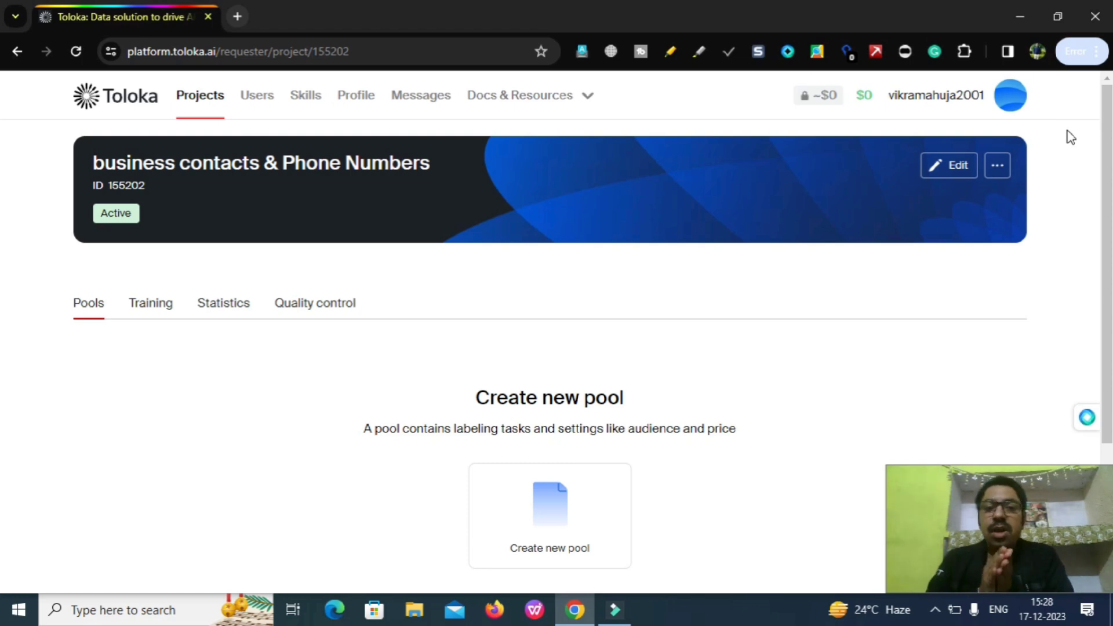
Step: Create a new pool of type General tasks with the prefilled name business contacts & Phone Numbers and the project description
scroll(2, 209, "down", 2)
scroll(2, 232, "down", 1)
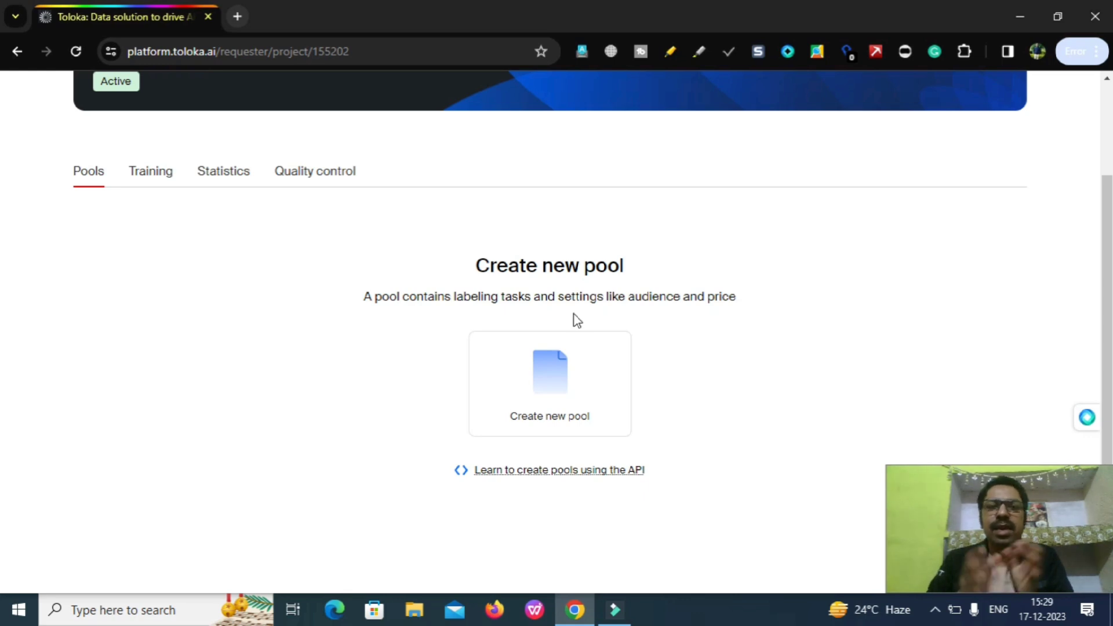
left_click(567, 373)
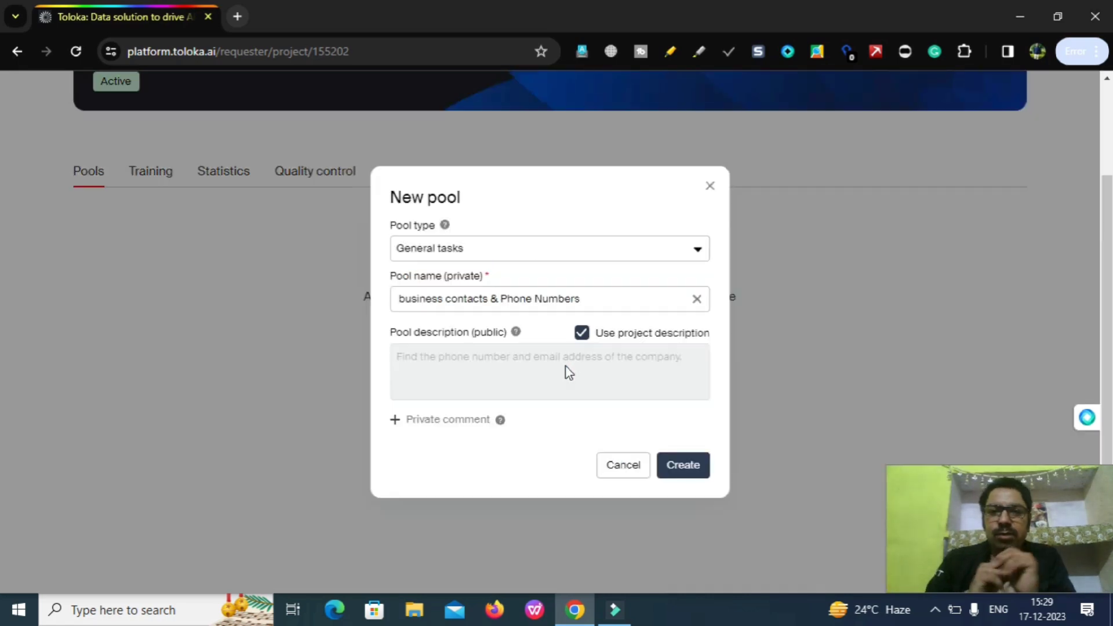
left_click(796, 314)
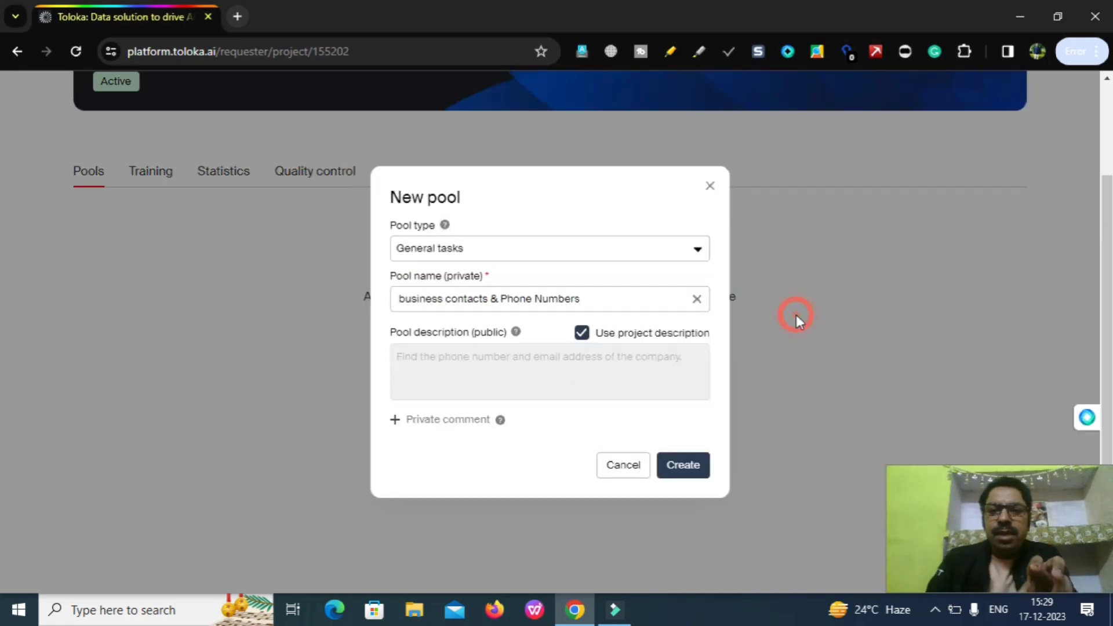
left_click(557, 383)
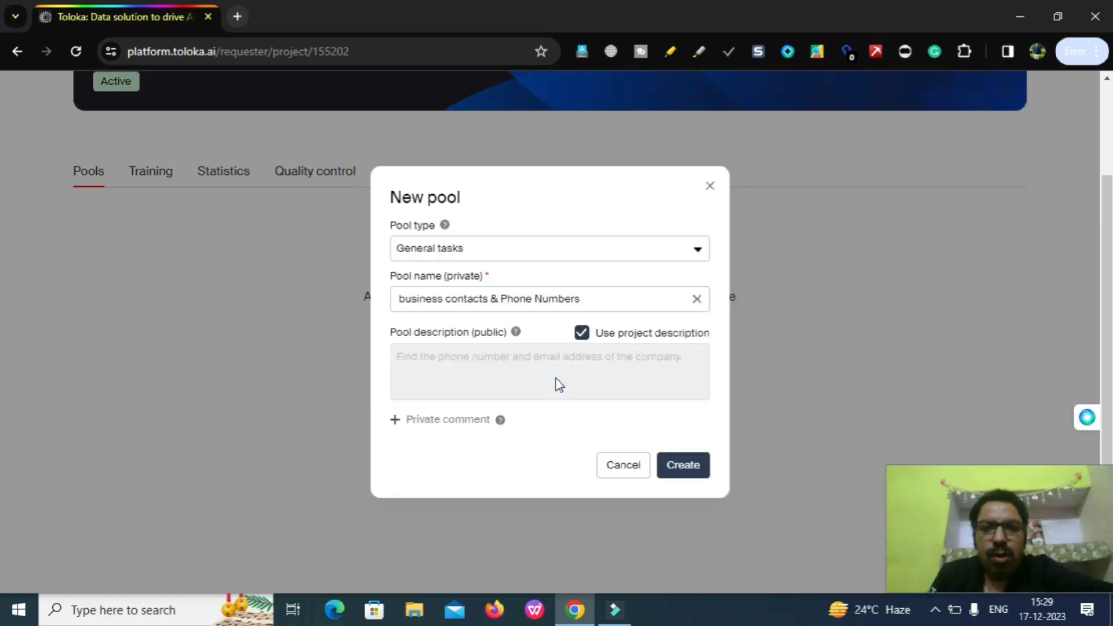
left_click_drag(385, 197, 493, 200)
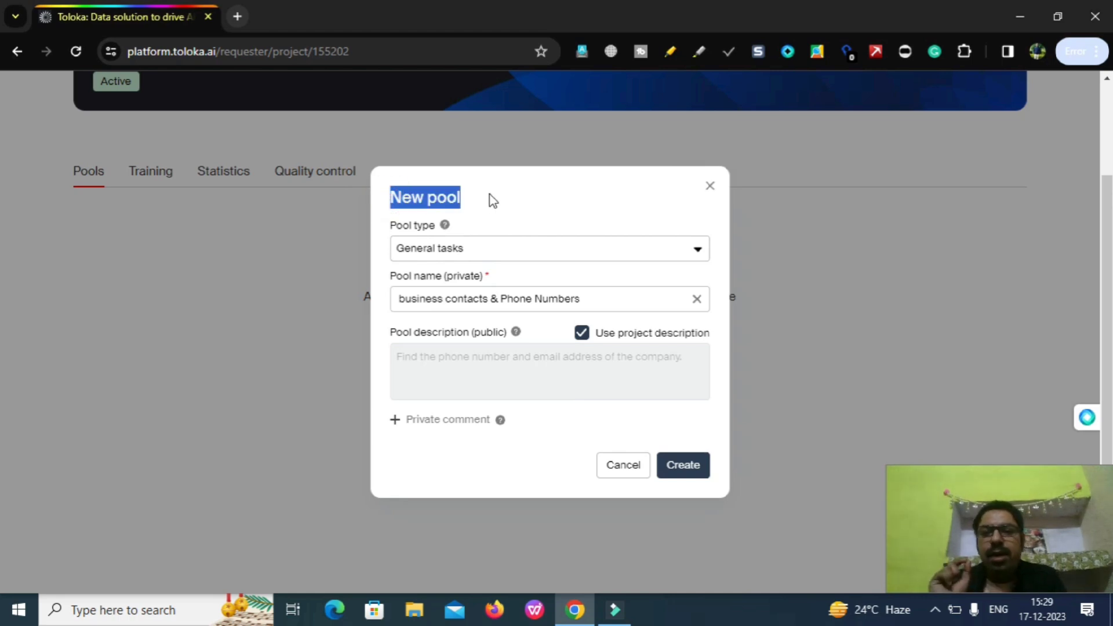
left_click(441, 252)
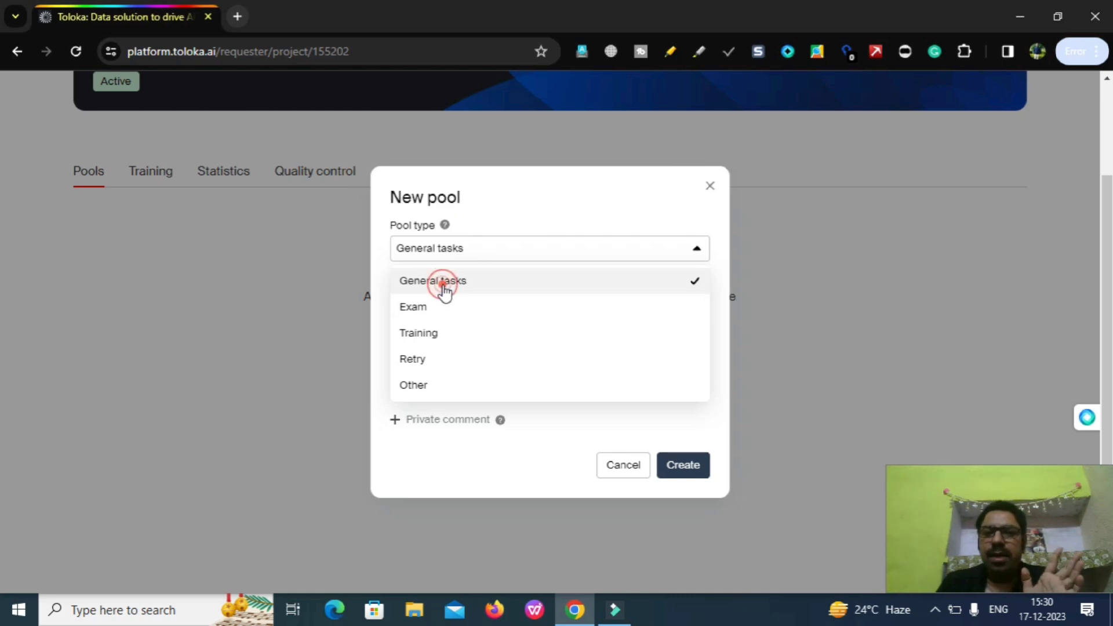
left_click(687, 473)
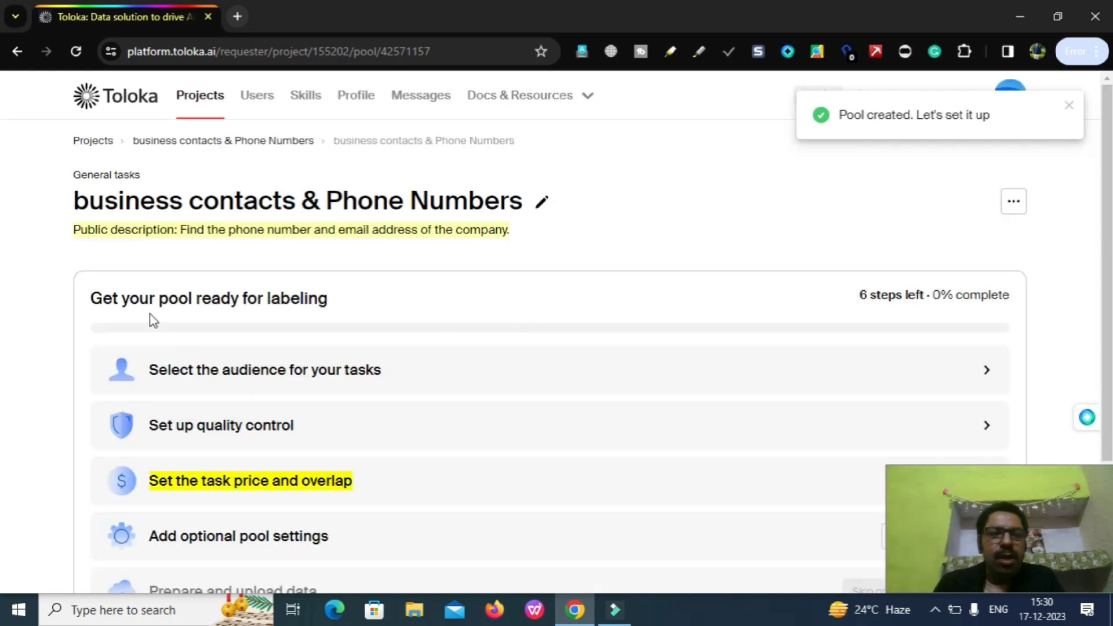
Step: Look over the pool's labeling setup checklist and open the audience selection for its tasks
triple_click(375, 301)
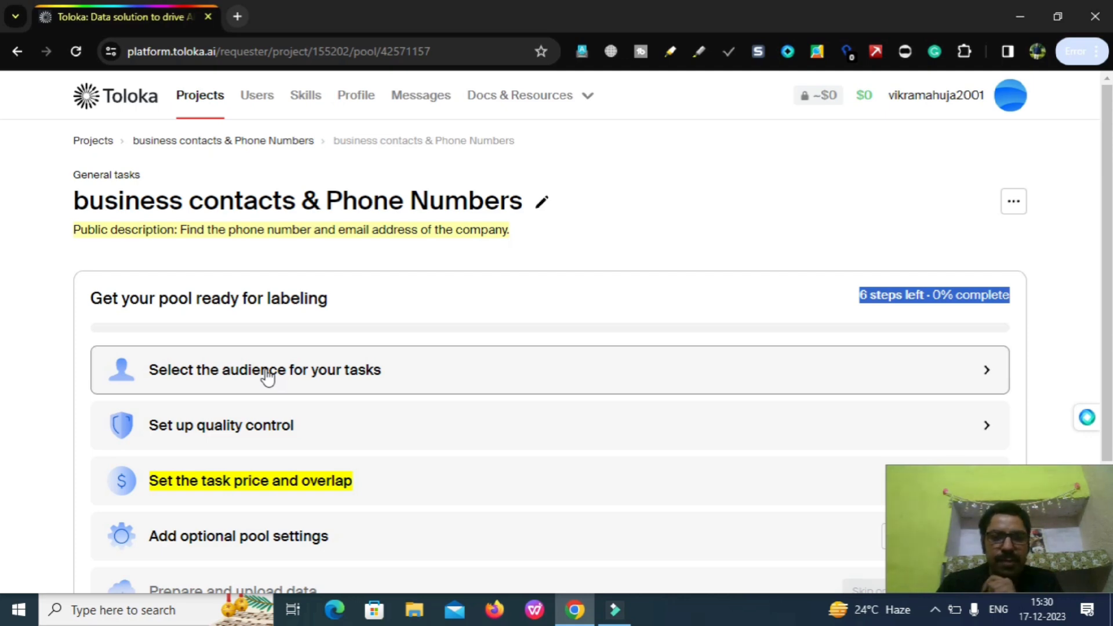
scroll(1, 250, "down", 1)
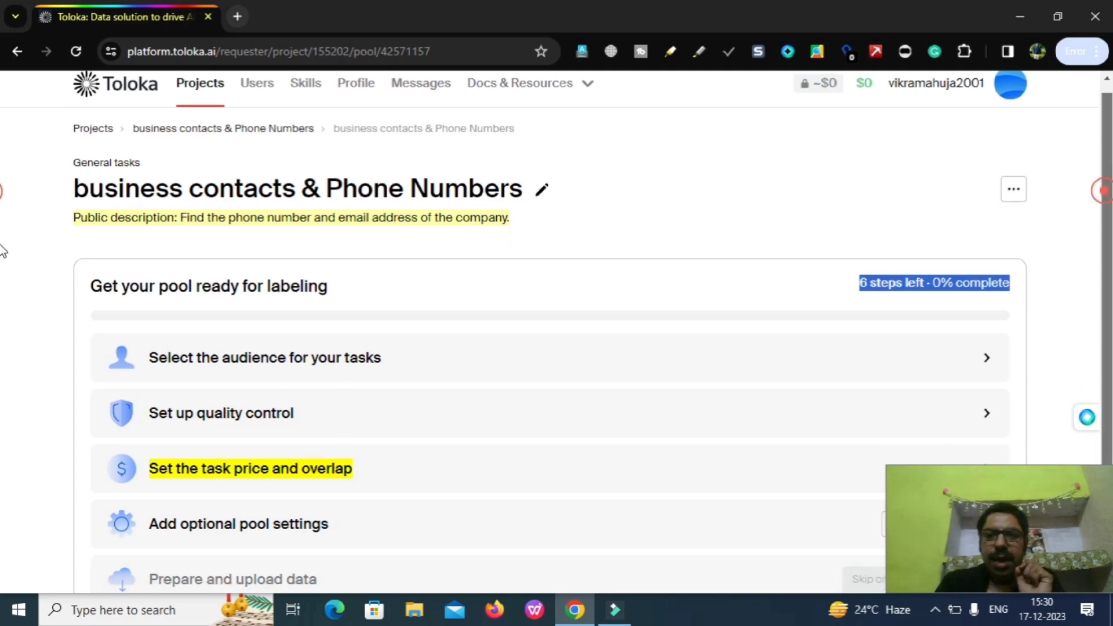
scroll(2, 251, "down", 2)
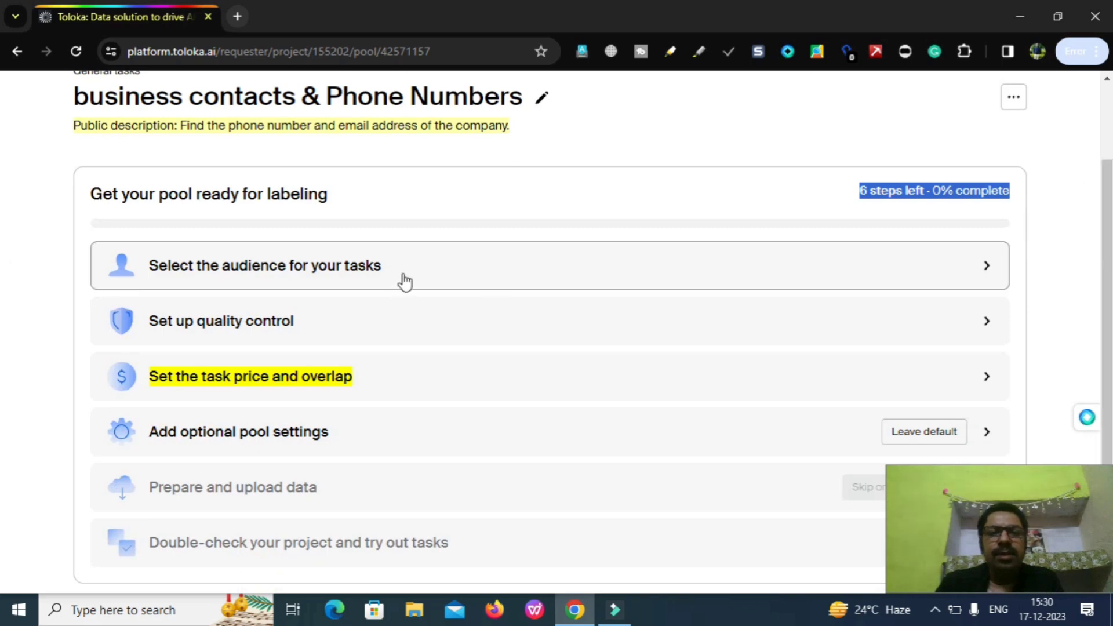
left_click(405, 282)
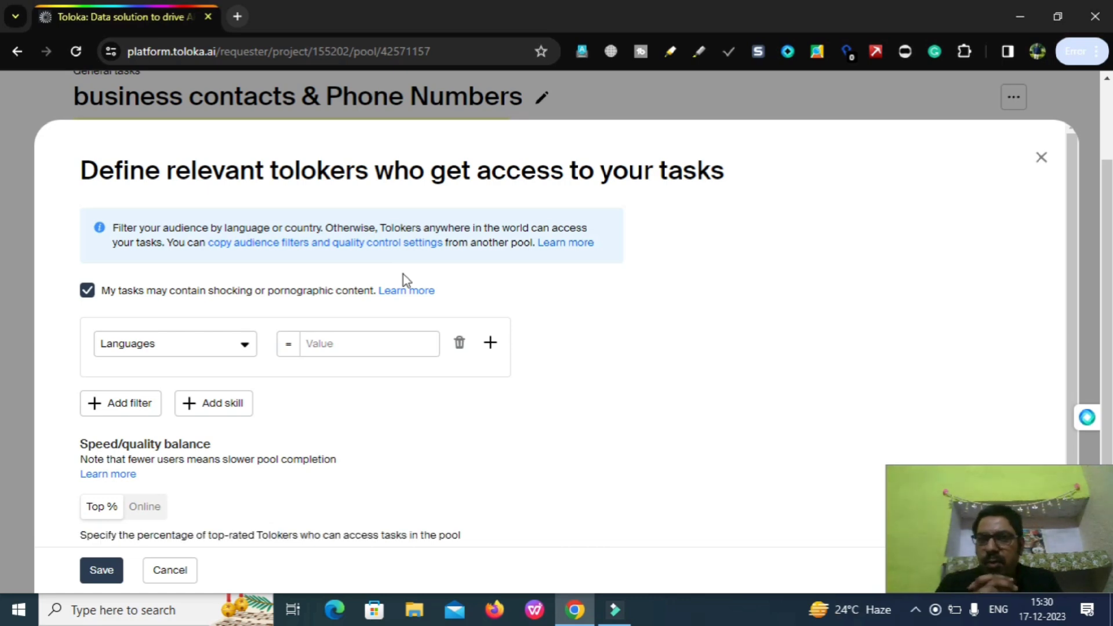
Step: Look through the available audience filter criteria and set the filter to Location instead of Languages
left_click(178, 351)
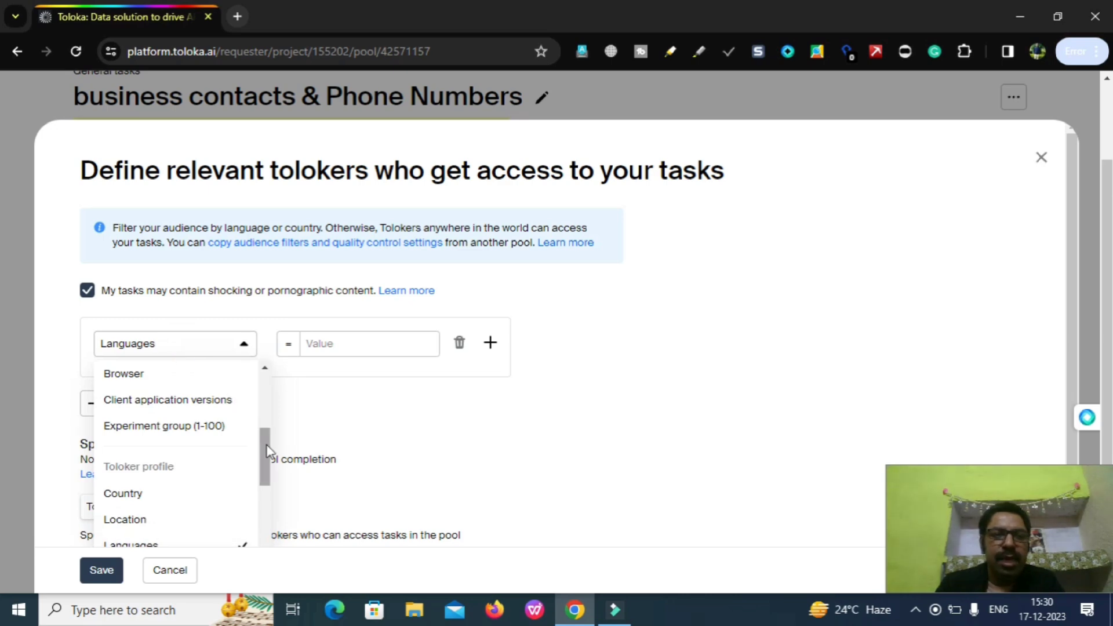
left_click_drag(267, 450, 256, 357)
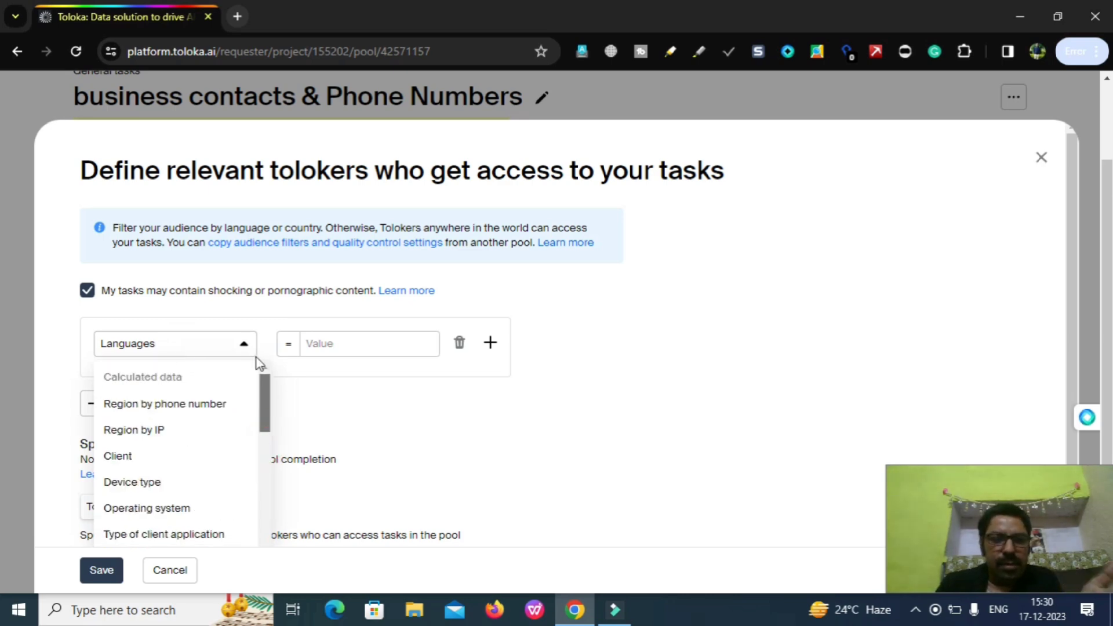
scroll(261, 394, "down", 1)
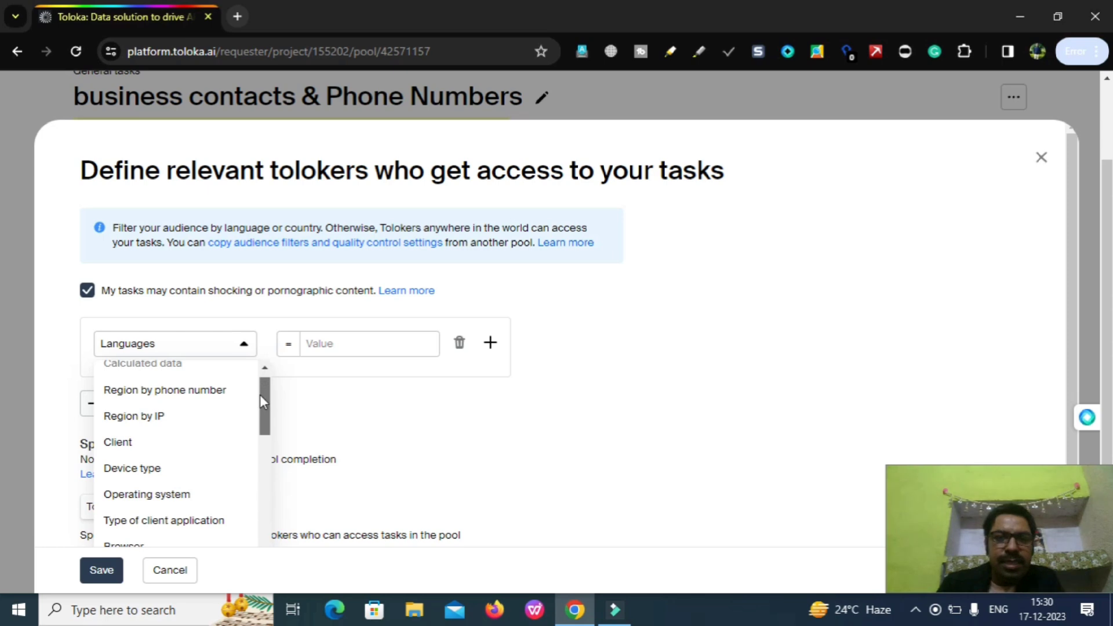
left_click_drag(260, 394, 262, 419)
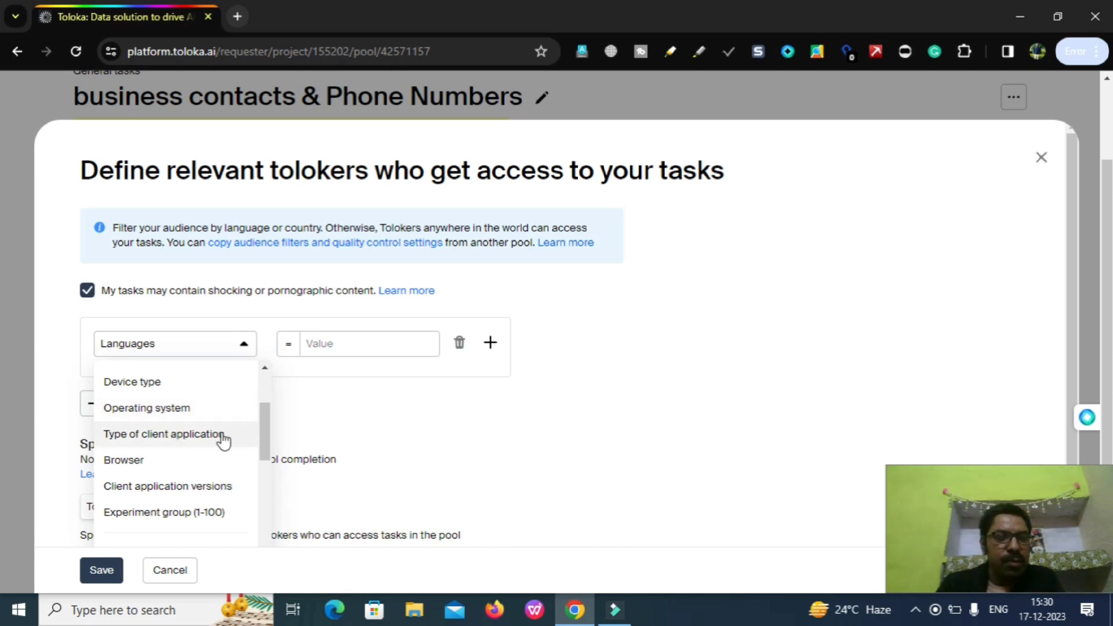
left_click_drag(266, 429, 263, 466)
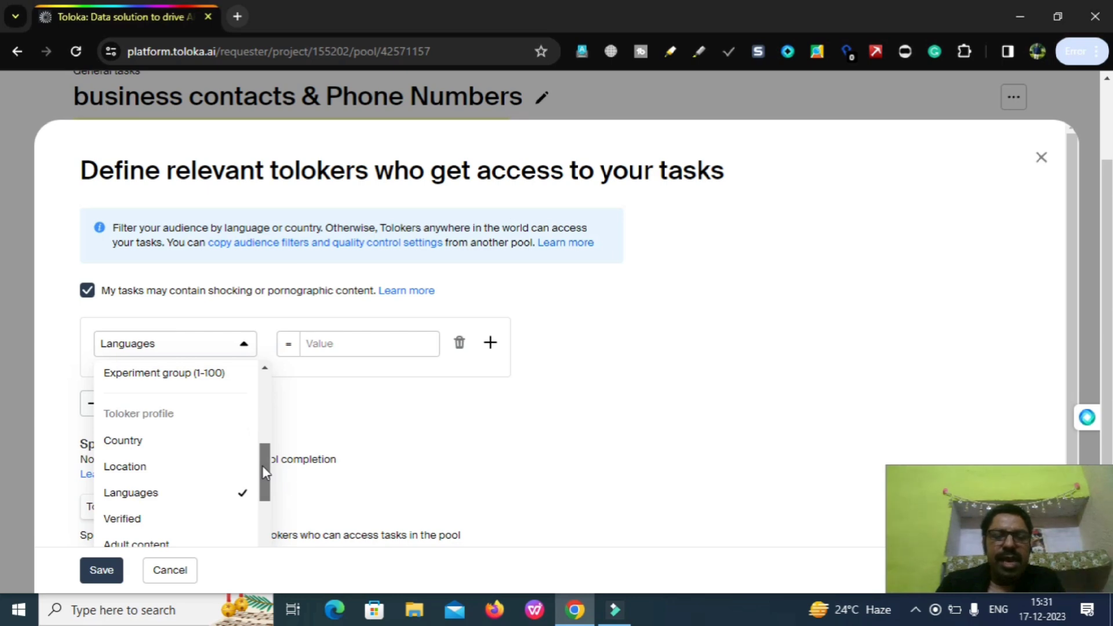
mouse_move(264, 473)
left_mouse_down()
mouse_move(267, 524)
mouse_move(270, 461)
left_mouse_up()
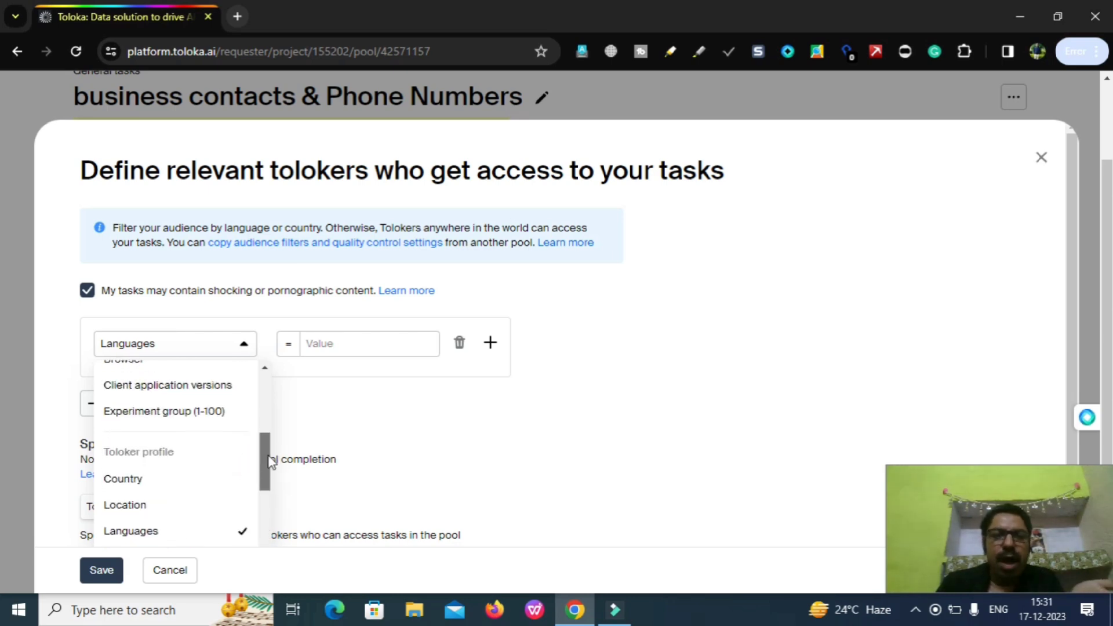
left_click(124, 505)
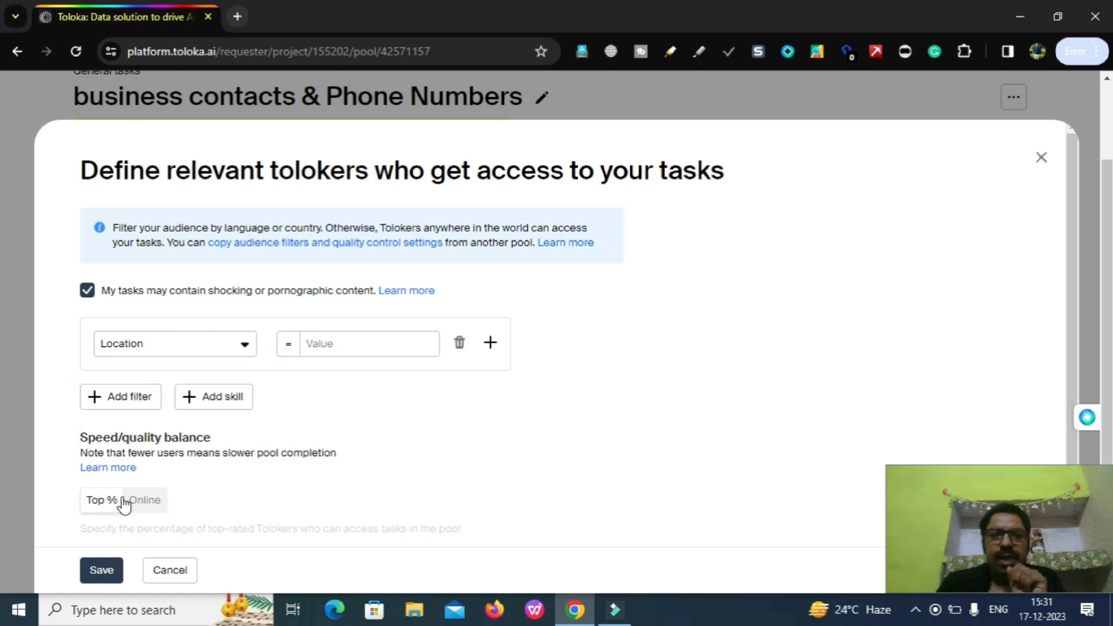
Step: Set the value of the Location audience filter to India
left_click(325, 342)
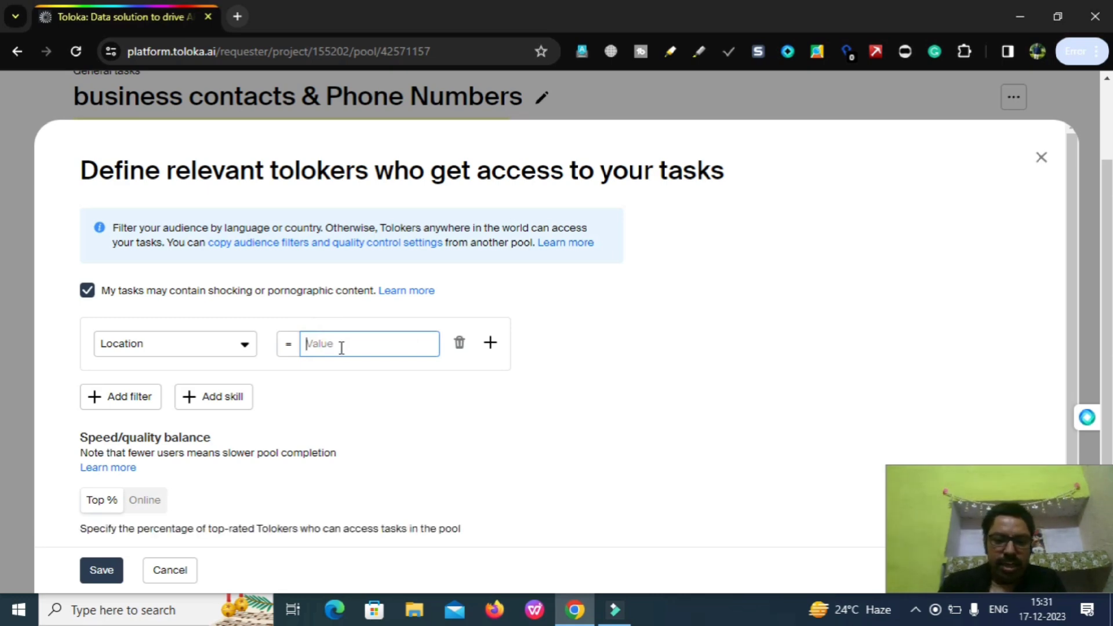
left_click(360, 342)
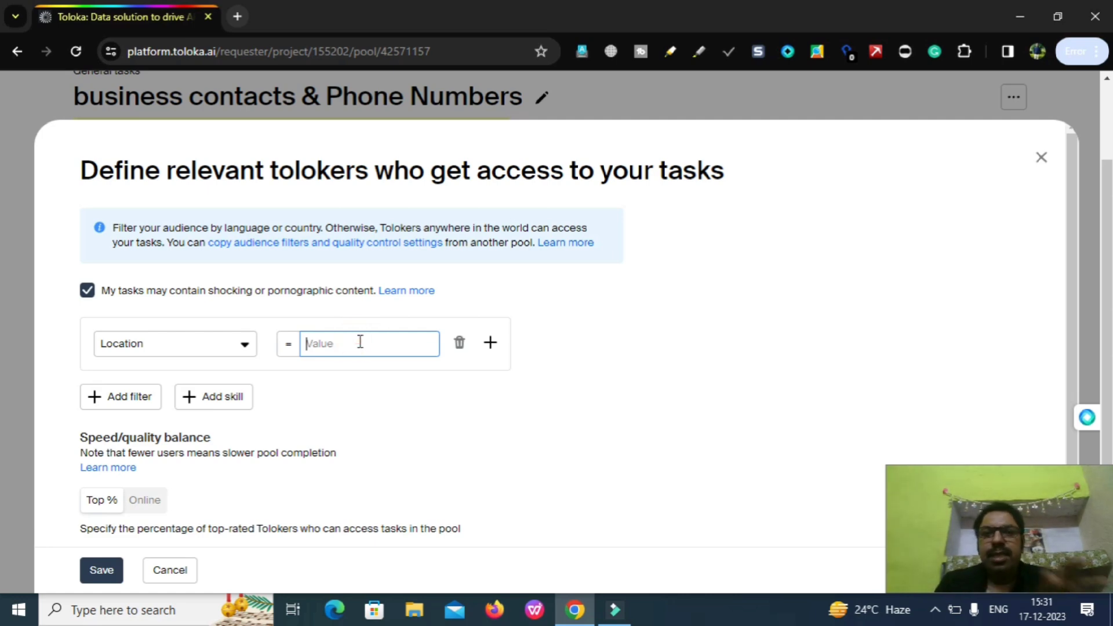
type("I")
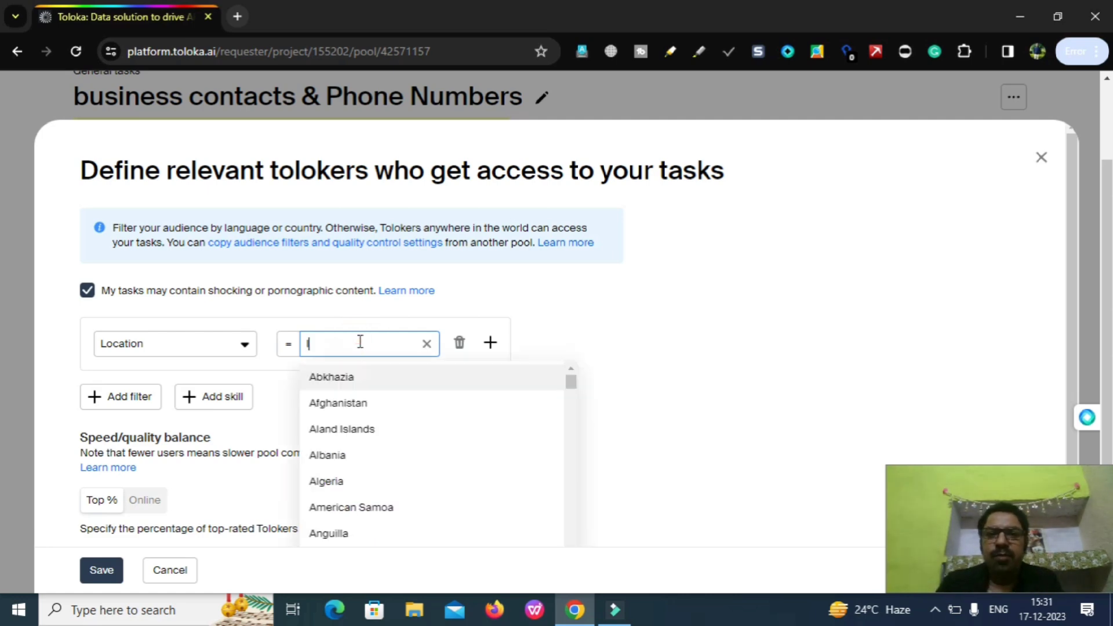
double_click(341, 346)
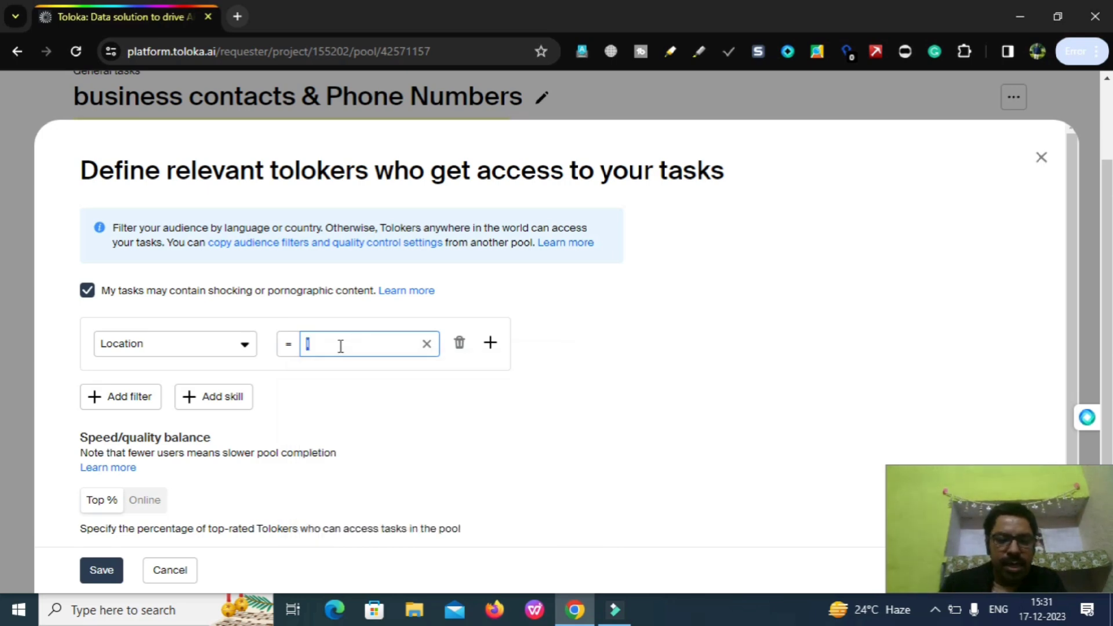
type("india")
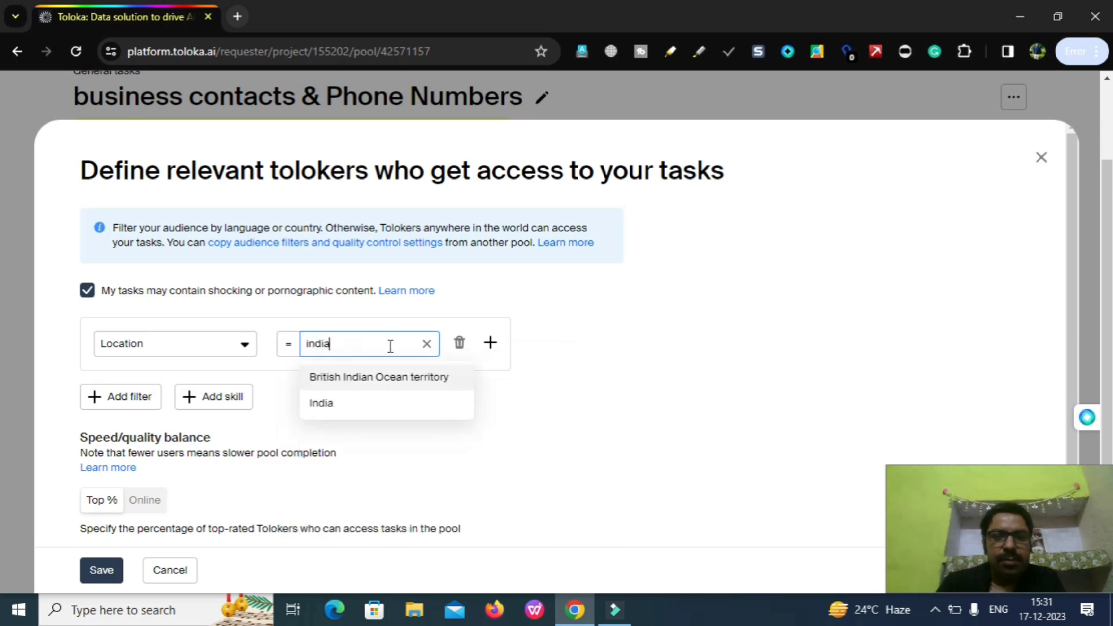
left_click(335, 409)
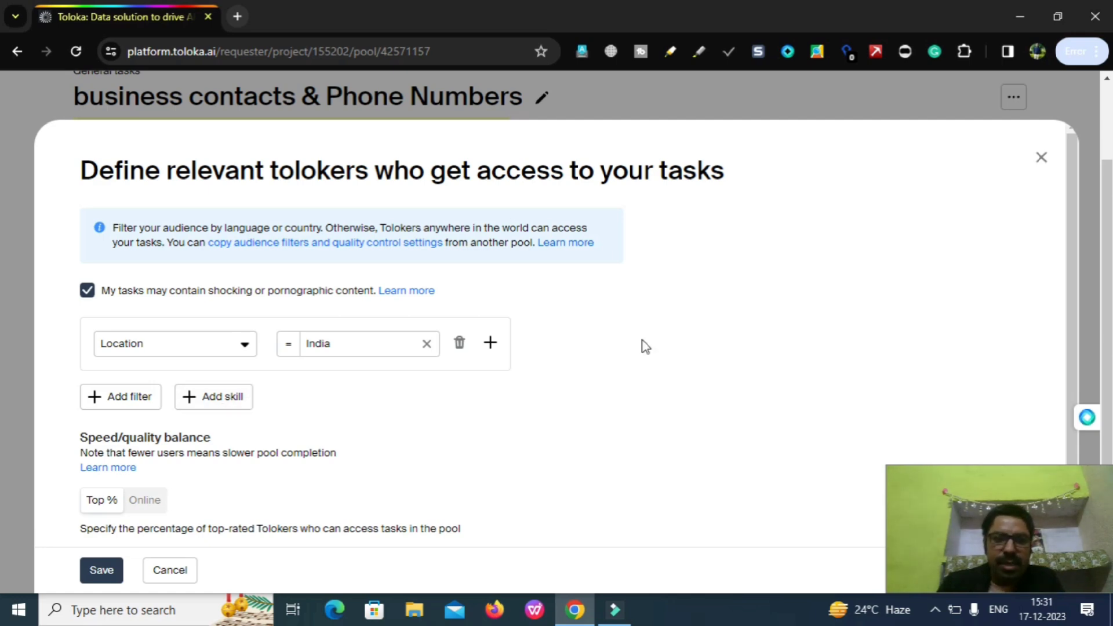
Step: Examine the Speed/quality balance section, including the percentage of top-rated Tolokers selected and the number of Tolokers available
scroll(1084, 215, "down", 2)
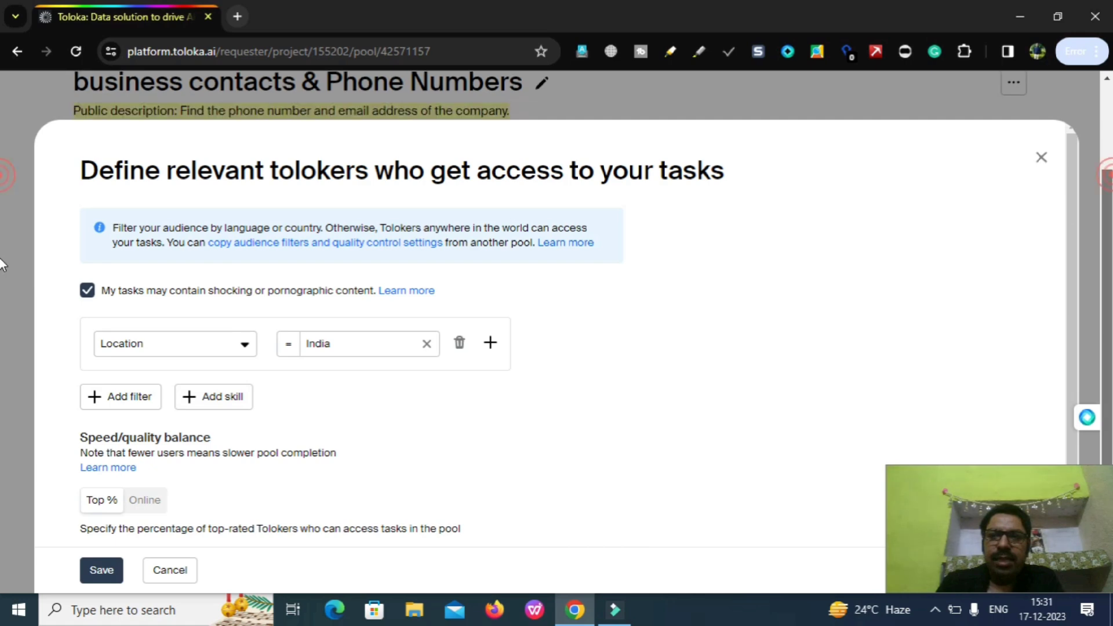
left_click(1066, 335)
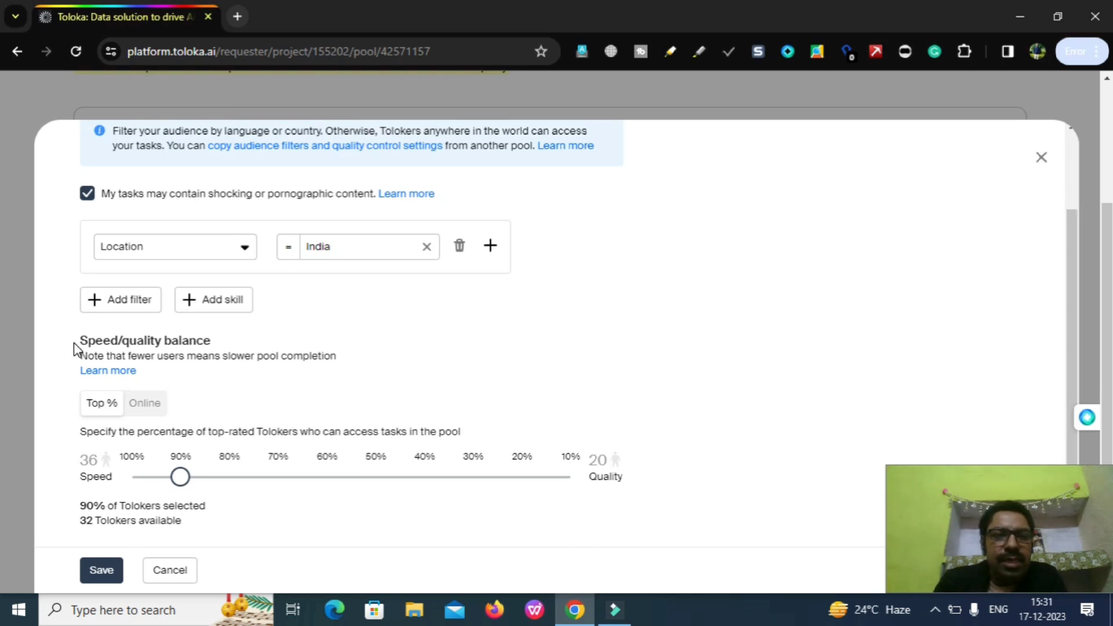
left_click_drag(73, 343, 223, 333)
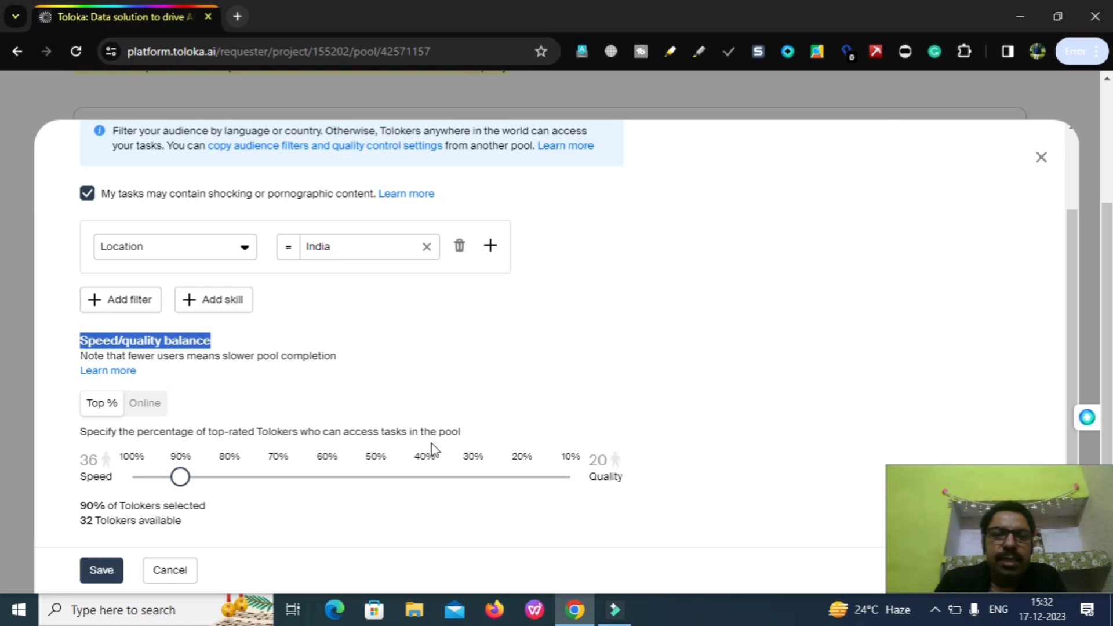
left_click_drag(482, 434, 84, 434)
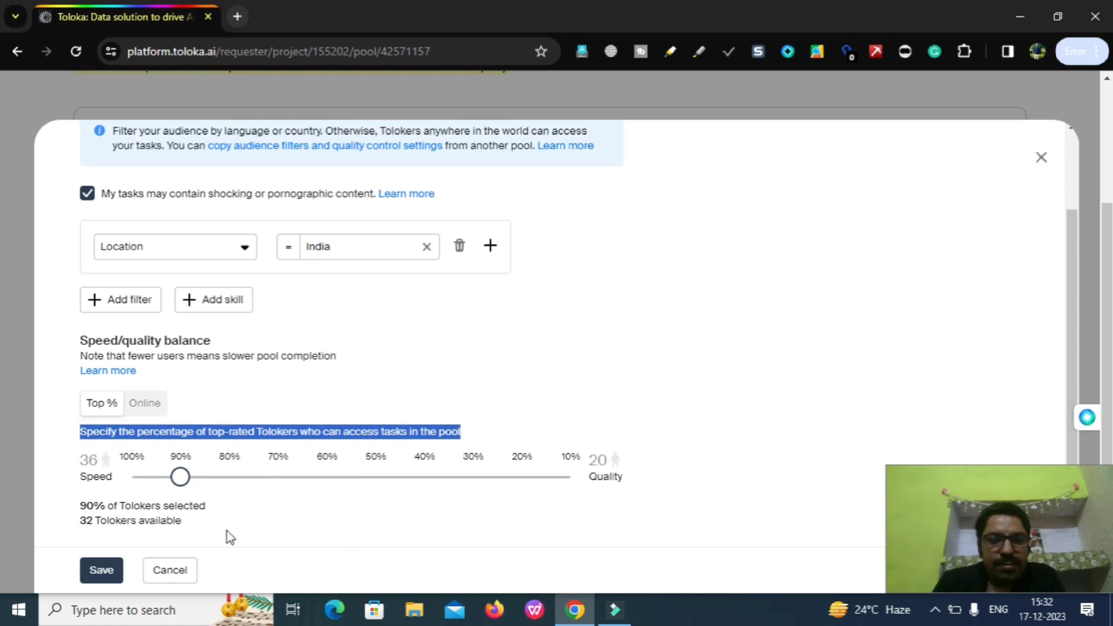
left_click_drag(78, 516, 236, 491)
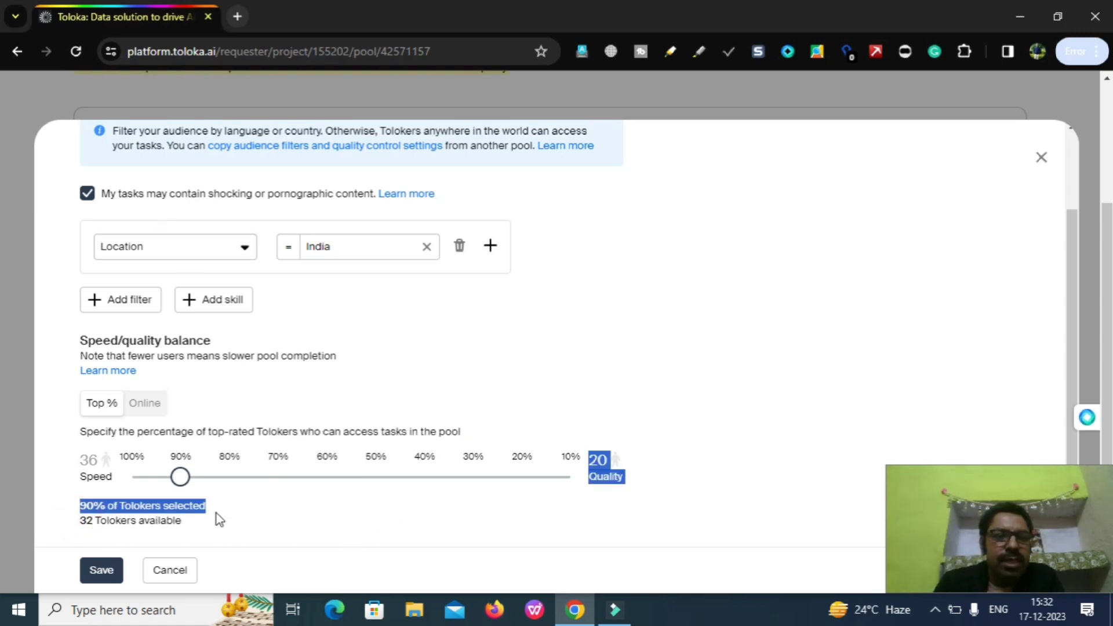
left_click_drag(198, 525, 74, 523)
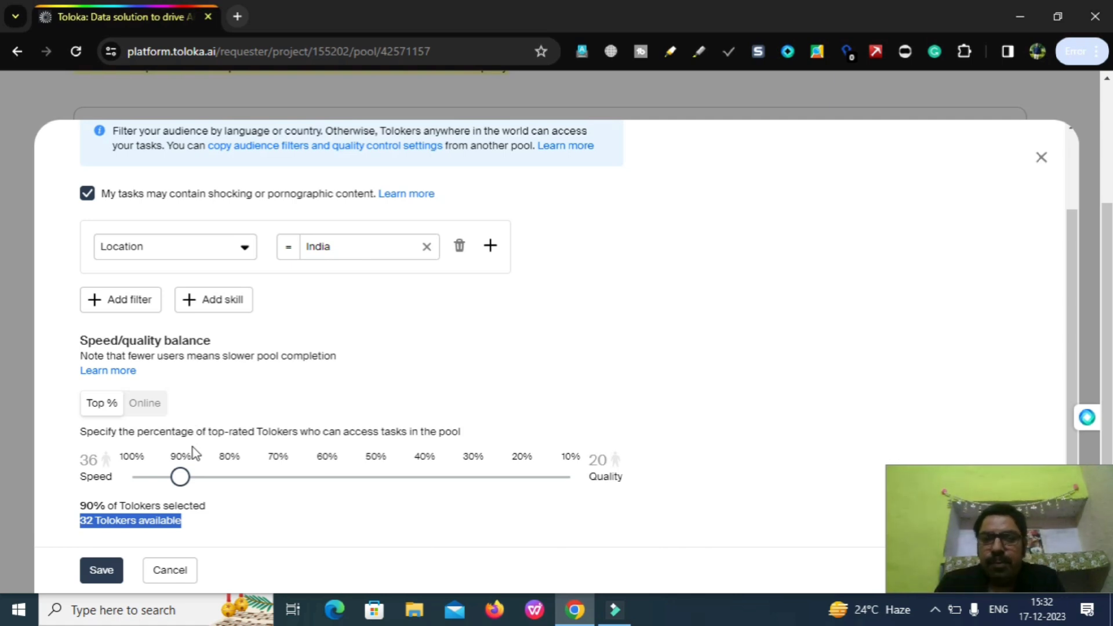
Step: Try Languages as the audience filter criterion, and settle on Country in place of Location
left_click(183, 256)
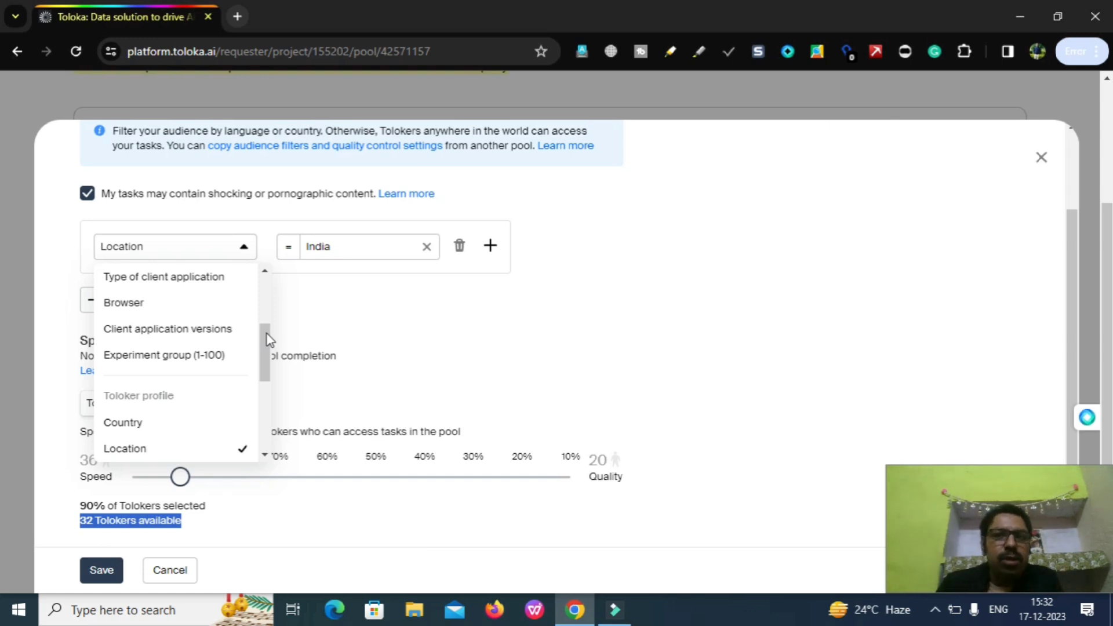
left_click_drag(267, 333, 266, 369)
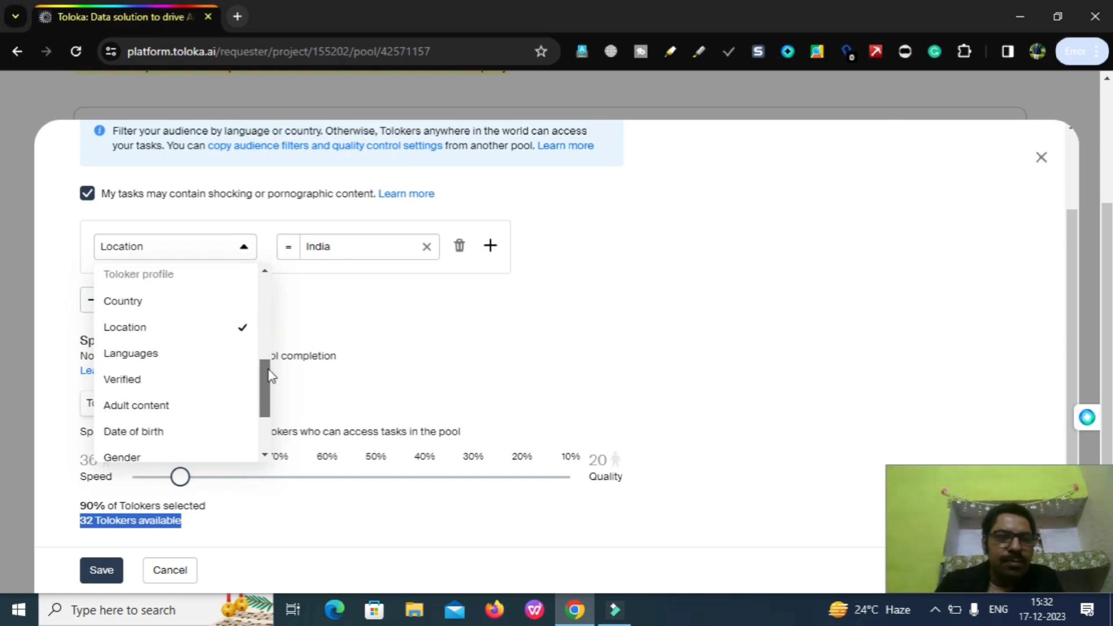
left_click(144, 355)
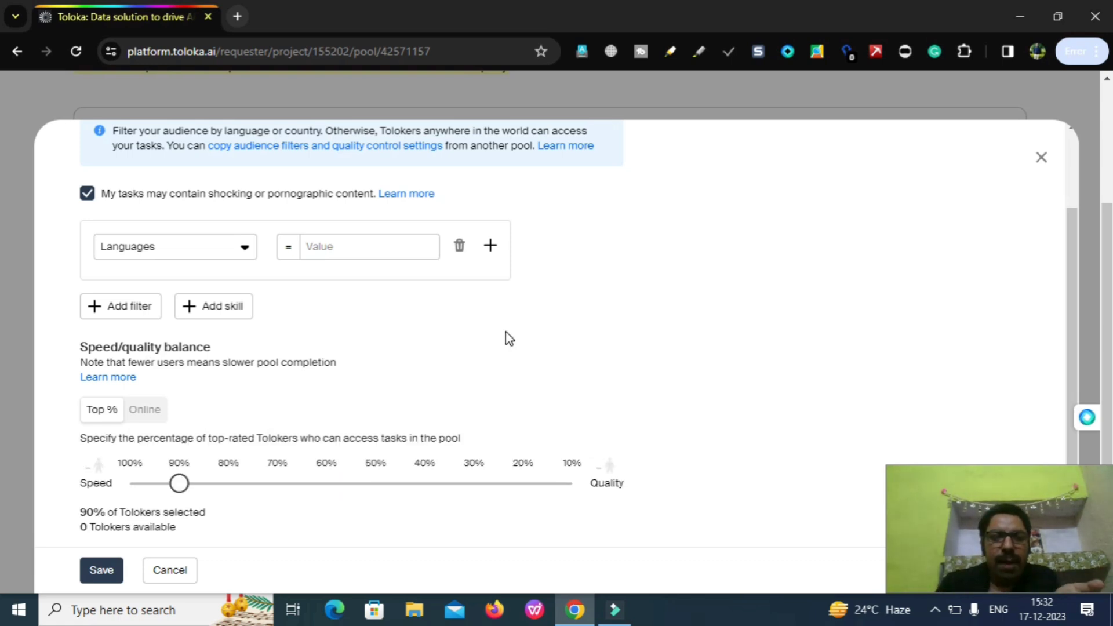
left_click(210, 260)
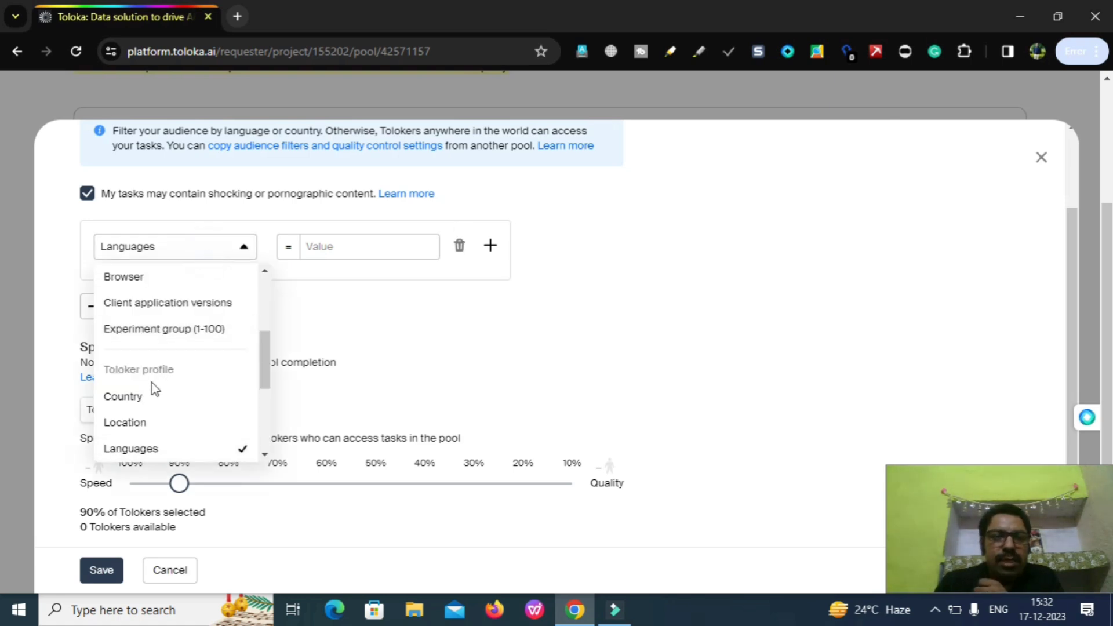
left_click(141, 397)
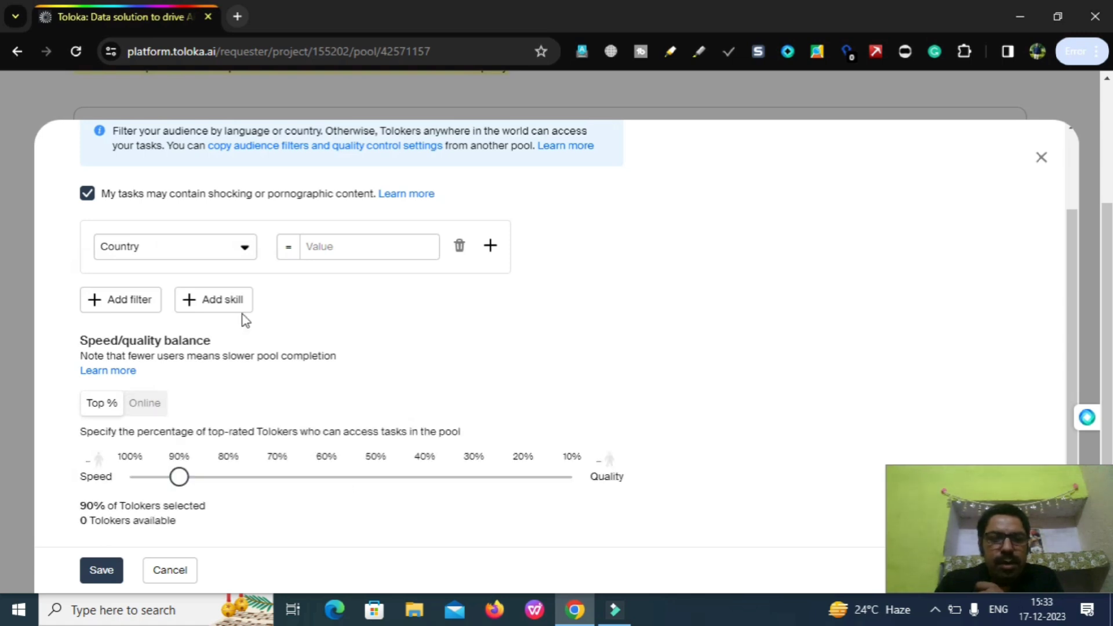
Step: Set the Country audience filter to India and save the audience settings for the pool
left_click(328, 239)
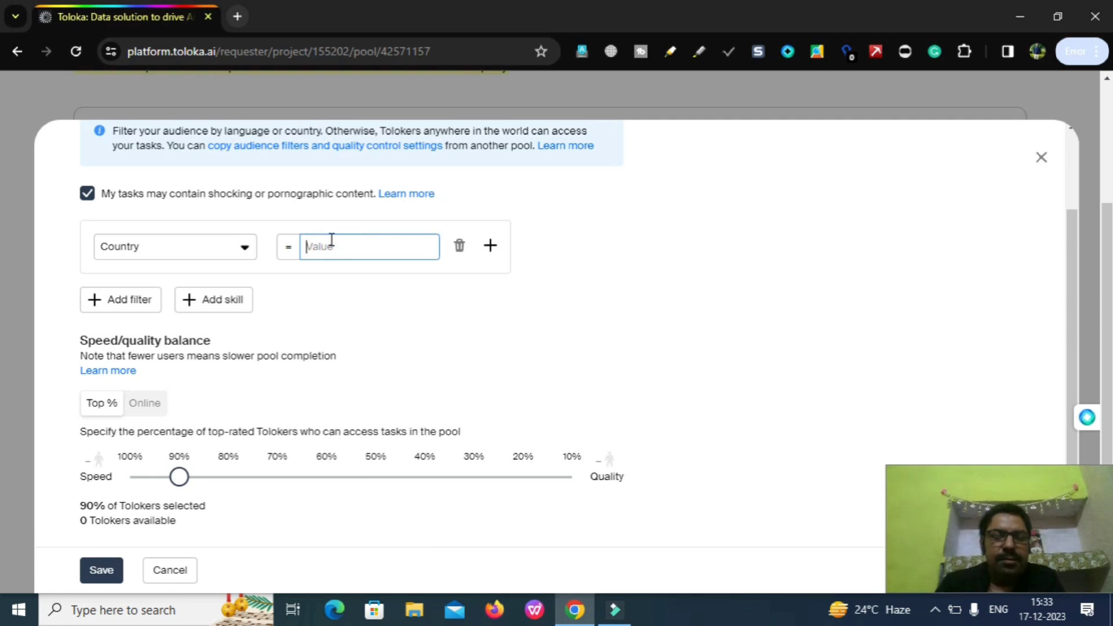
type("India")
left_click(351, 306)
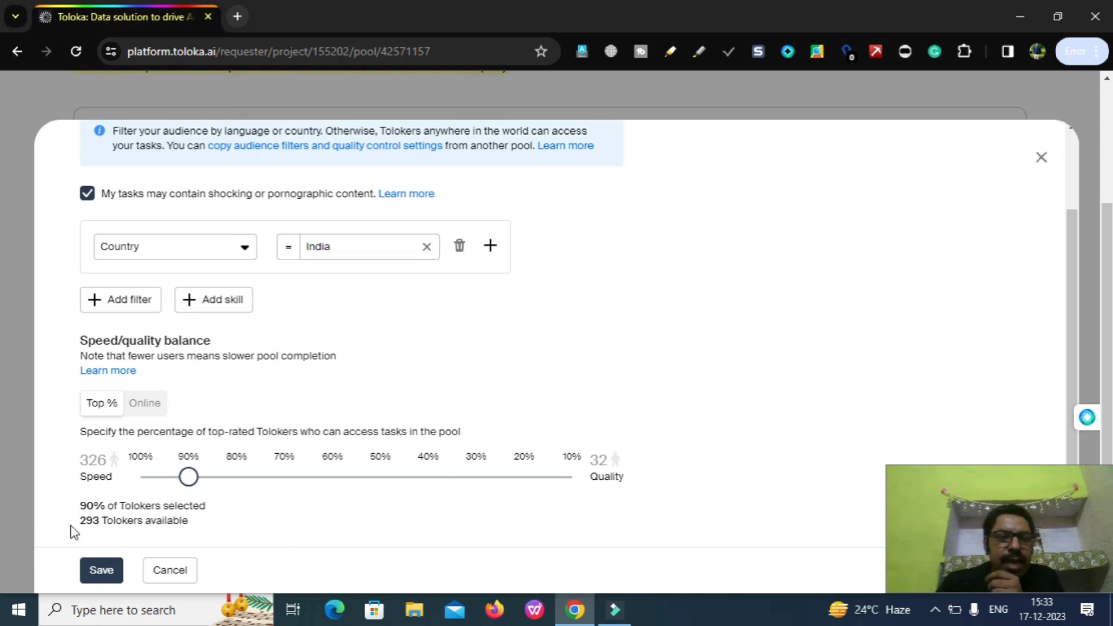
left_click_drag(69, 522, 255, 523)
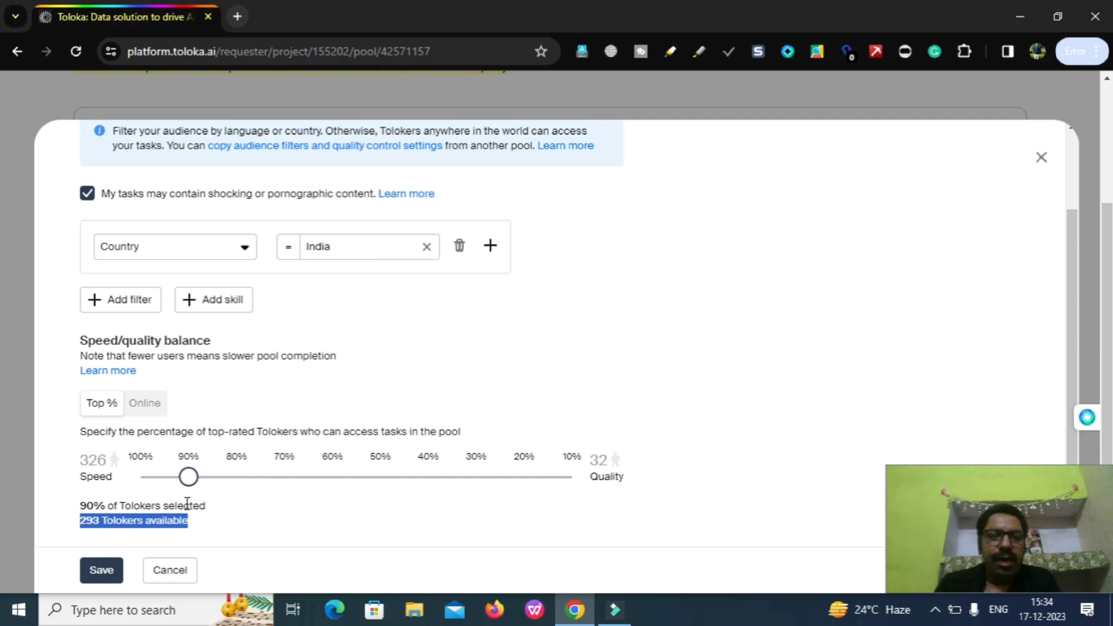
left_click(106, 568)
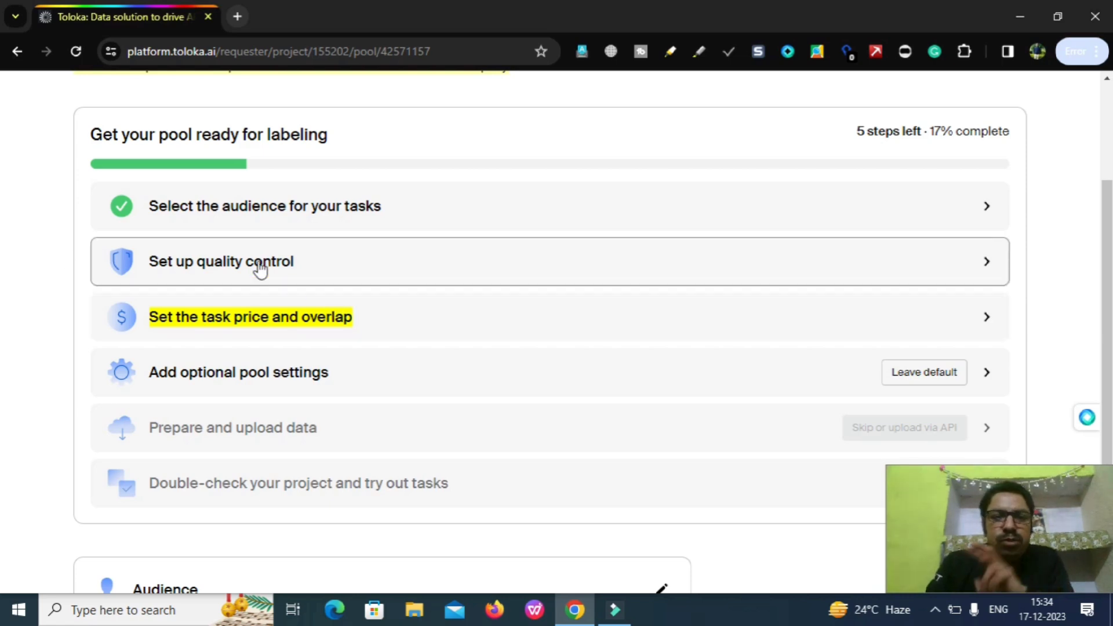
Step: Review the fast responses rule in the pool's quality control setup and save the quality rules with their preset values
left_click(281, 270)
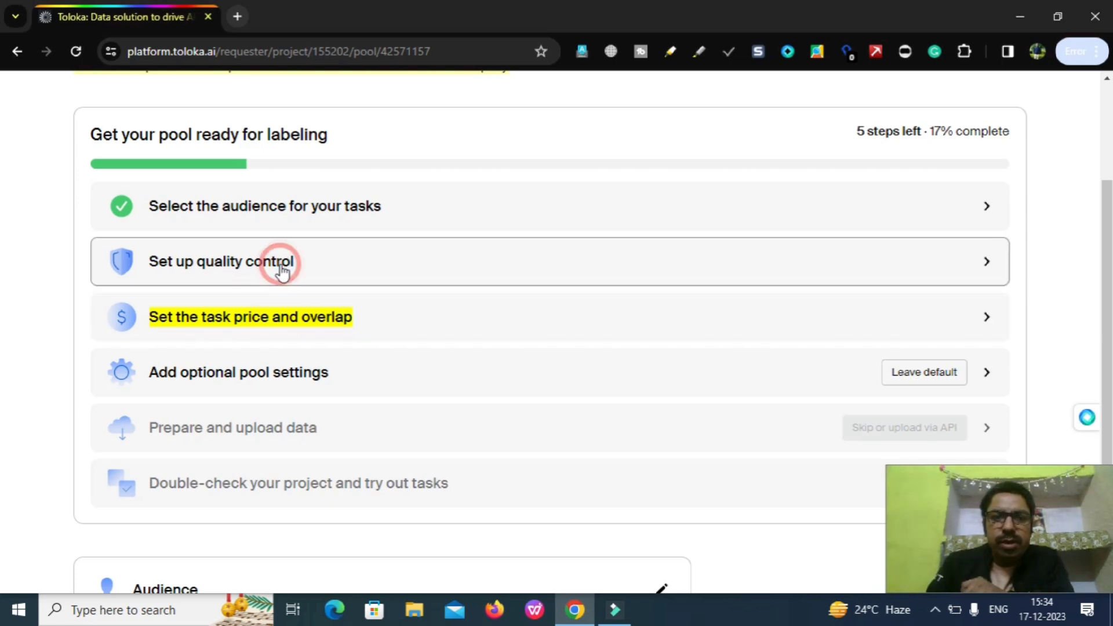
left_click(1000, 262)
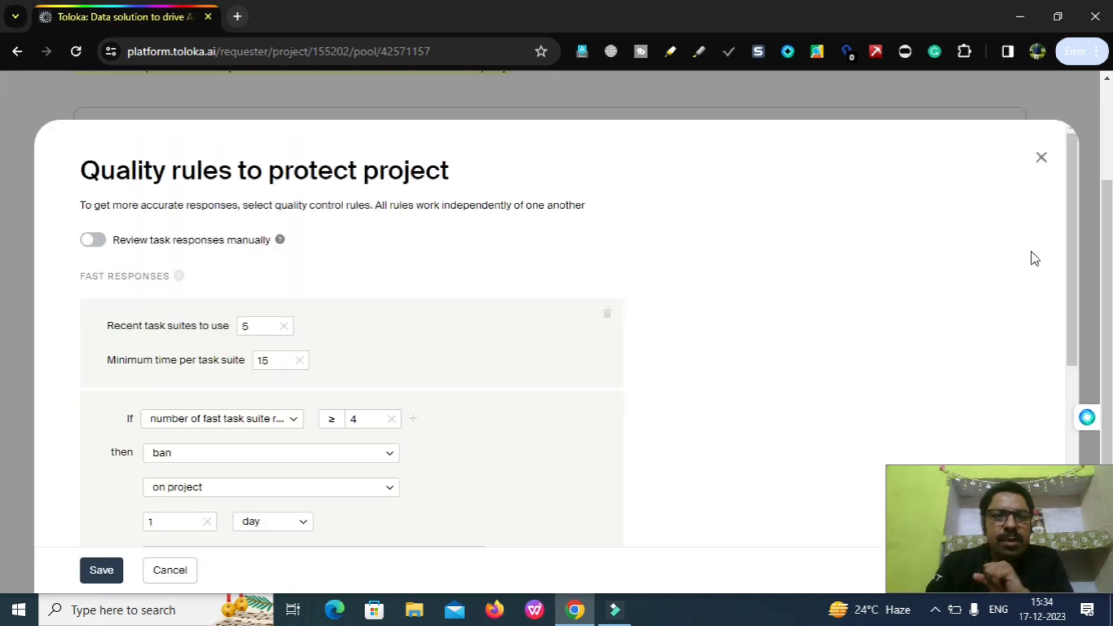
left_click_drag(1068, 184, 1073, 219)
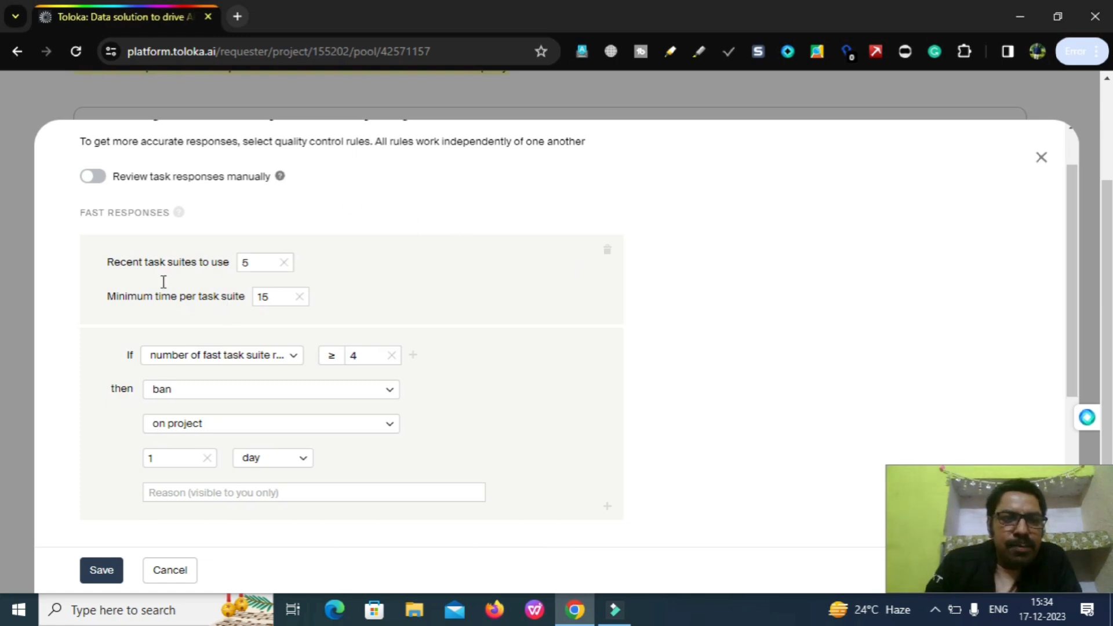
left_click_drag(92, 267, 230, 263)
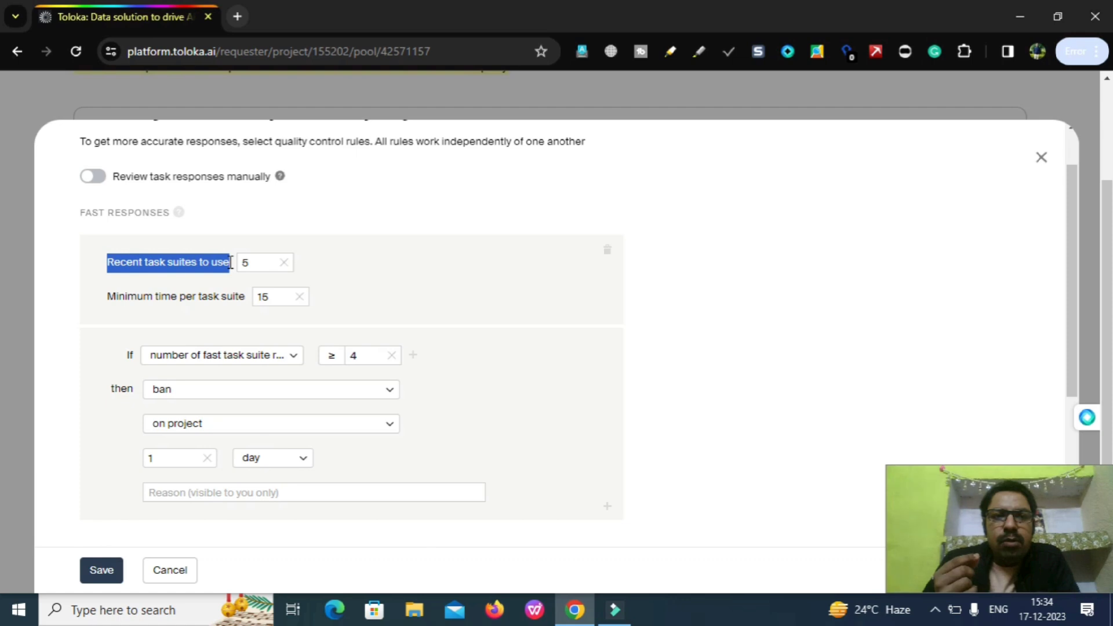
left_click(262, 266)
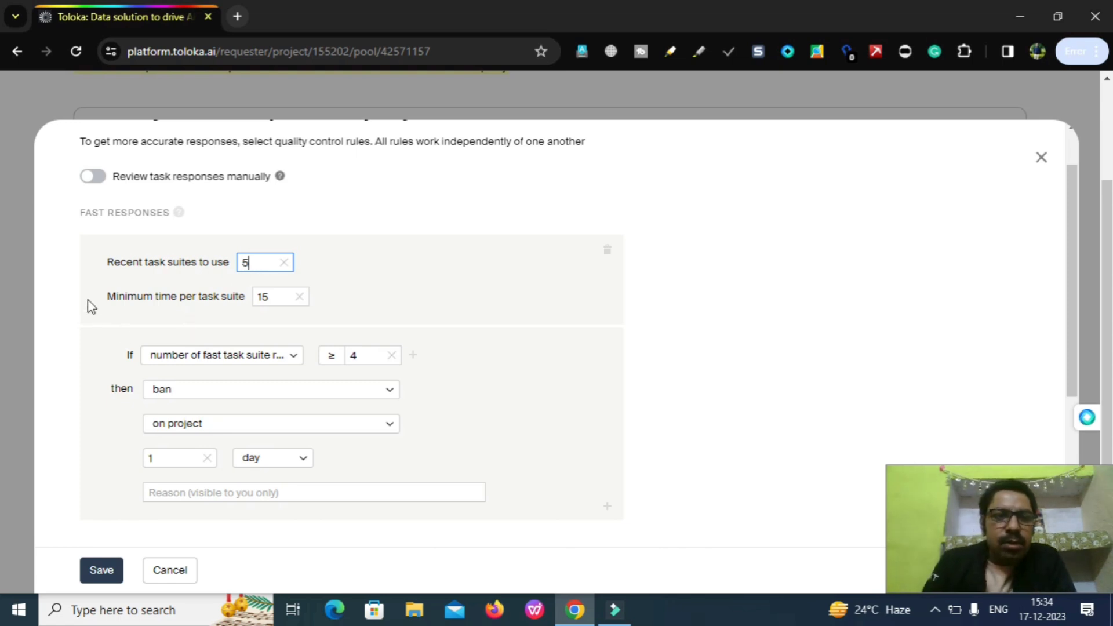
left_click_drag(107, 296, 253, 294)
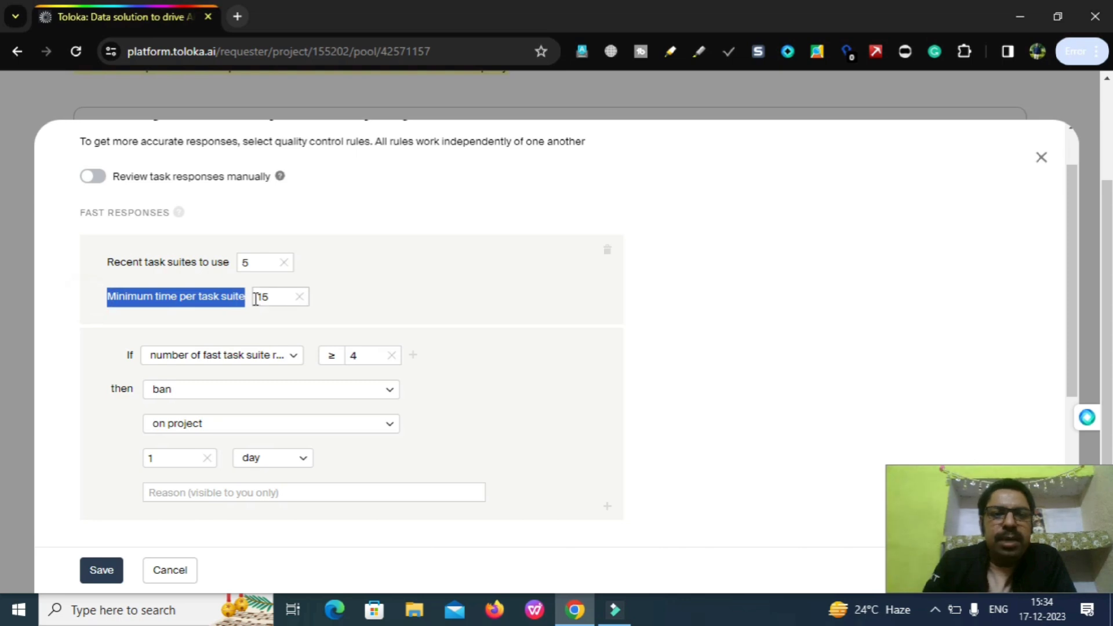
left_click(353, 288)
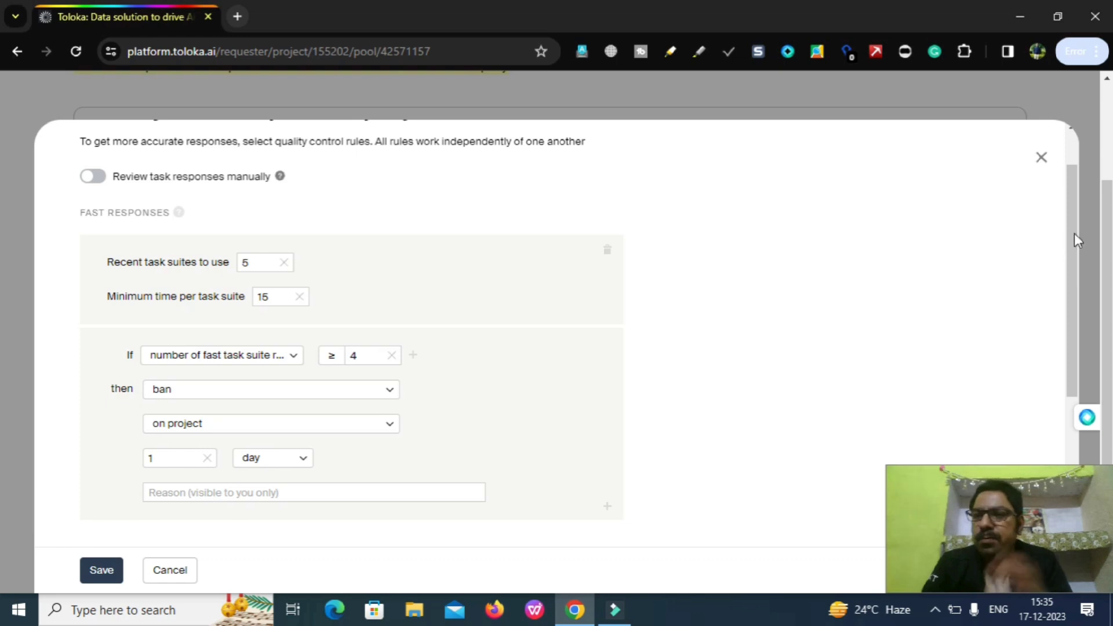
left_click_drag(1074, 239, 1077, 310)
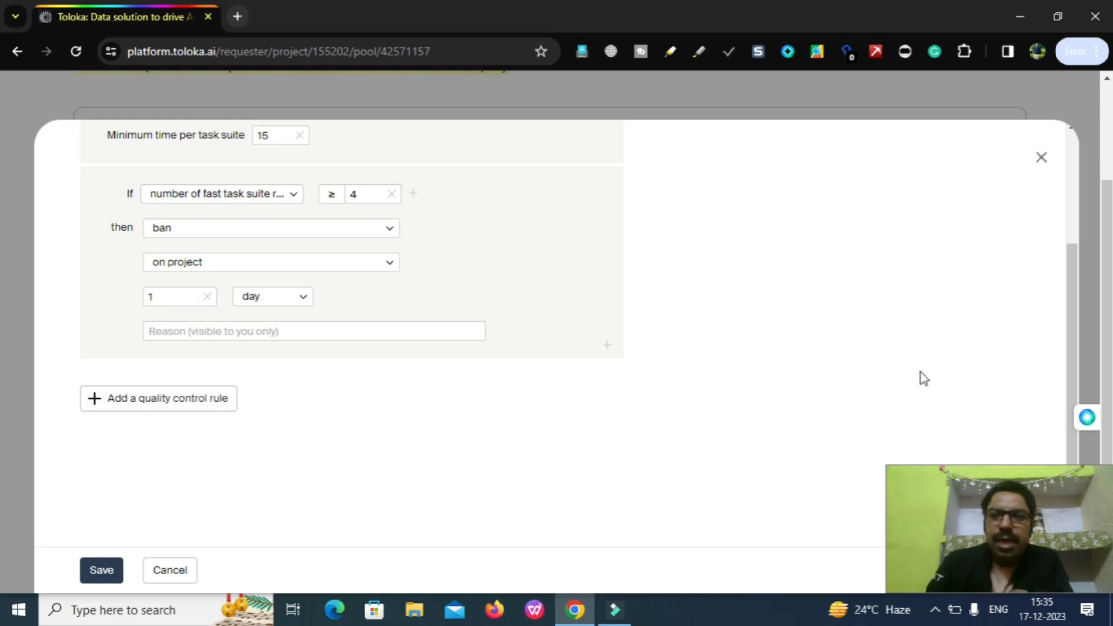
left_click_drag(1073, 256, 1070, 198)
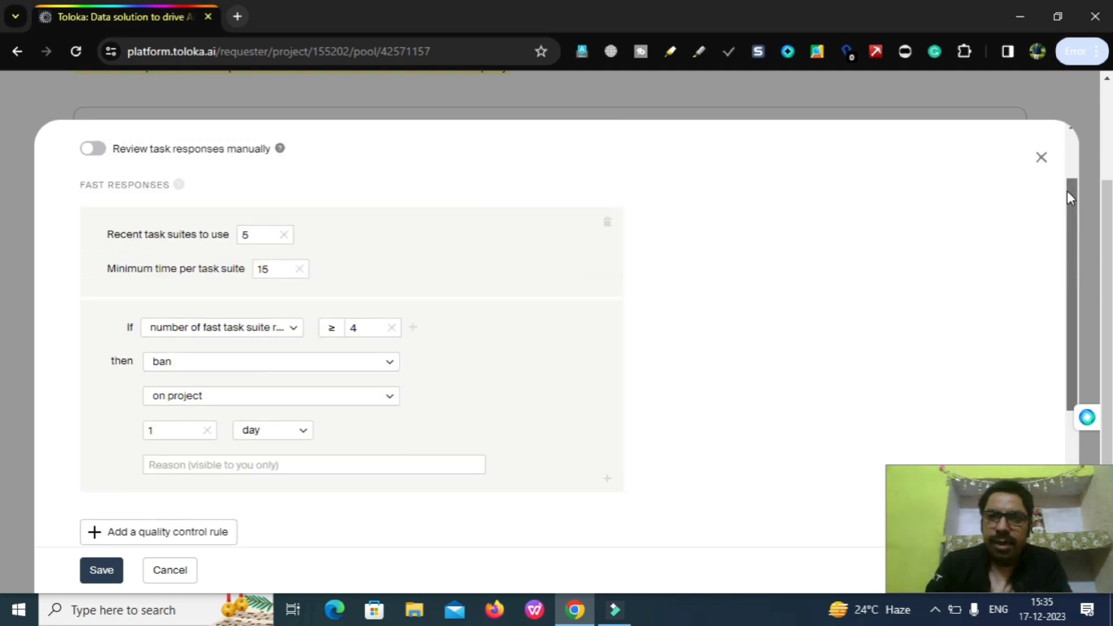
left_click(114, 571)
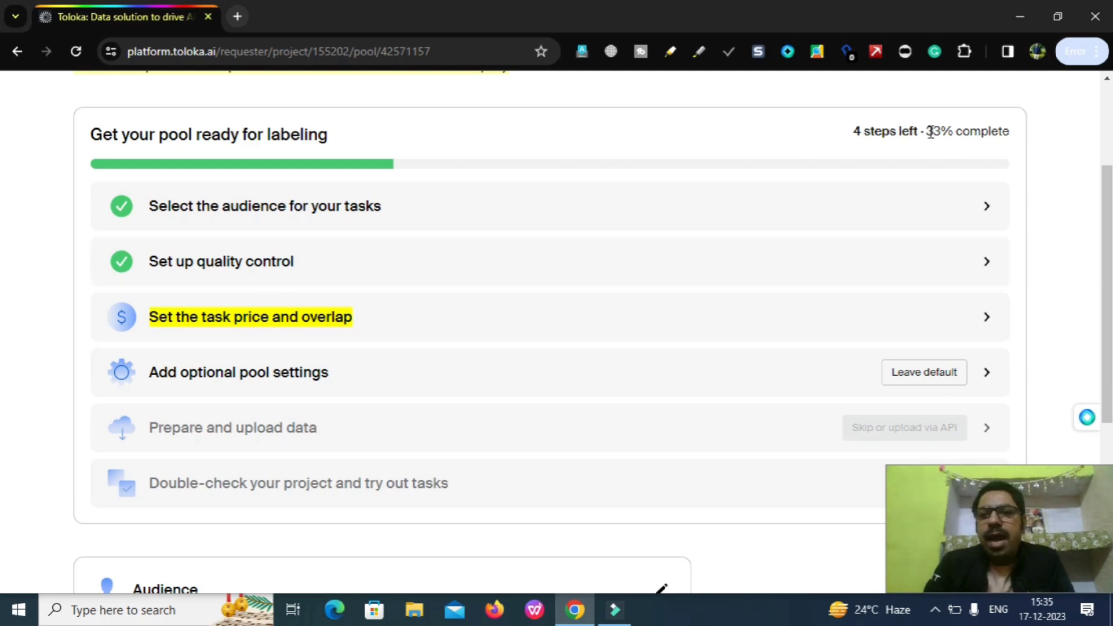
Step: Review the task price and overlap recommendations, and save the preset $0.041 per task suite with 3 Tolokers per task
left_click_drag(930, 132, 1013, 129)
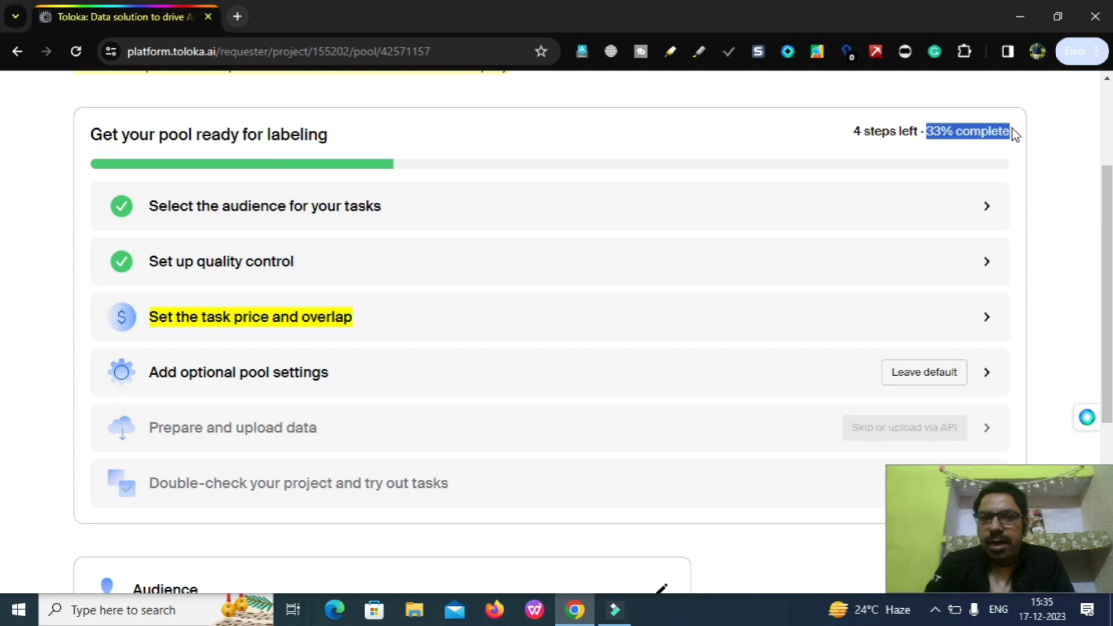
left_click(224, 329)
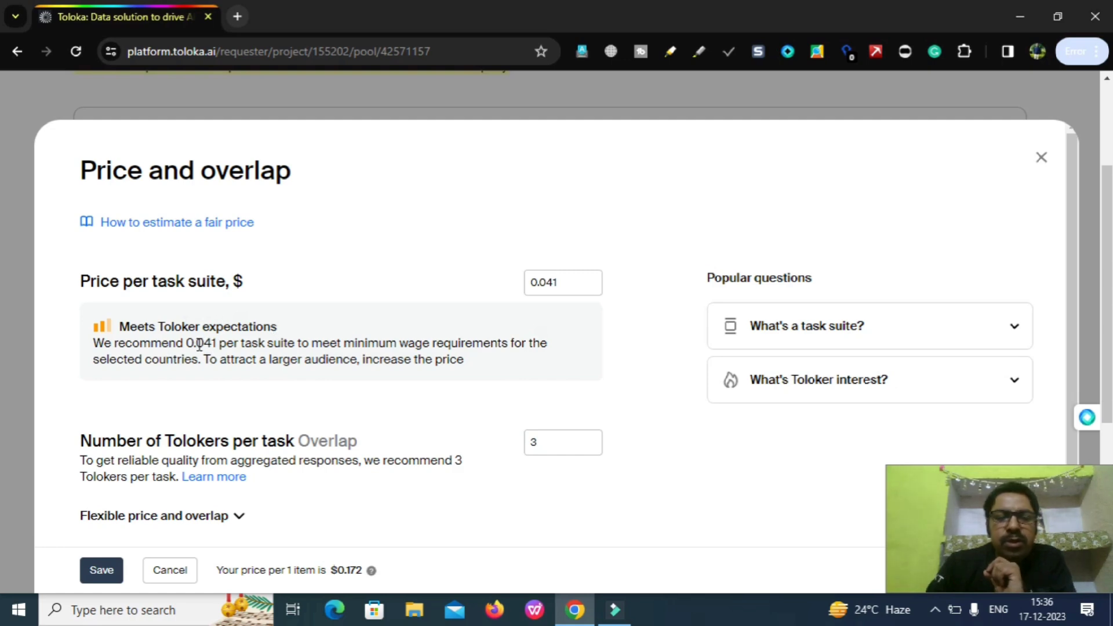
left_click_drag(244, 342, 422, 342)
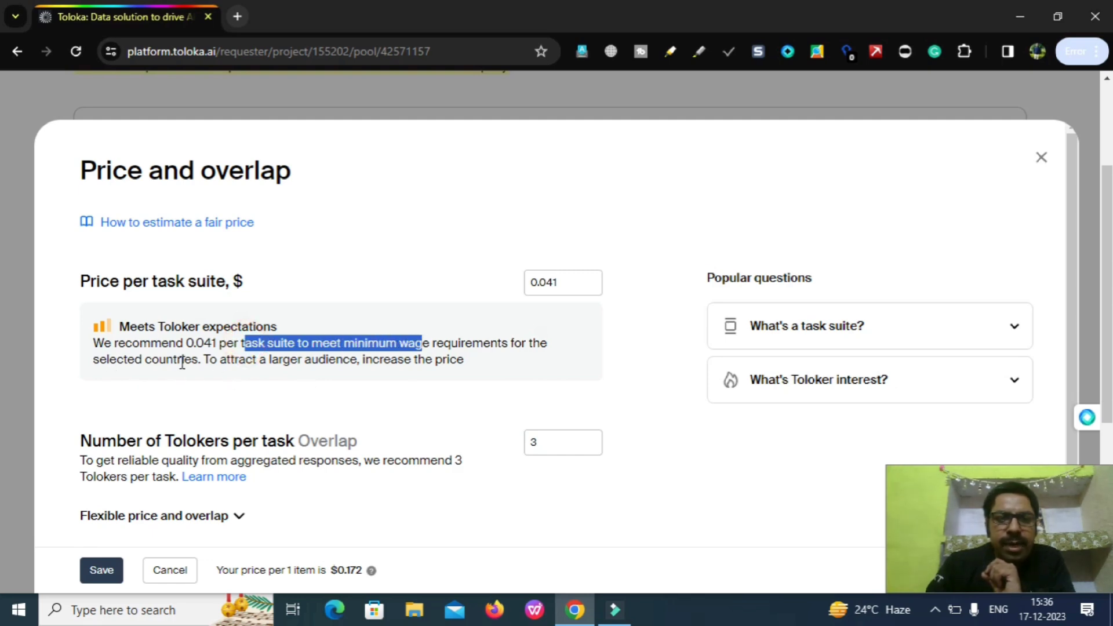
left_click_drag(317, 360, 372, 361)
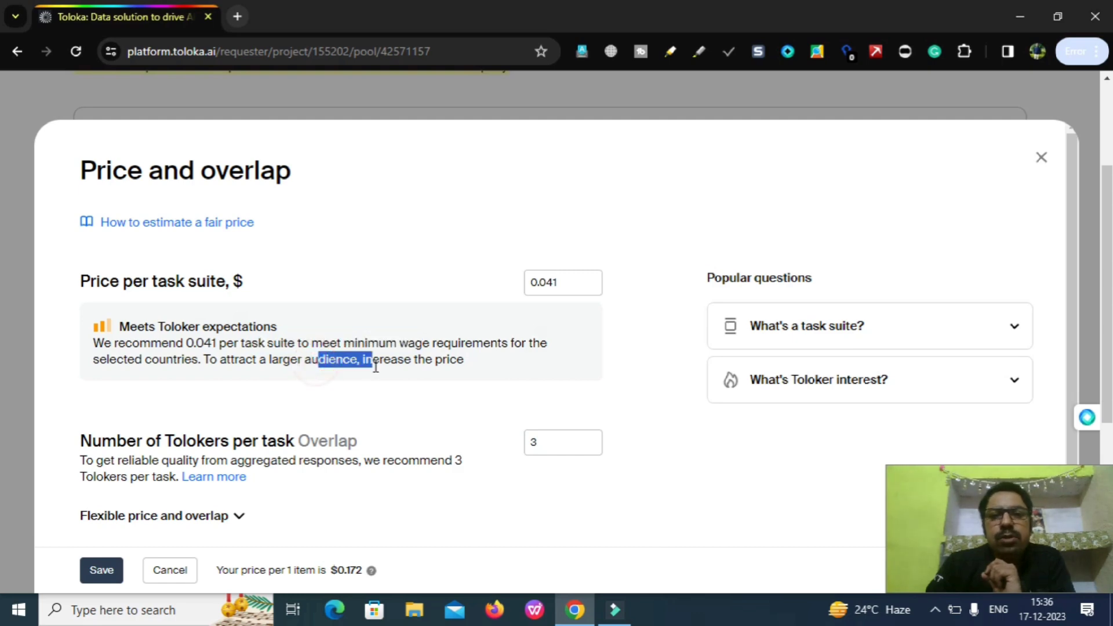
left_click_drag(486, 362, 40, 355)
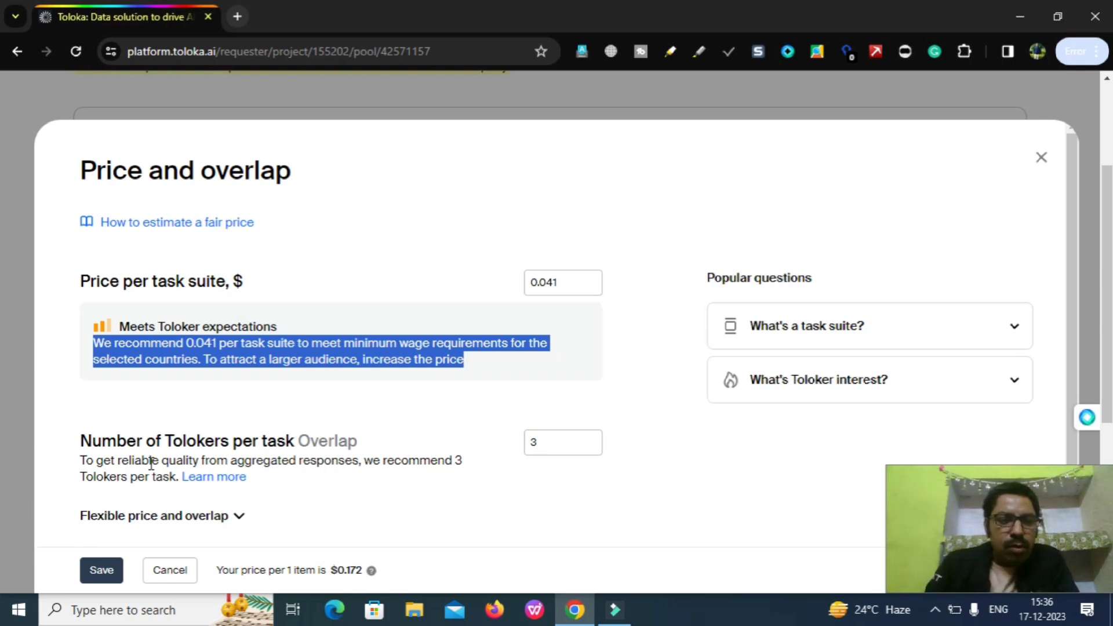
left_click_drag(82, 442, 371, 458)
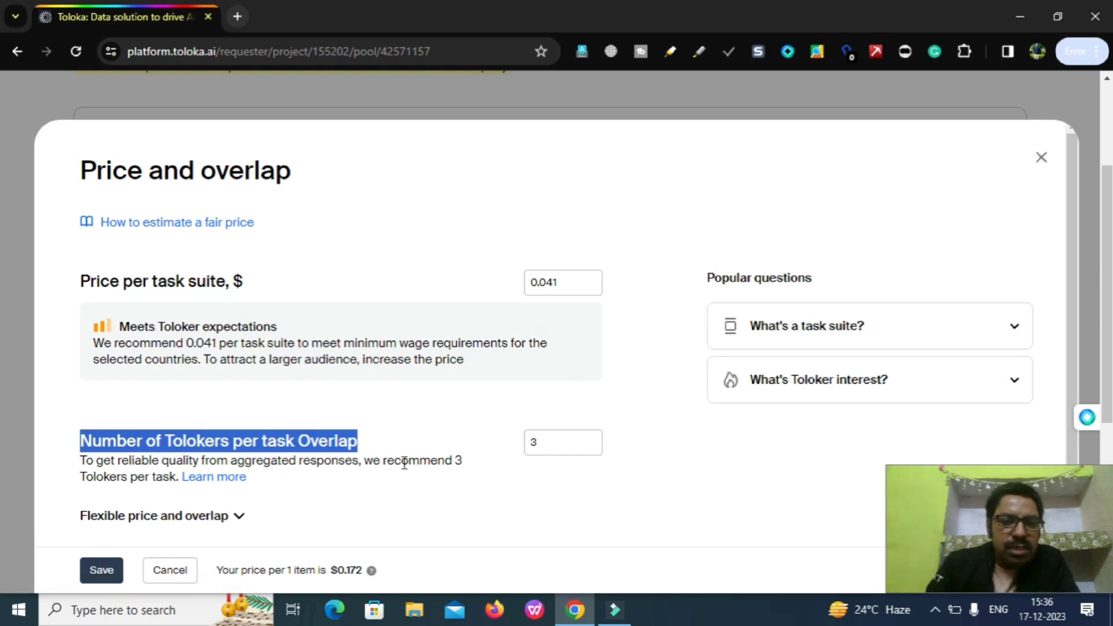
left_click_drag(131, 479, 279, 472)
left_click(300, 470)
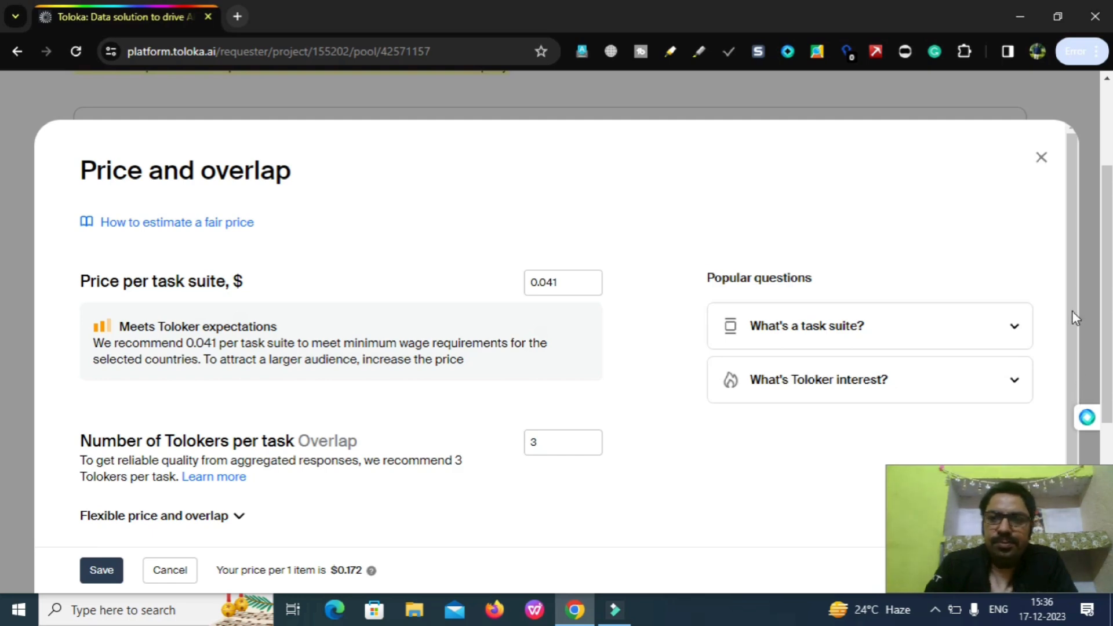
left_click_drag(1070, 310, 1071, 388)
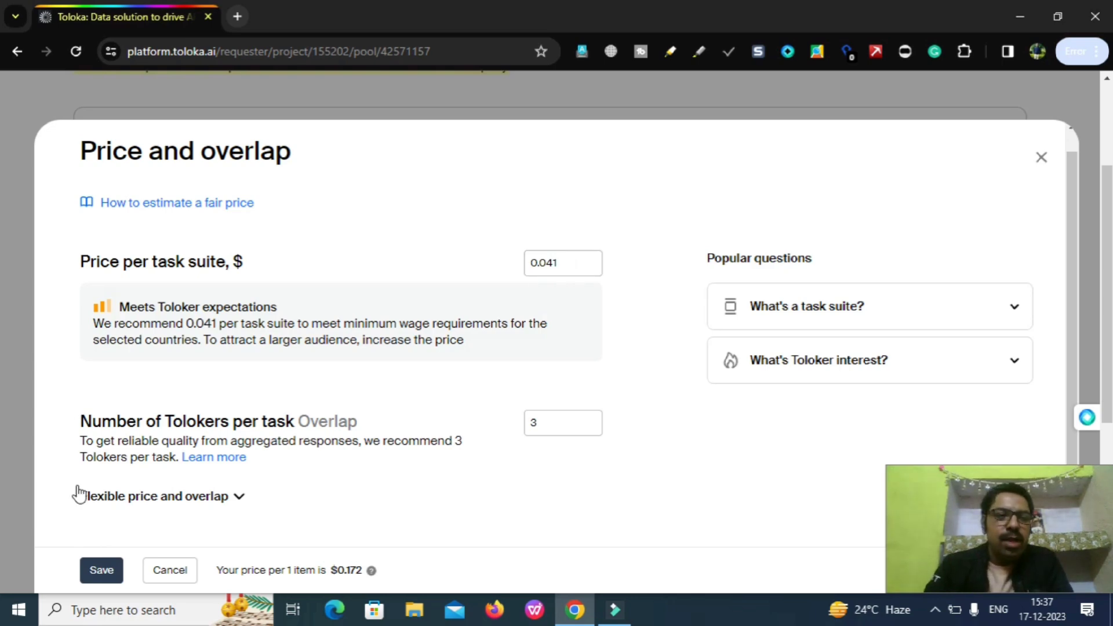
left_click(102, 574)
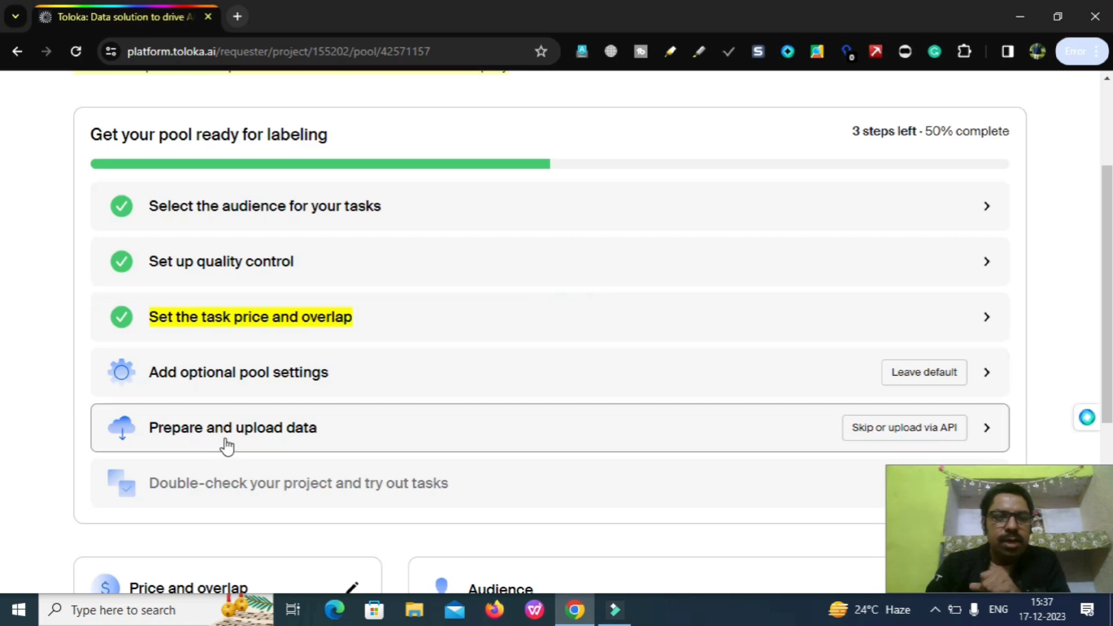
Step: Save the optional pool settings with their default values
left_click(258, 374)
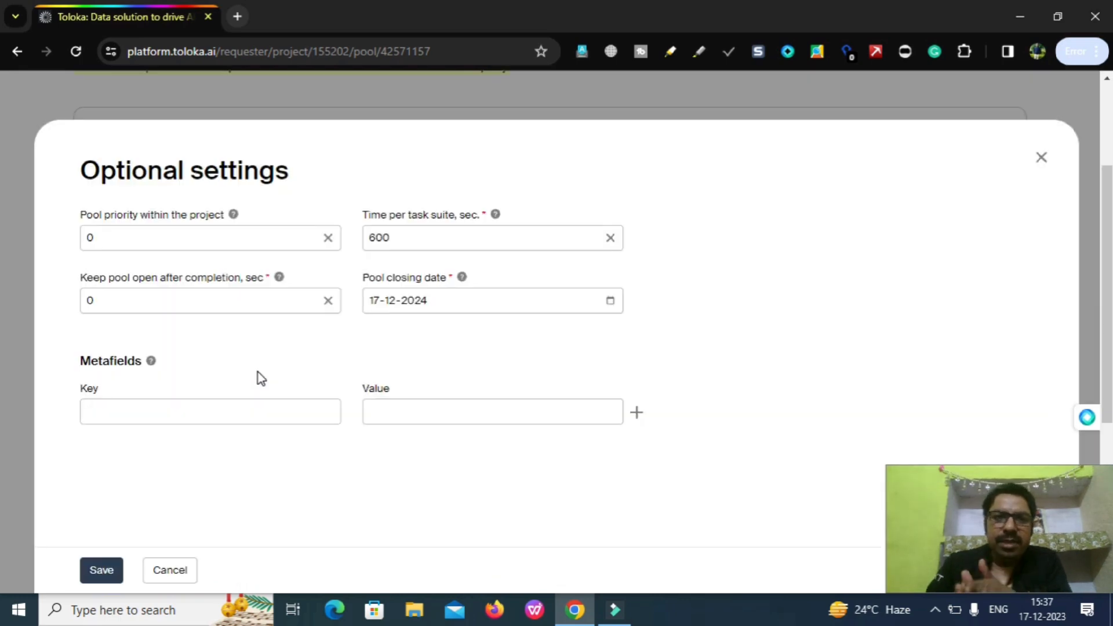
left_click(115, 571)
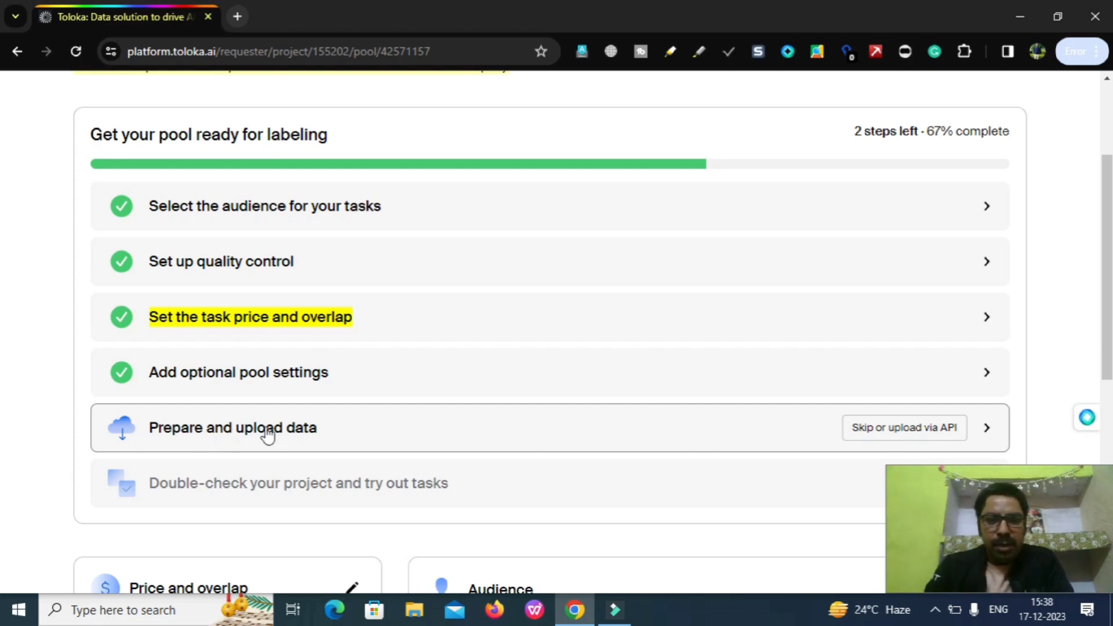
Step: Attach the example_general (1)(1).xlsx file from the Downloads folder as the pool's prepared task data
left_click(323, 429)
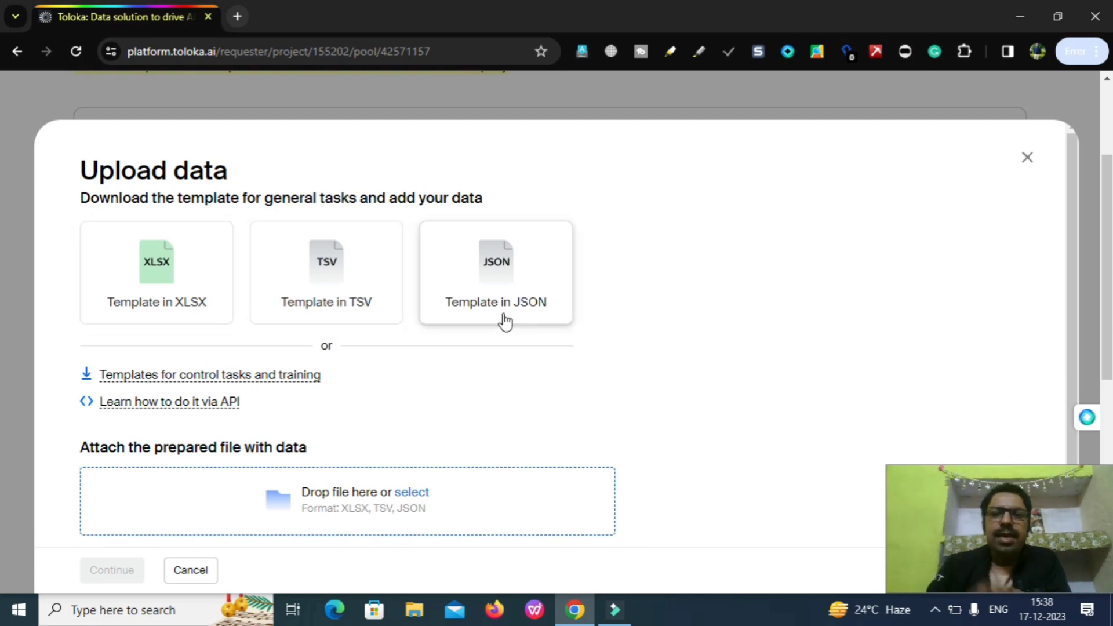
scroll(2, 243, "down", 2)
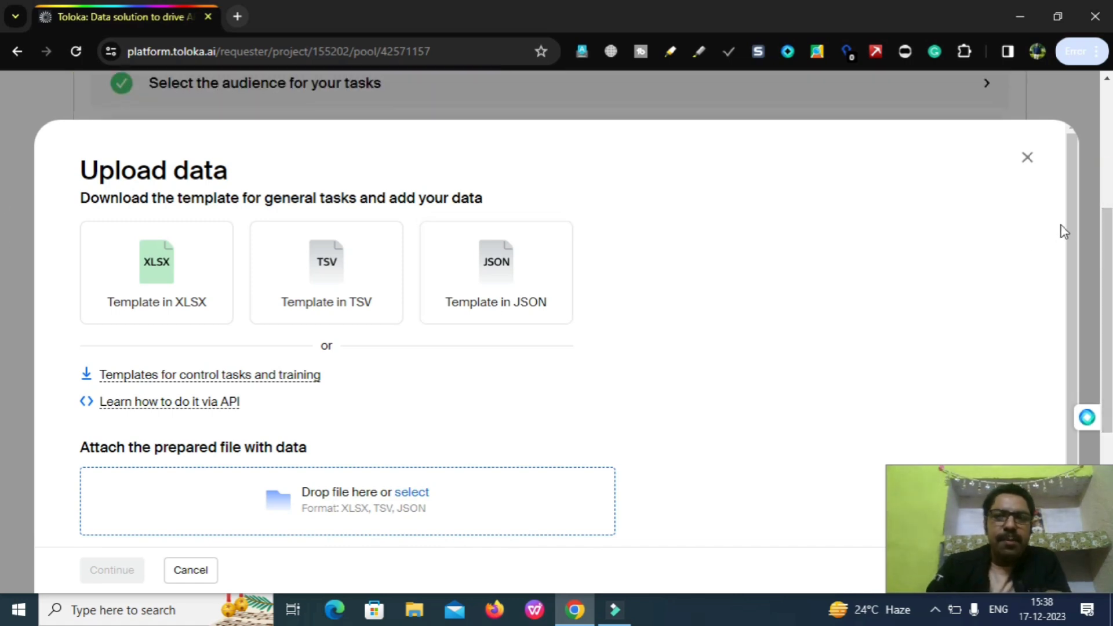
scroll(1071, 222, "down", 1)
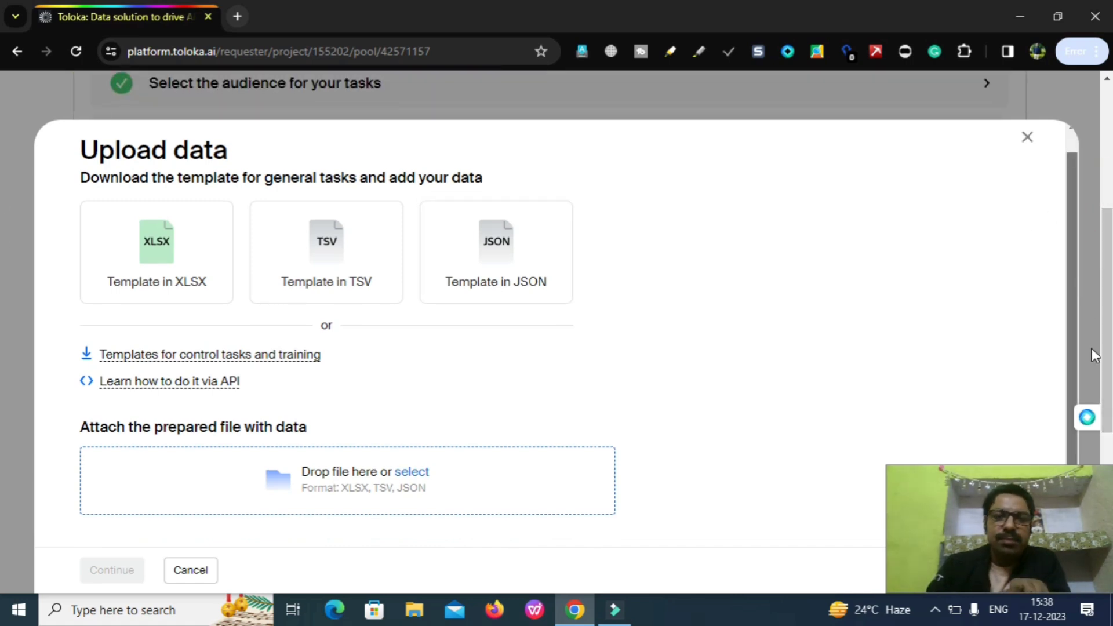
left_click(412, 474)
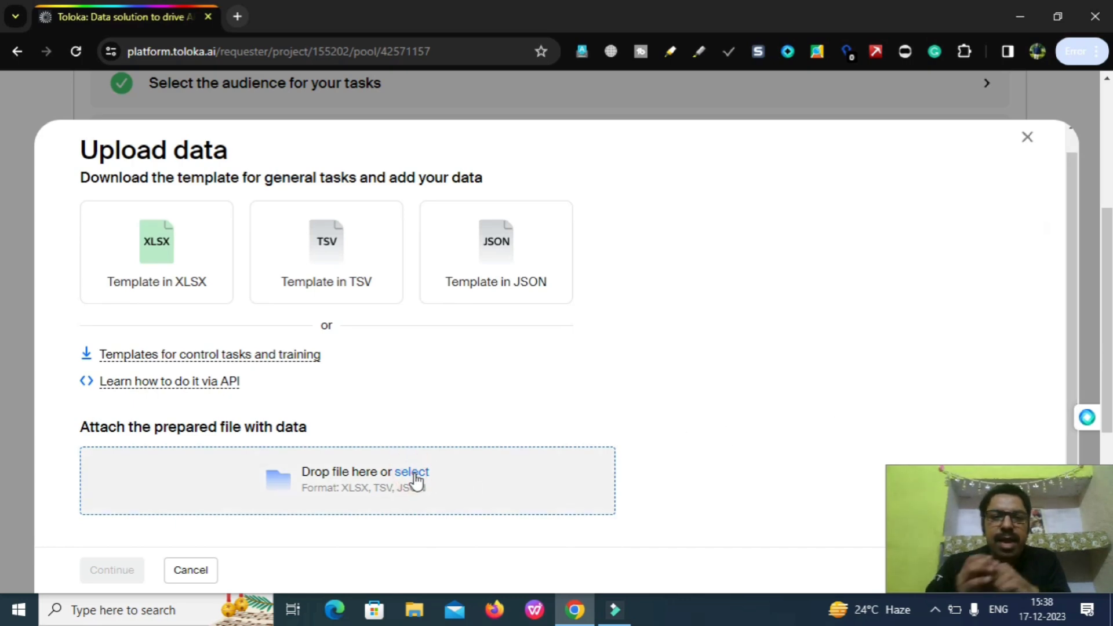
left_click(414, 475)
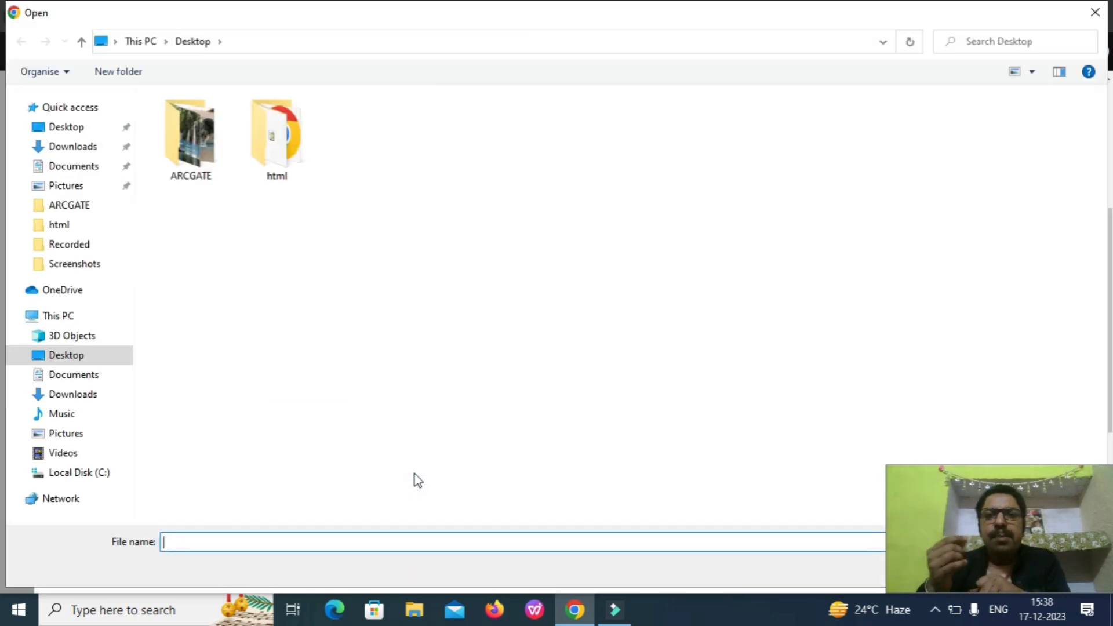
left_click(76, 152)
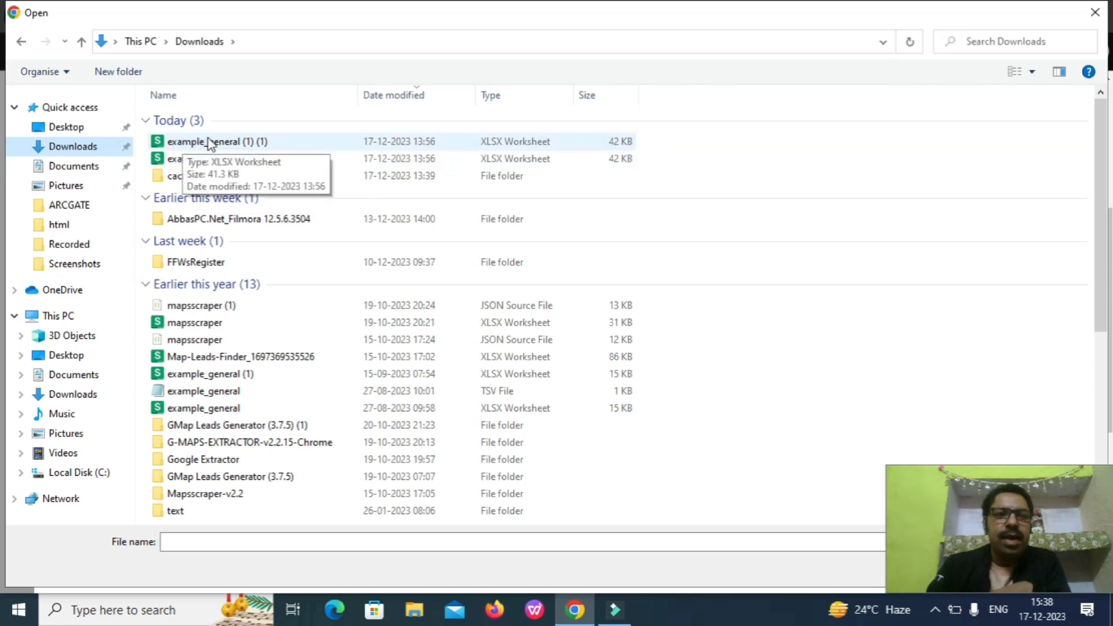
double_click(247, 142)
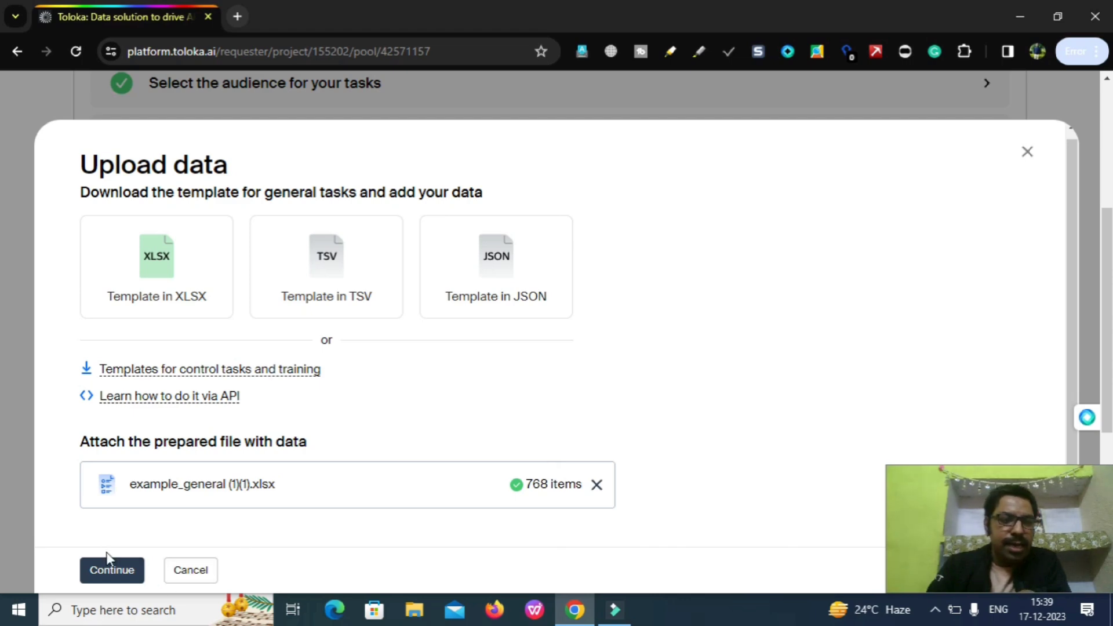
Step: Continue with the attached data and combine the tasks into suites using smart mixing with 1 general task per suite
left_click(112, 571)
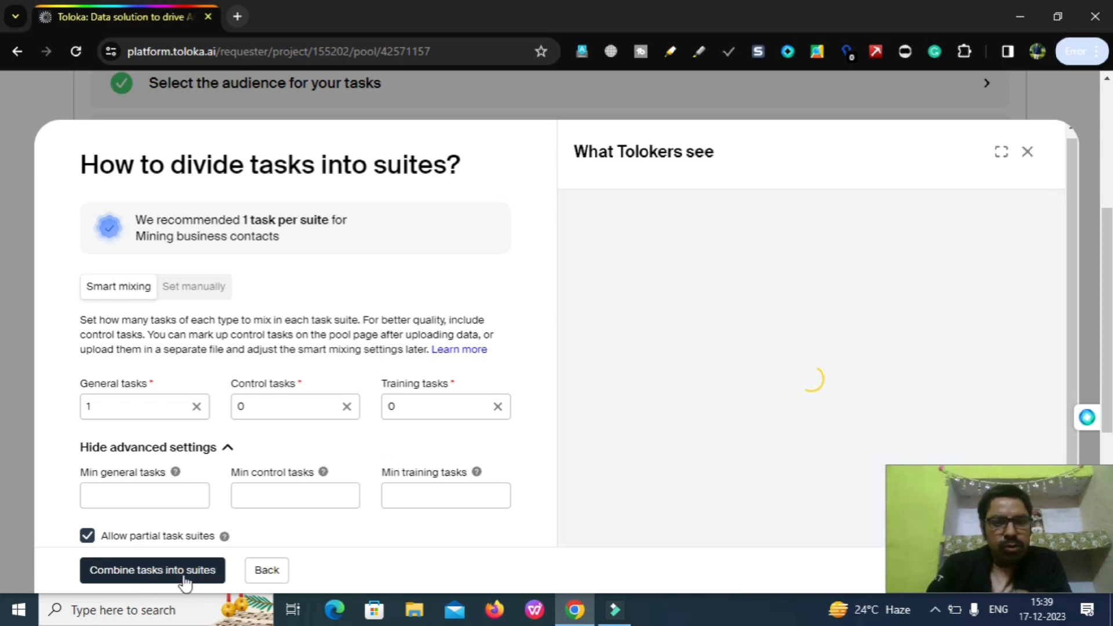
left_click(185, 580)
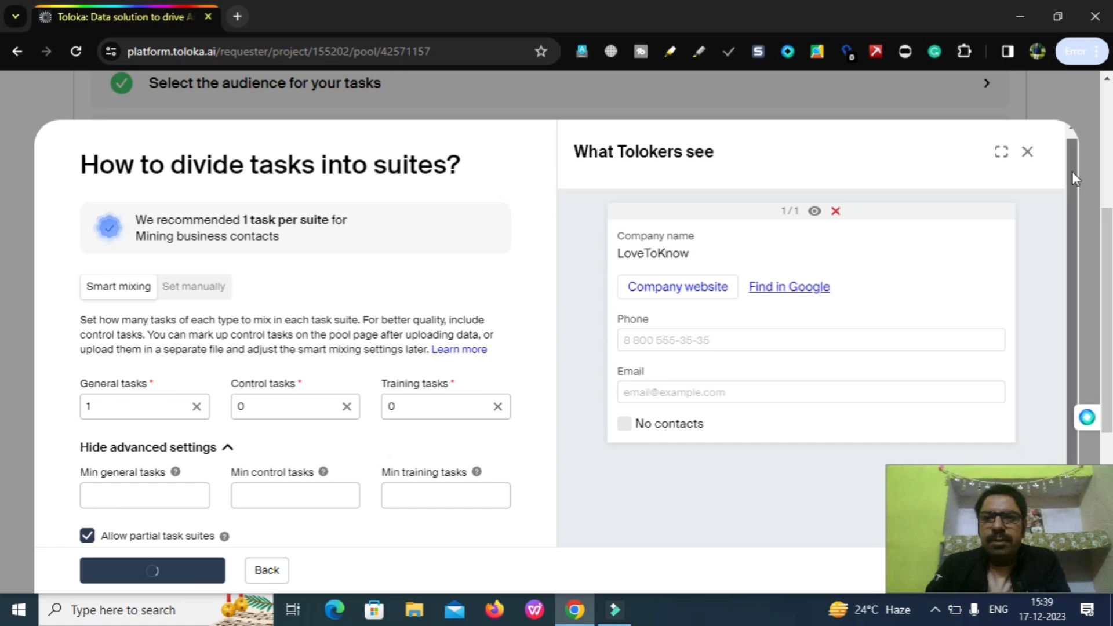
scroll(1072, 172, "down", 1)
scroll(1076, 174, "up", 1)
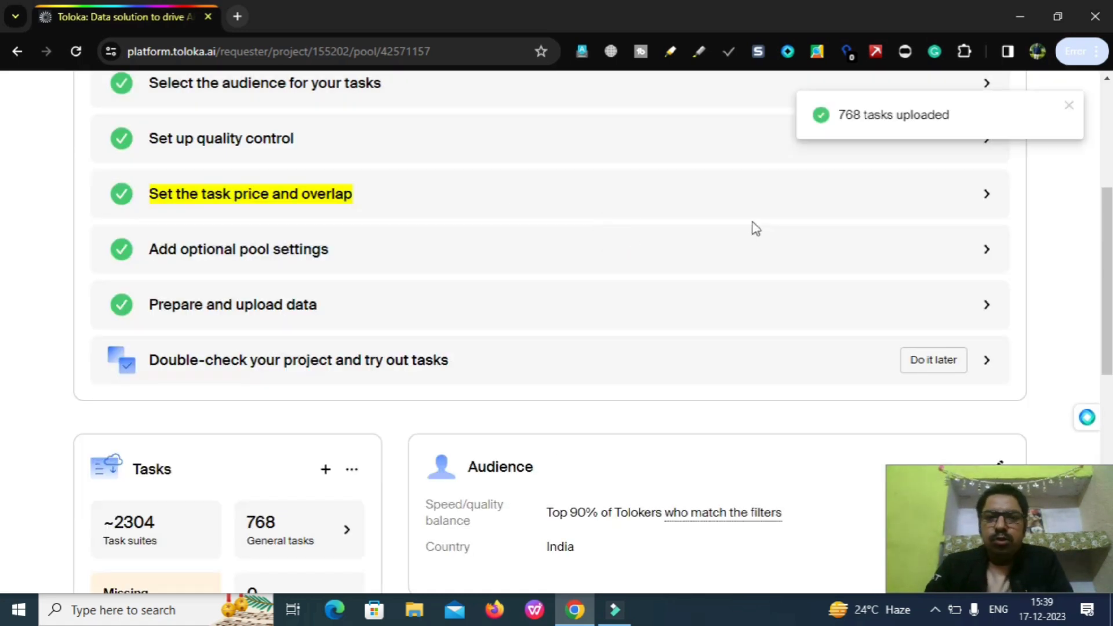
left_click(573, 309)
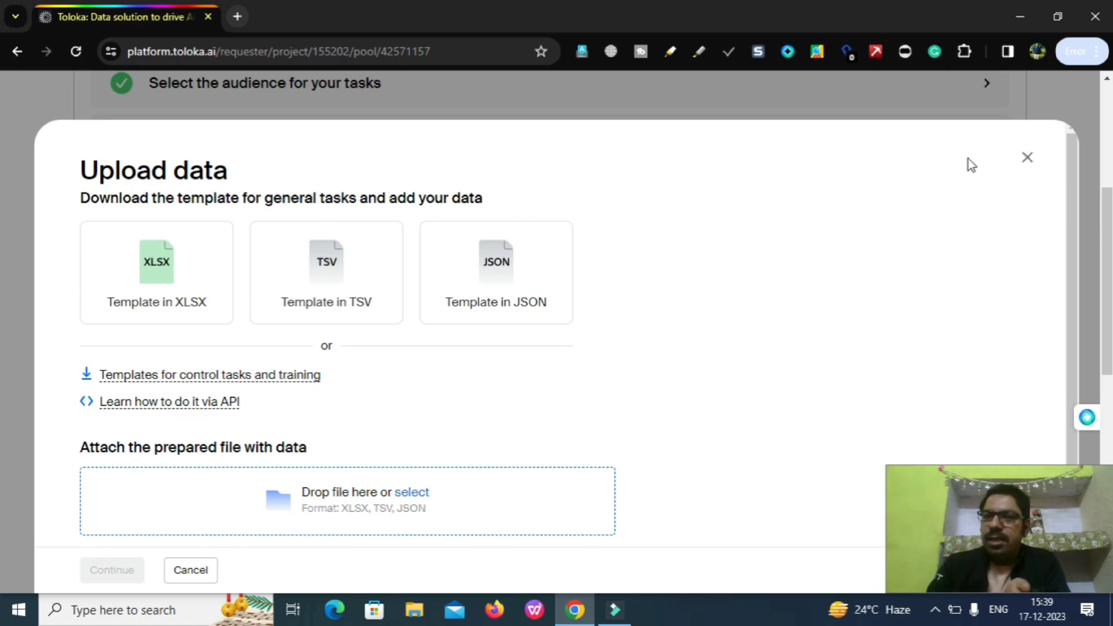
left_click(1027, 158)
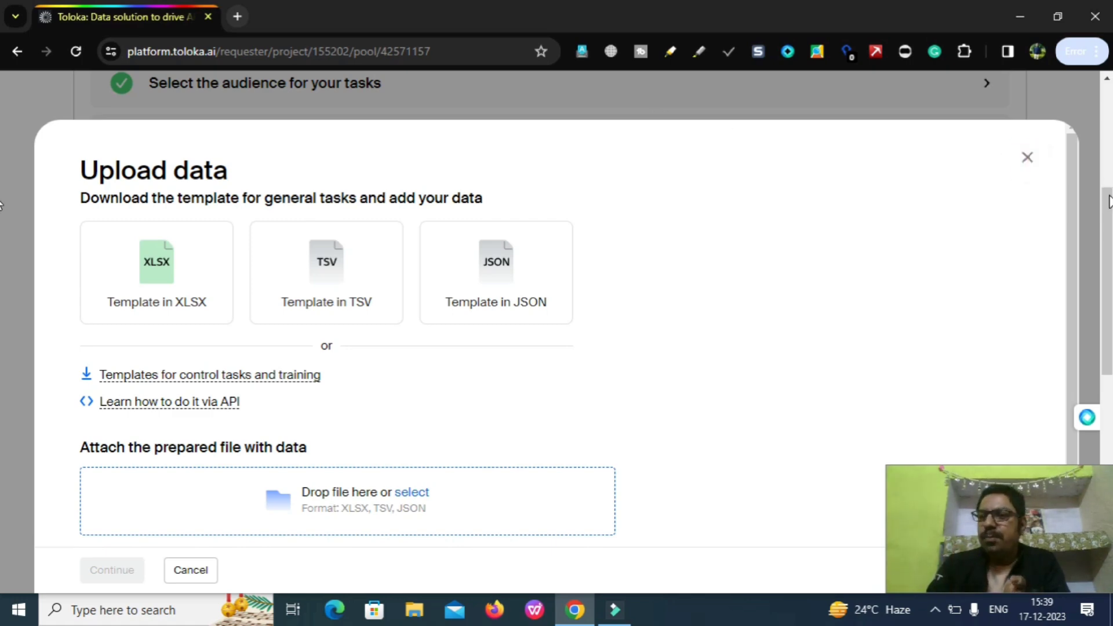
left_click_drag(1108, 207, 1108, 243)
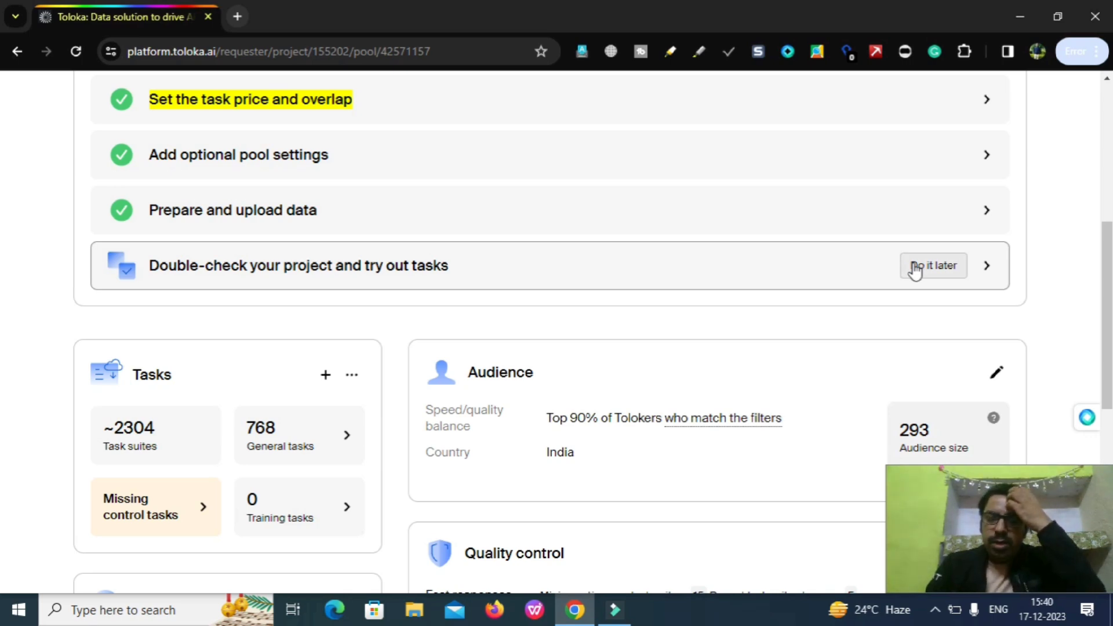
Step: Handle the project double-check item and review the pool's errors, tasks, audience, quality control, pricing, optional settings and smart mixing
left_click(741, 268)
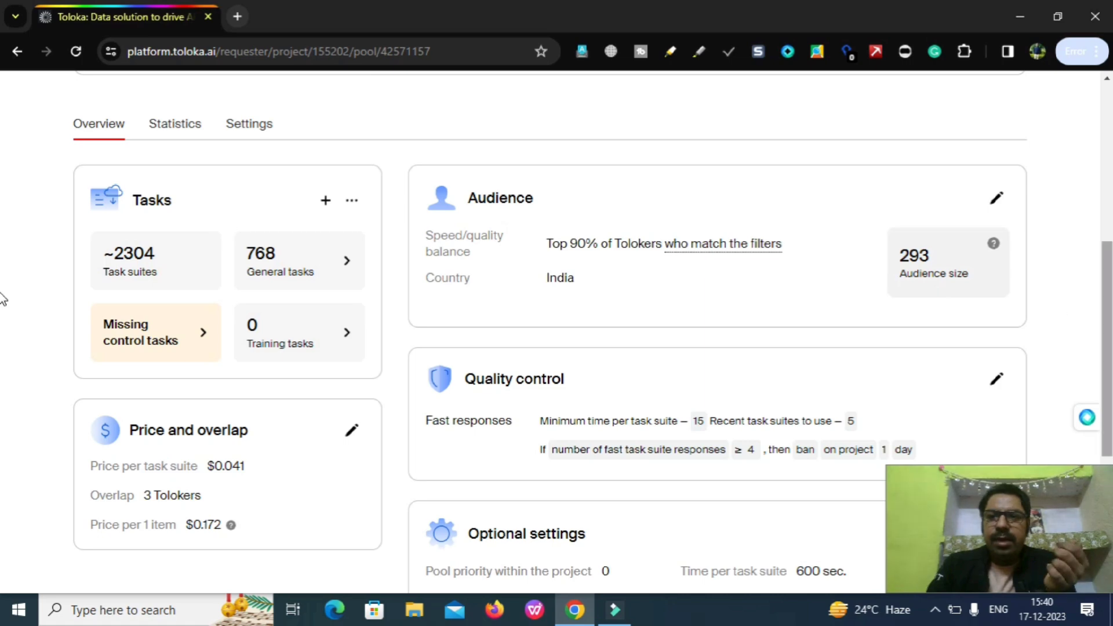
scroll(2, 293, "up", 6)
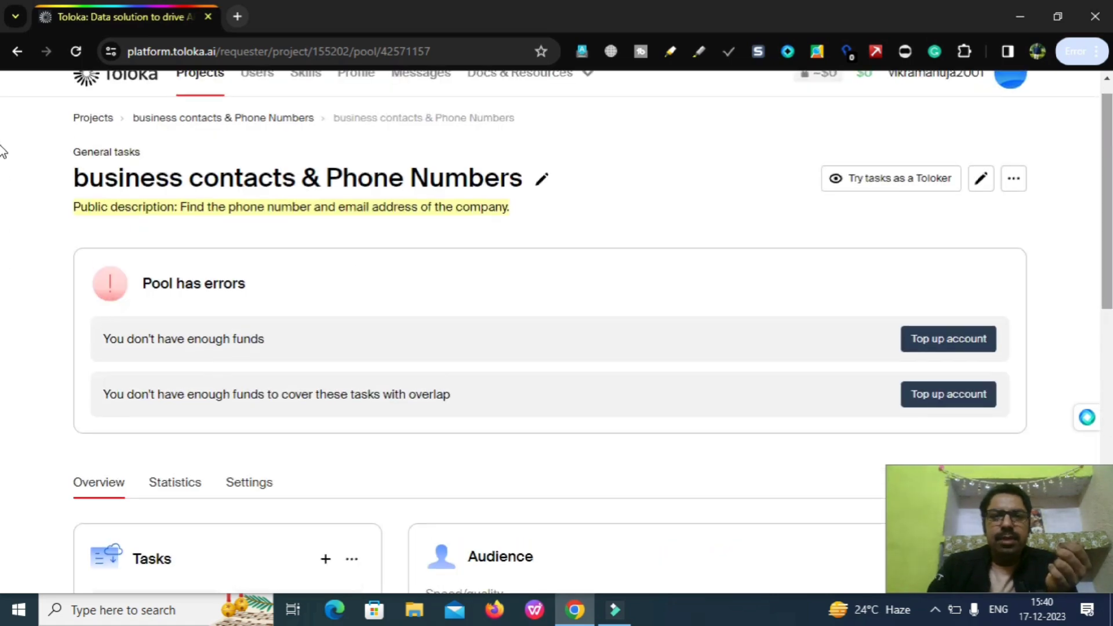
scroll(3, 145, "up", 1)
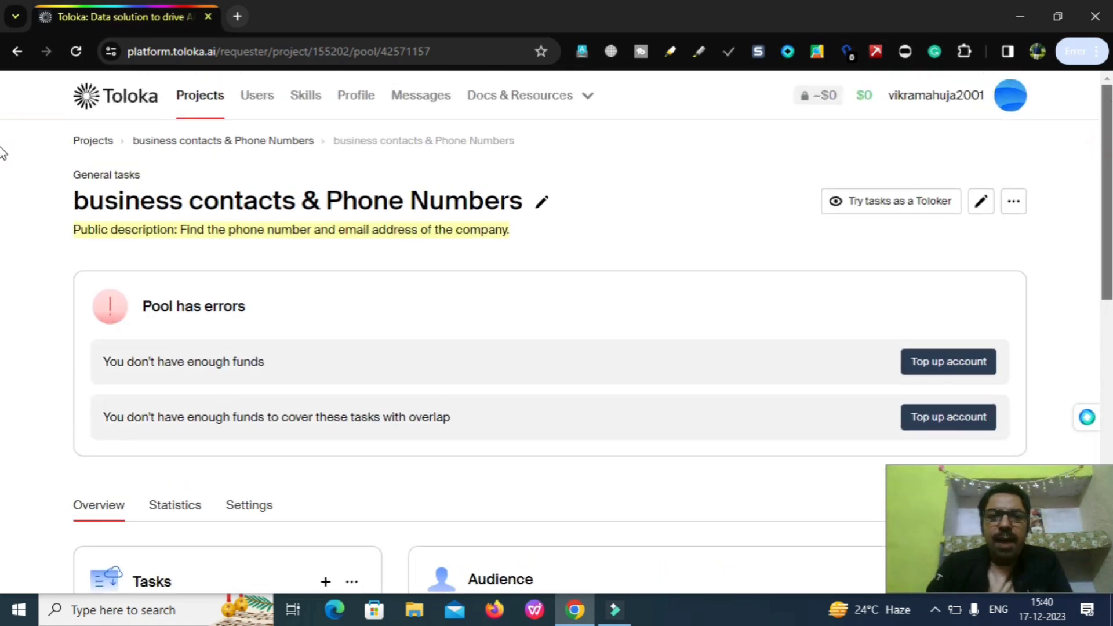
scroll(2, 174, "down", 5)
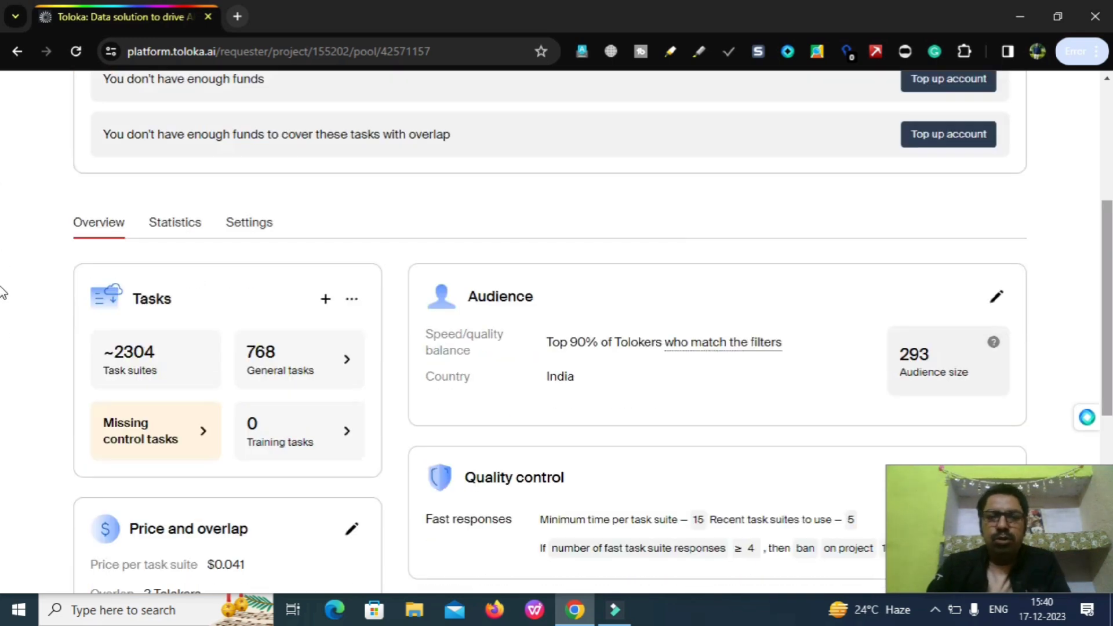
scroll(2, 332, "down", 4)
scroll(2, 331, "down", 3)
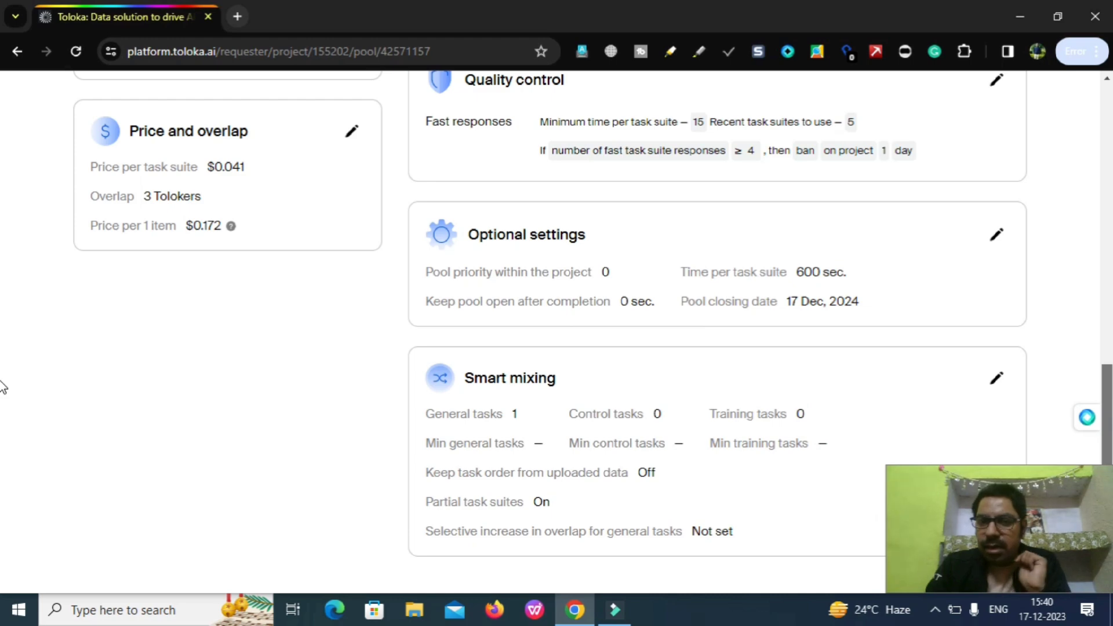
scroll(4, 410, "up", 12)
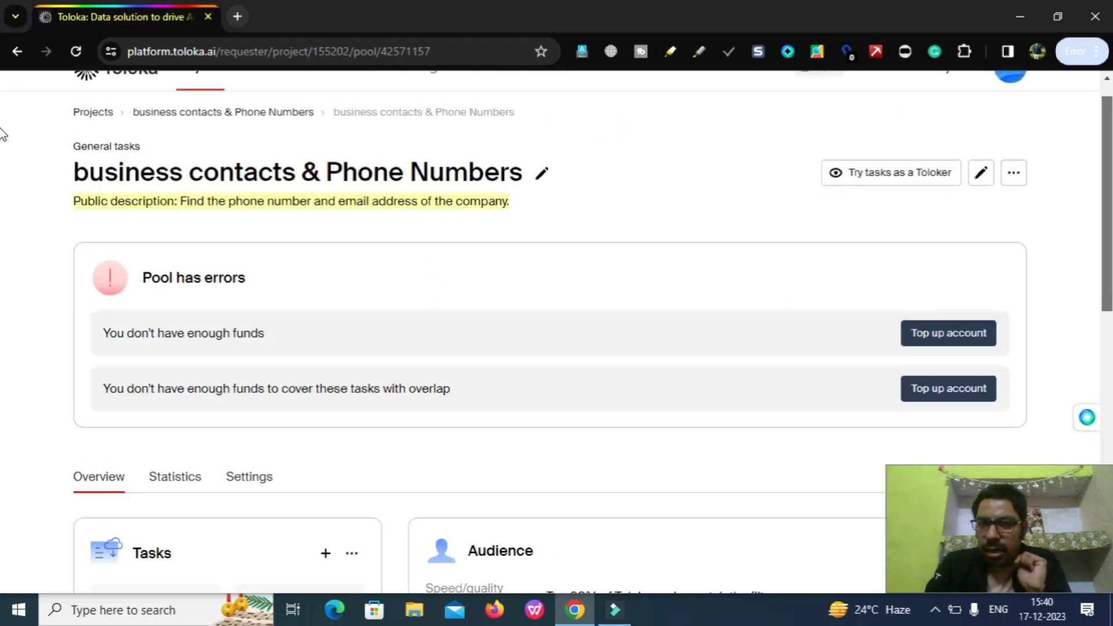
Step: Try out the pool's tasks as a Toloker, read through the task instructions and close them
left_click(909, 176)
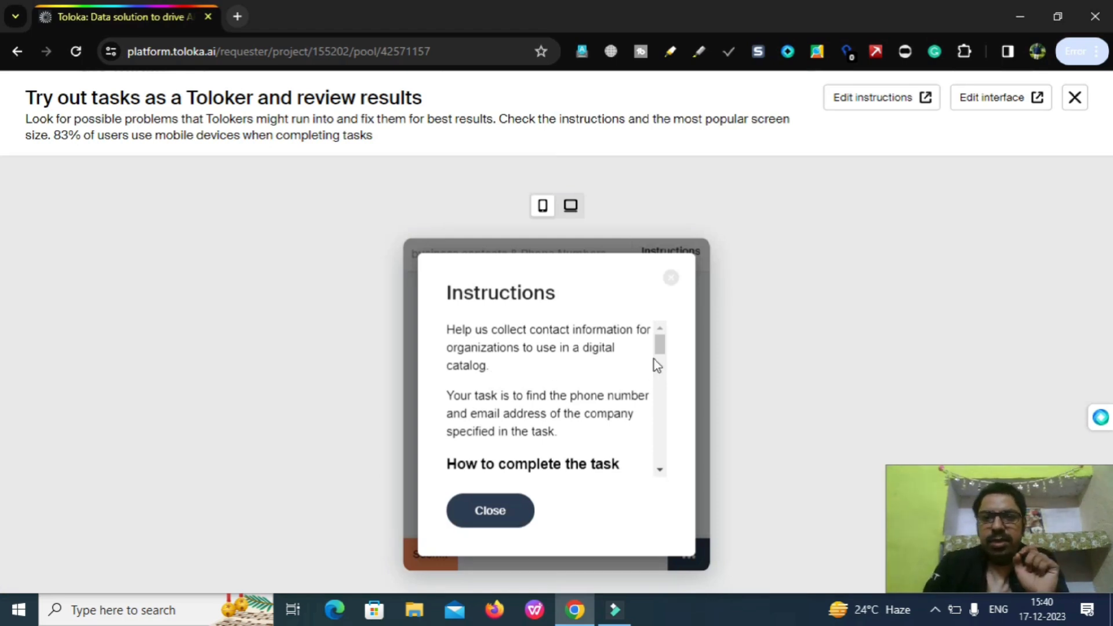
left_click_drag(661, 348, 667, 430)
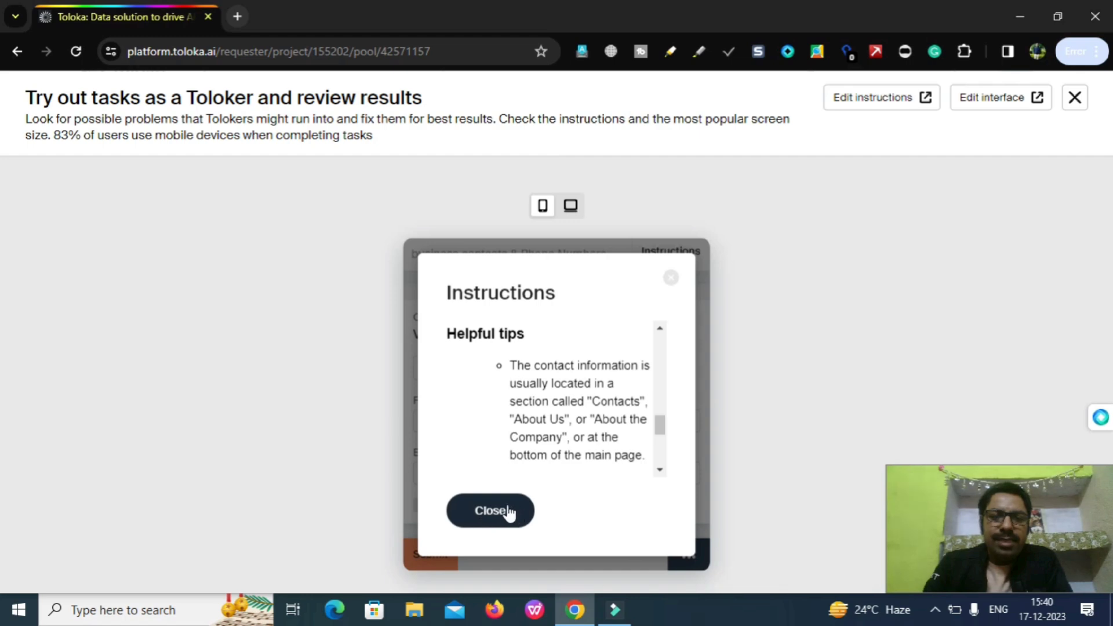
left_click(476, 513)
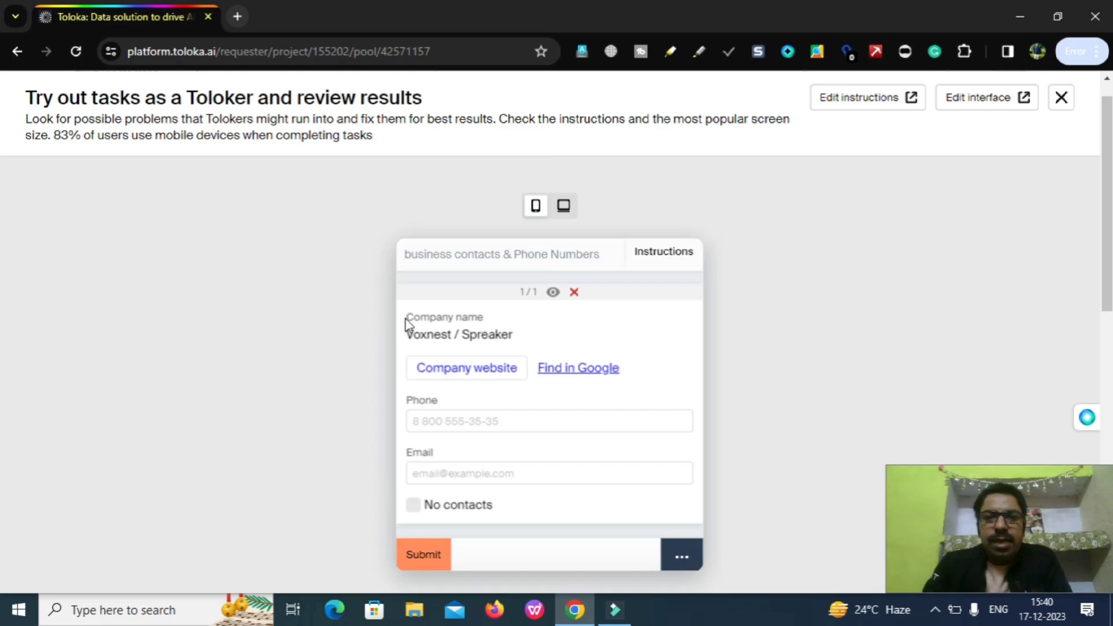
Step: Open the company website and the Google search for Voxnest / Spreaker in separate browser tabs
left_click_drag(409, 318, 398, 345)
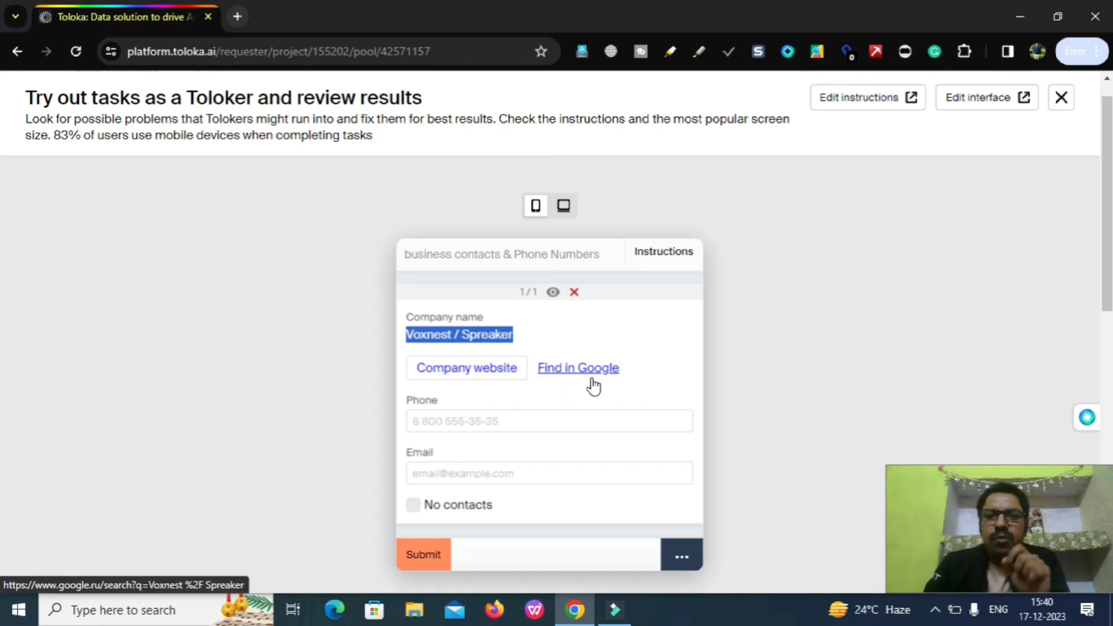
right_click(479, 376)
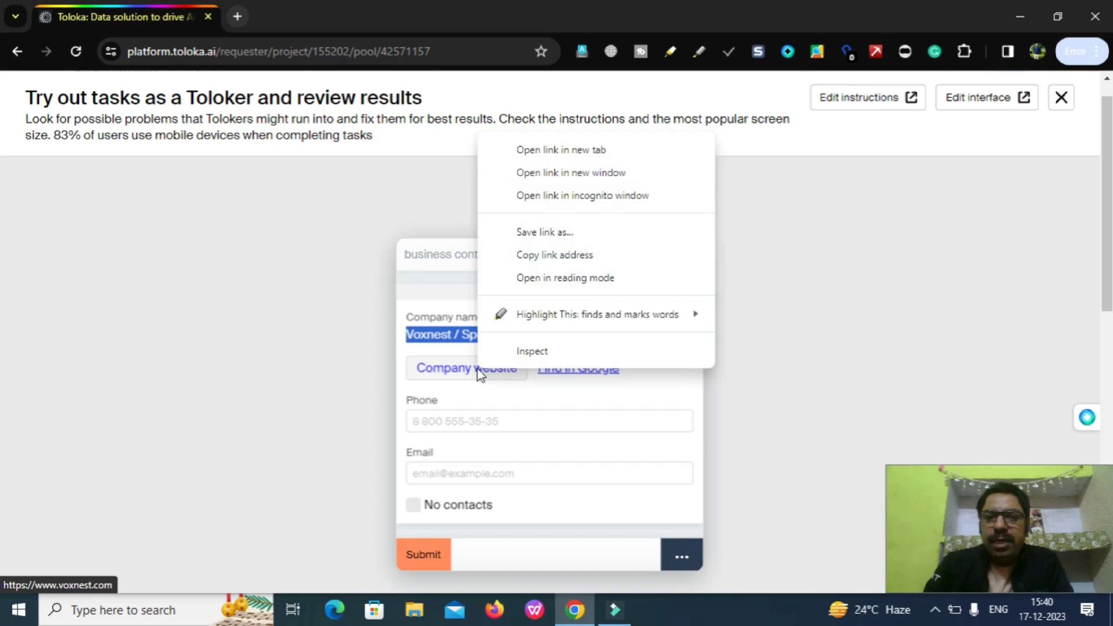
left_click(530, 155)
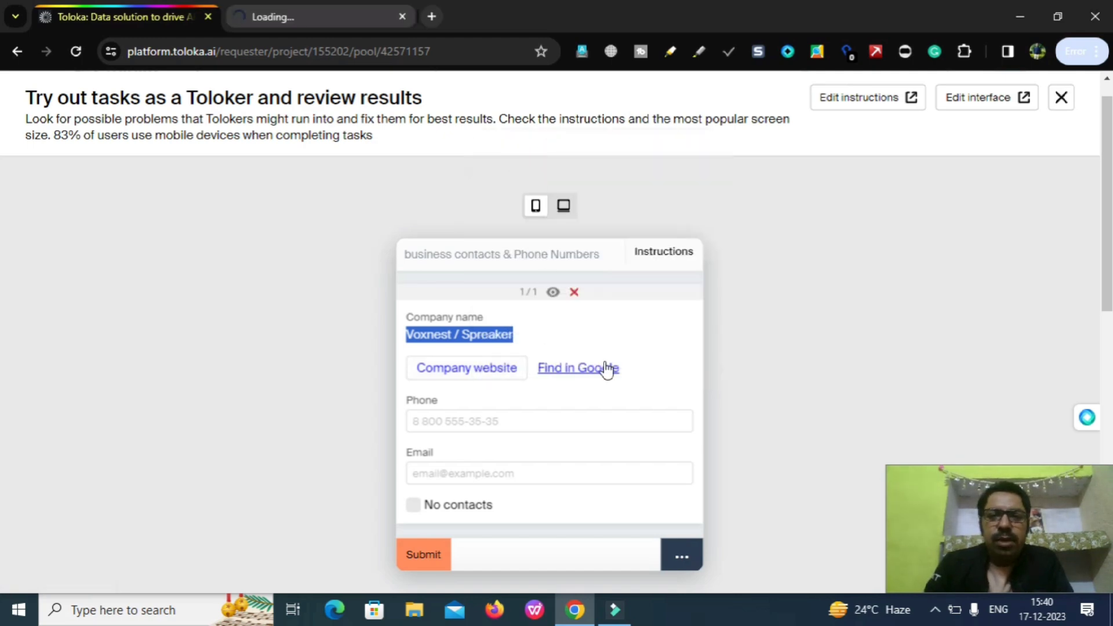
right_click(584, 377)
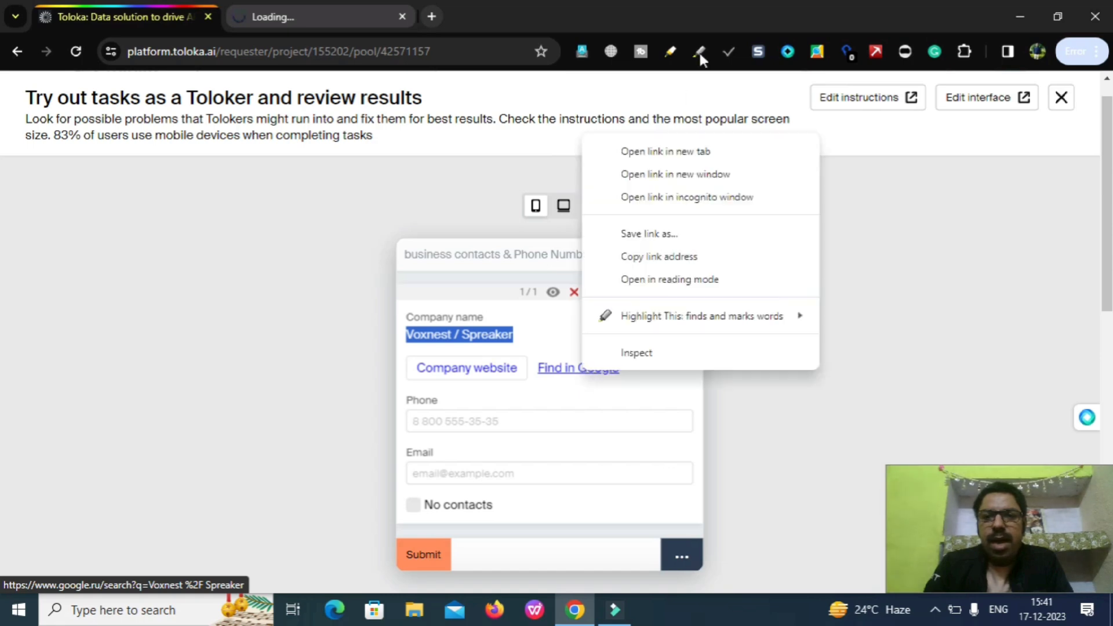
left_click(690, 152)
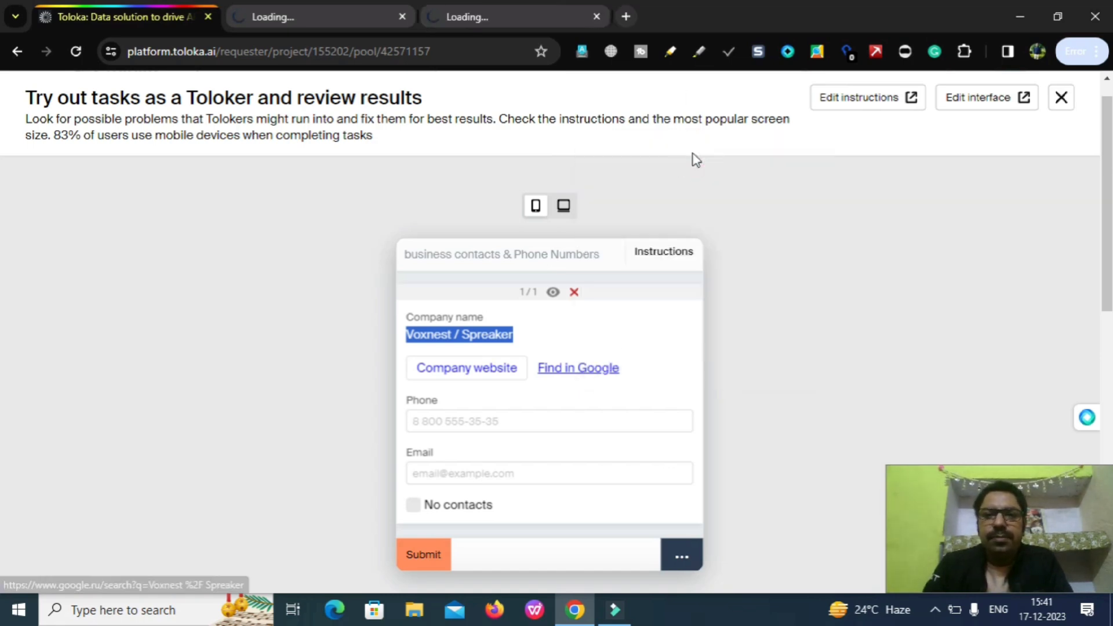
Step: Check the Voxnest website and the Google results for the company's contact details, and return to the task preview
left_click(448, 20)
left_click(325, 16)
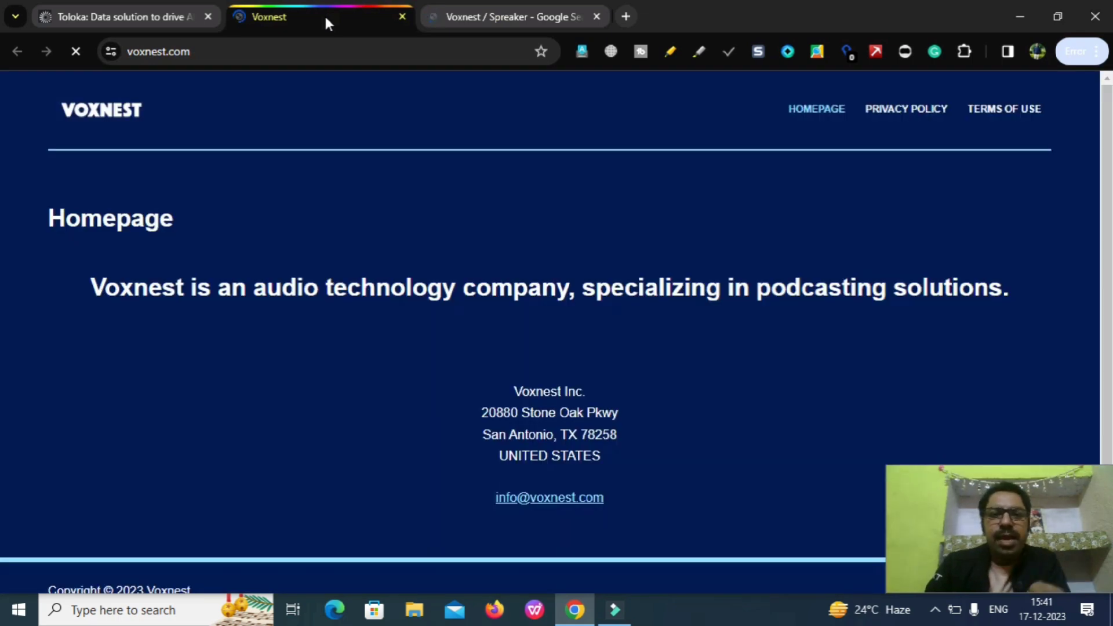
left_click(504, 13)
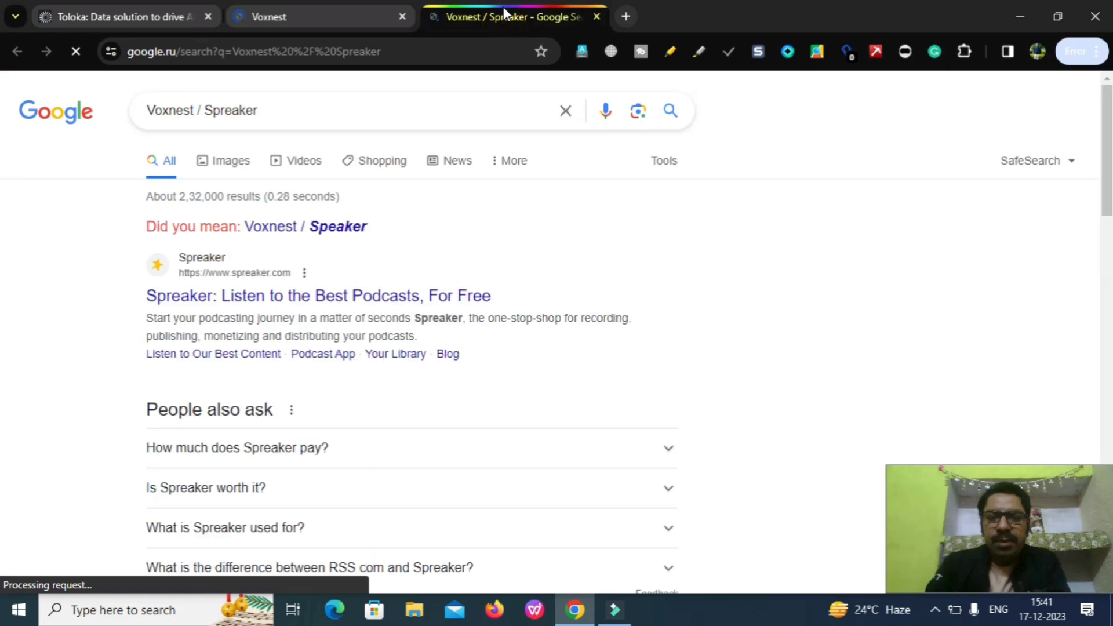
left_click(325, 22)
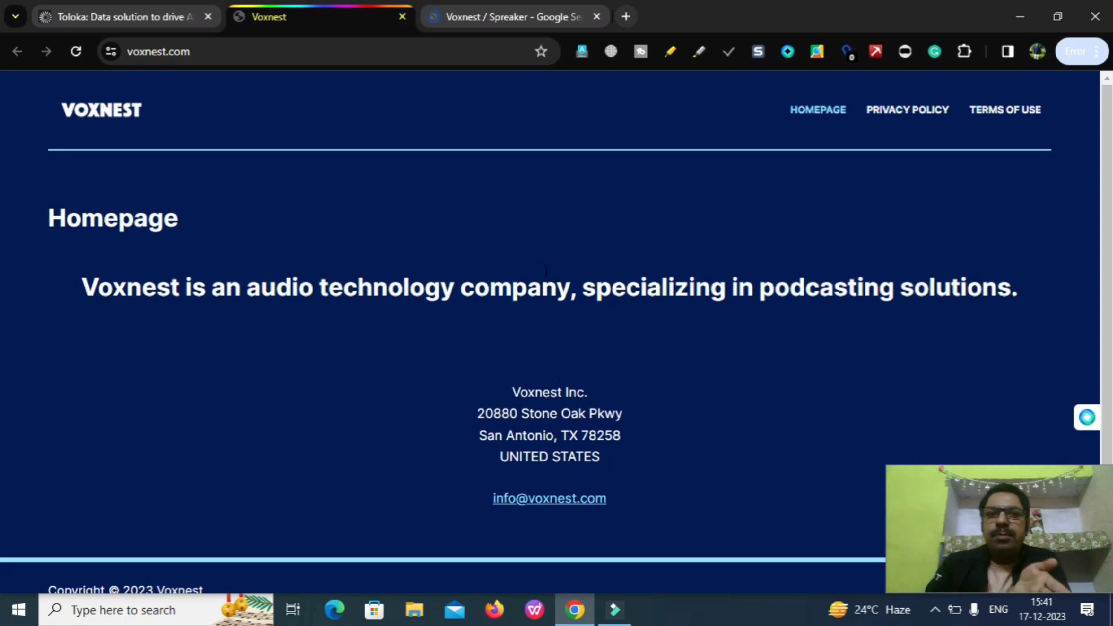
left_click(113, 20)
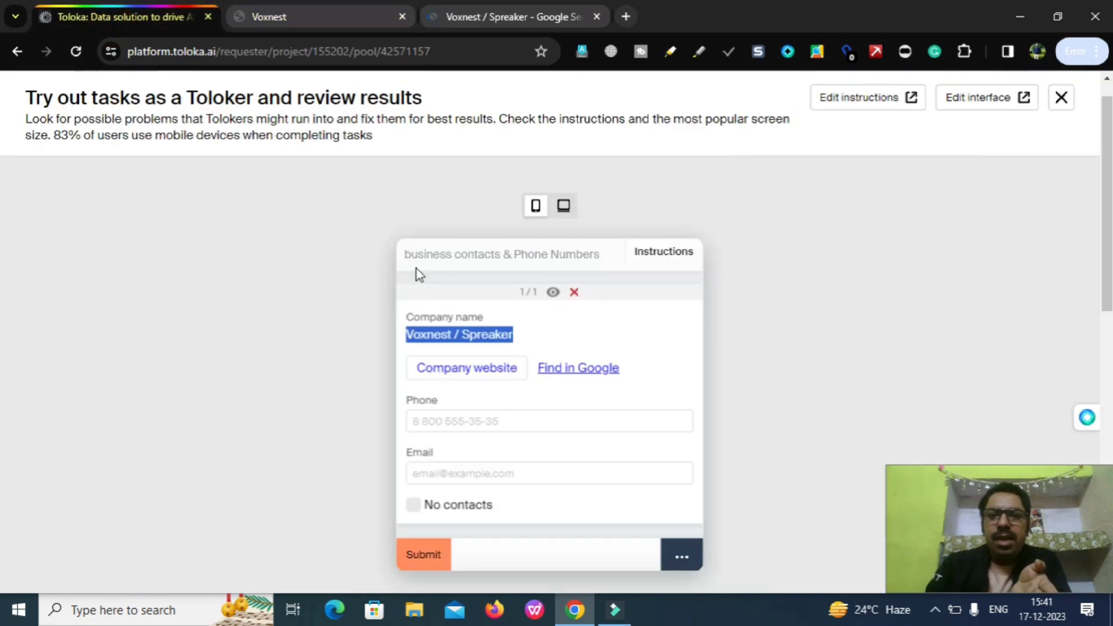
Step: Mark the Voxnest / Spreaker task as No contacts and submit the trial answer
left_click(461, 402)
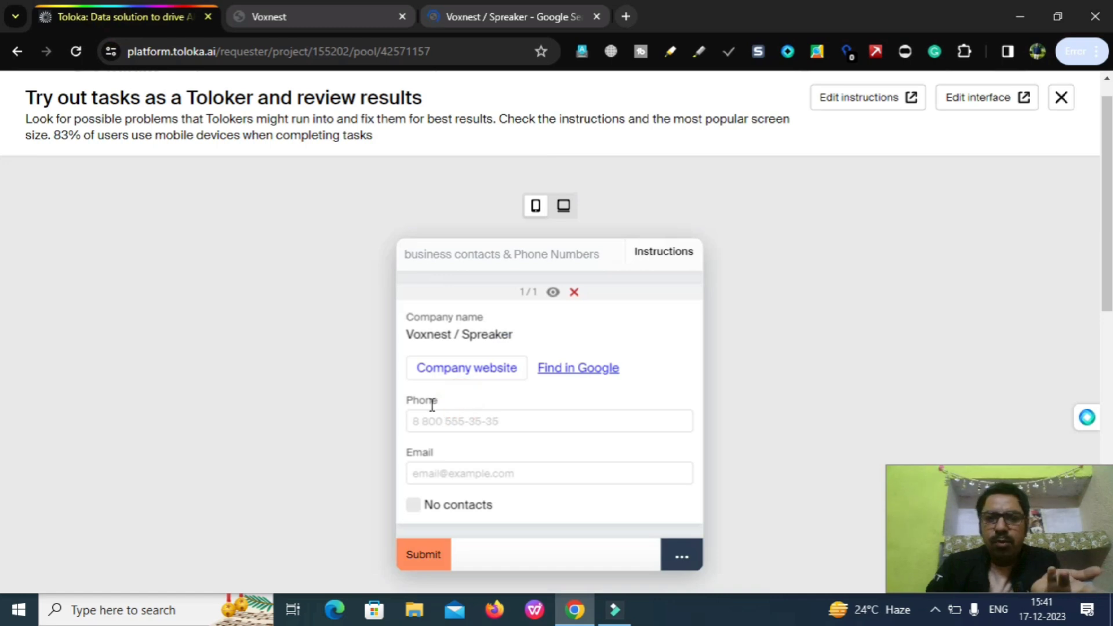
left_click(451, 506)
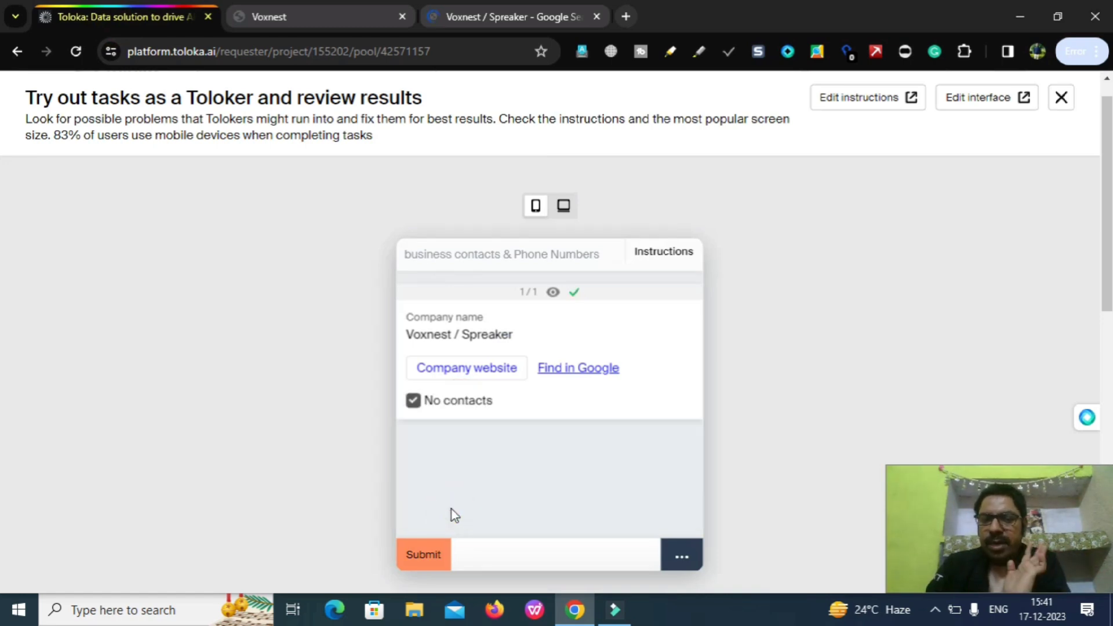
left_click(441, 559)
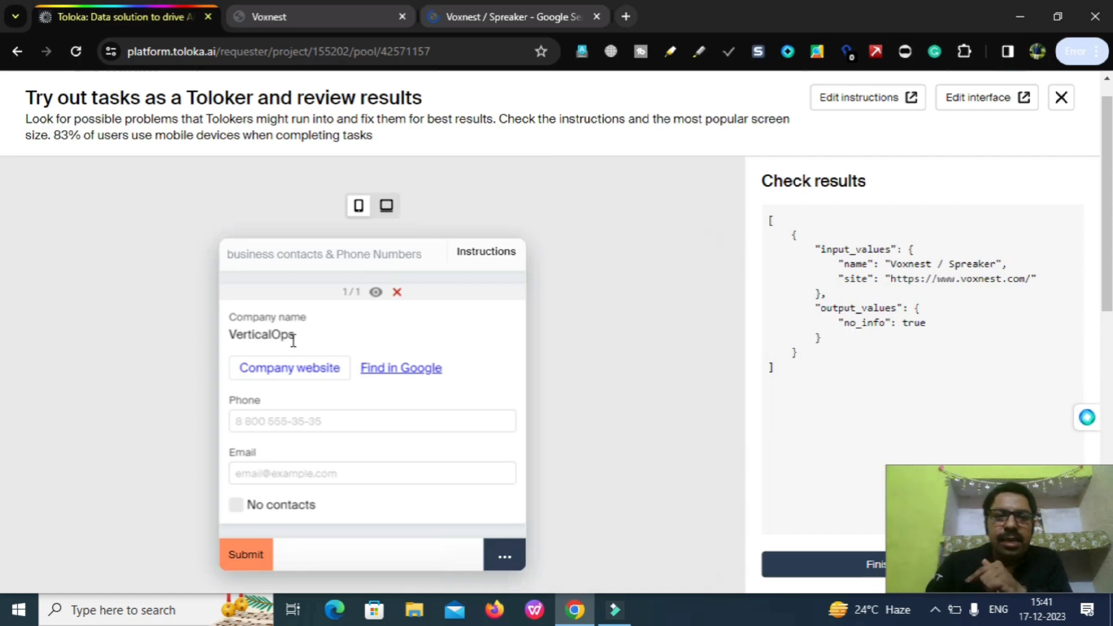
left_click_drag(298, 340, 221, 335)
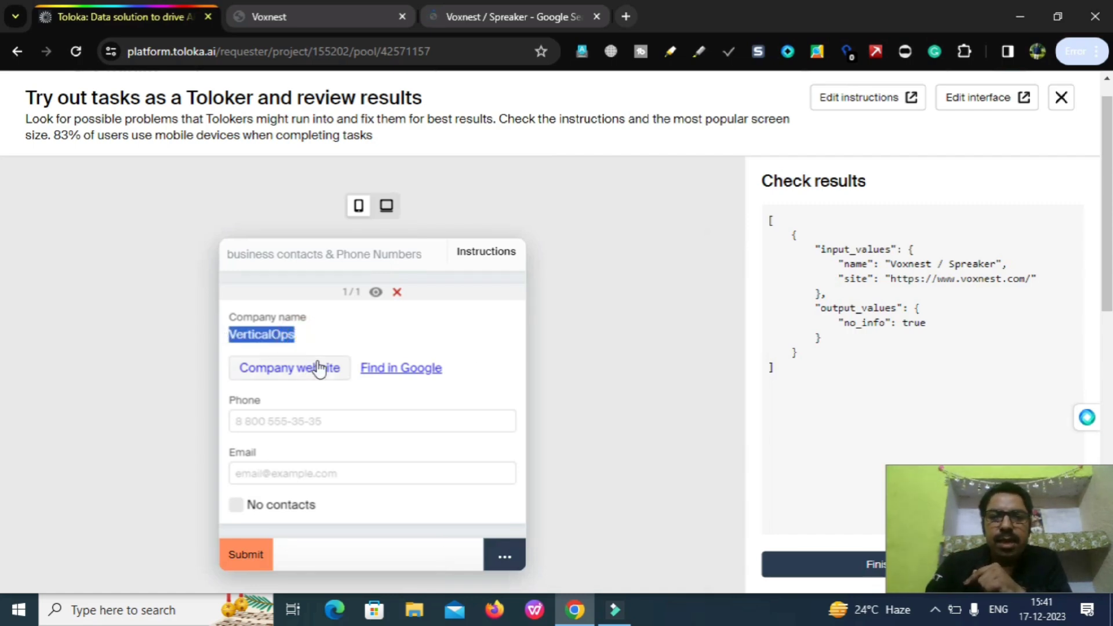